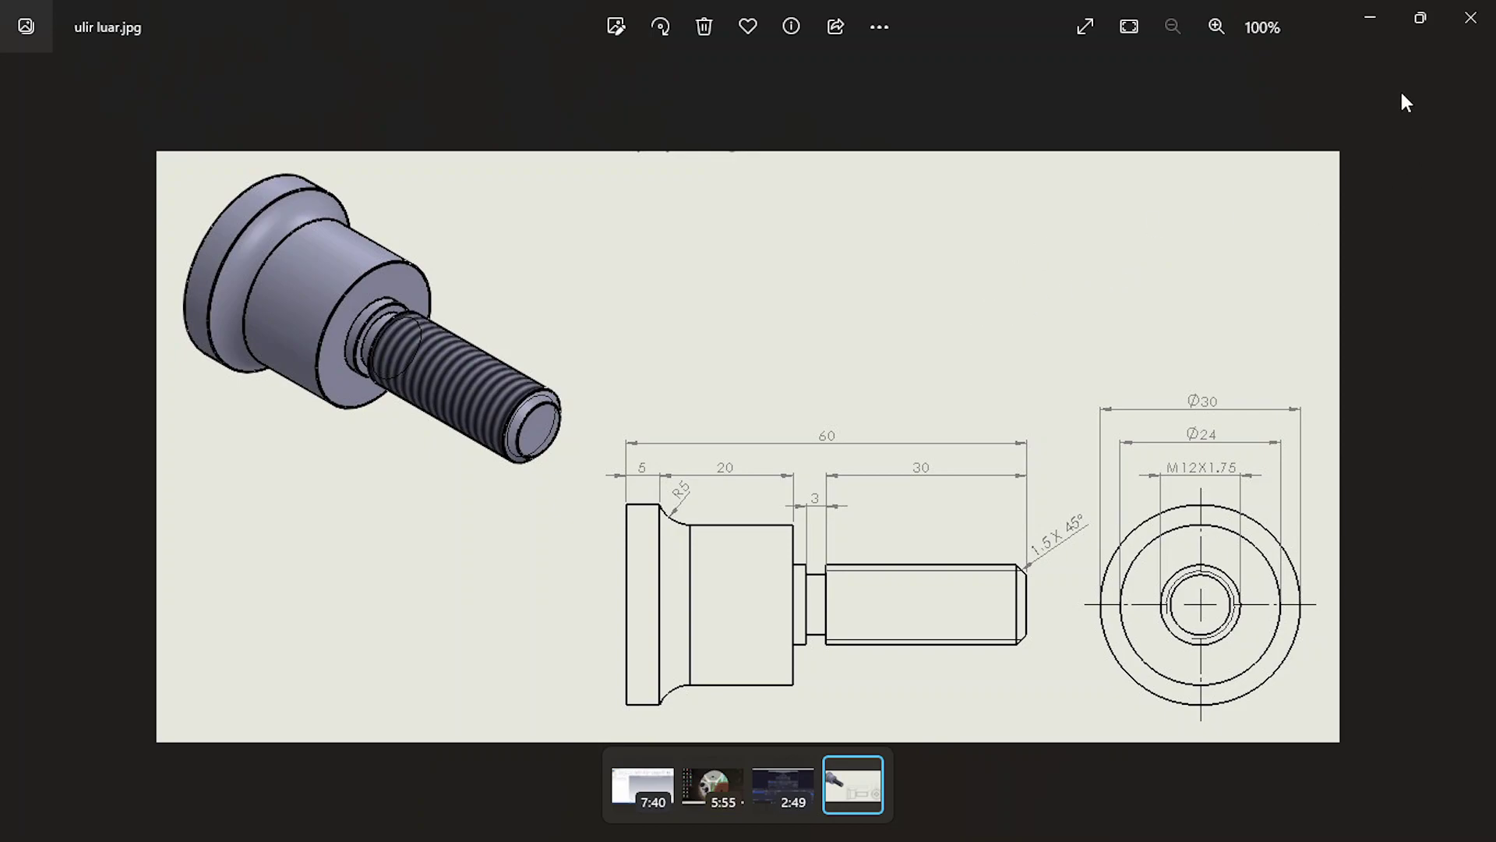
Switch to Mastercam's wireframe tools, review the ulir luar.jpg reference drawing once more, and return to Mastercam
{"action": "left_click", "coordinate": [1370, 17]}
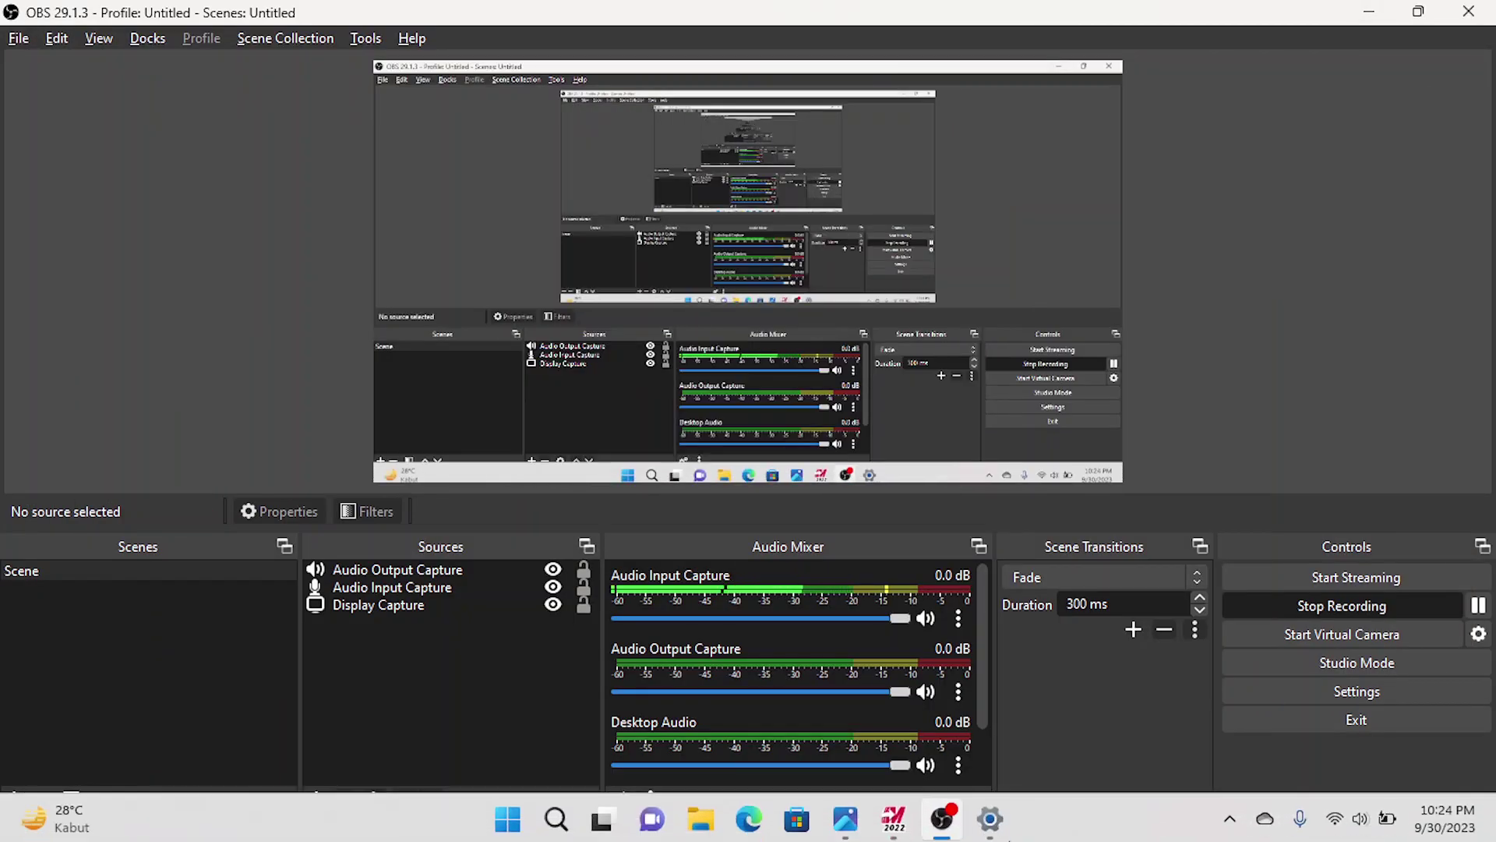
{"action": "left_click", "coordinate": [894, 816]}
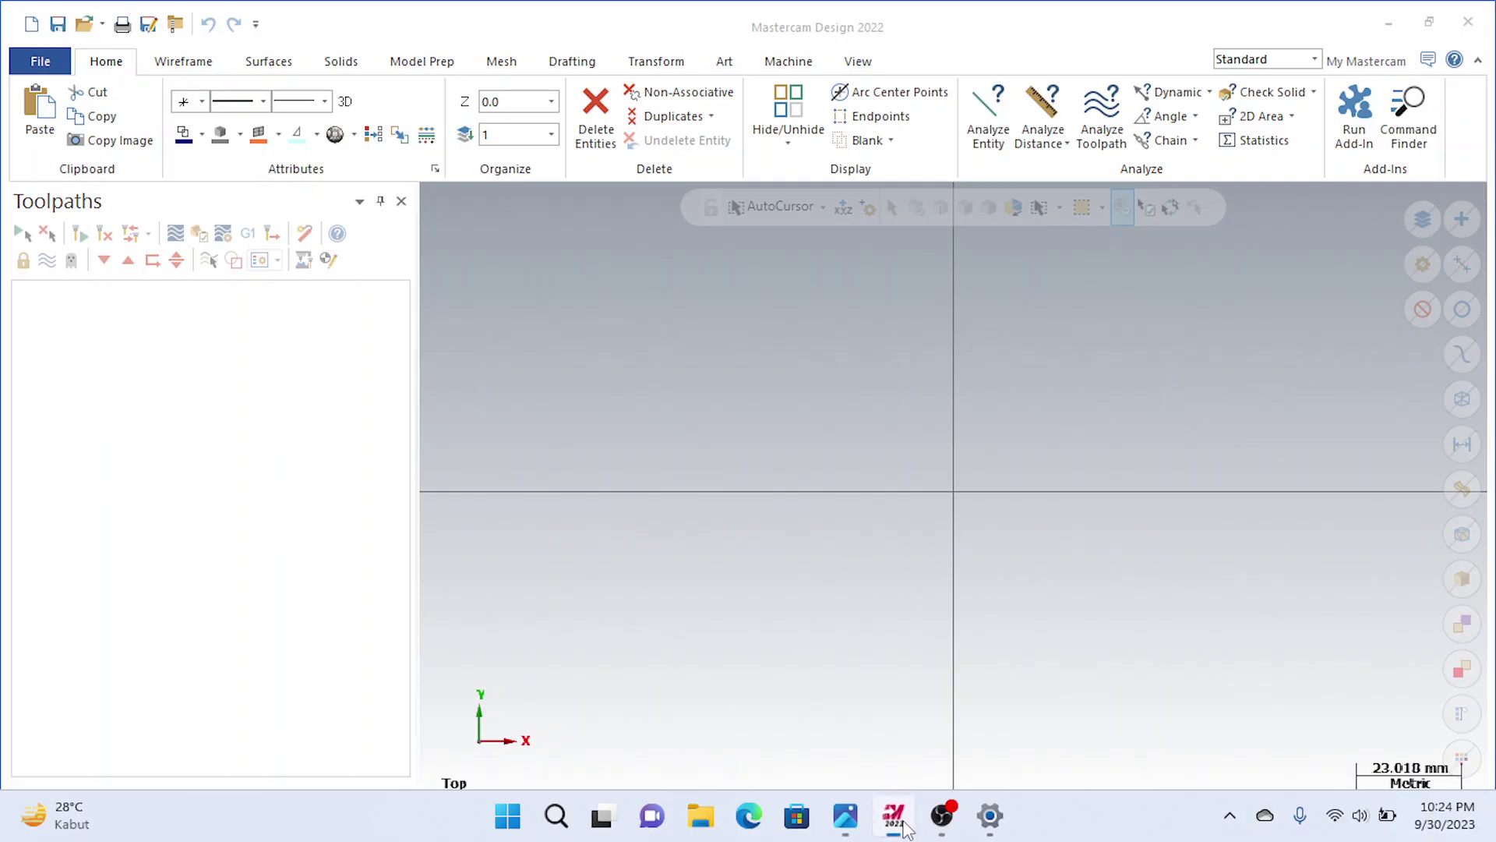
{"action": "left_click", "coordinate": [188, 64]}
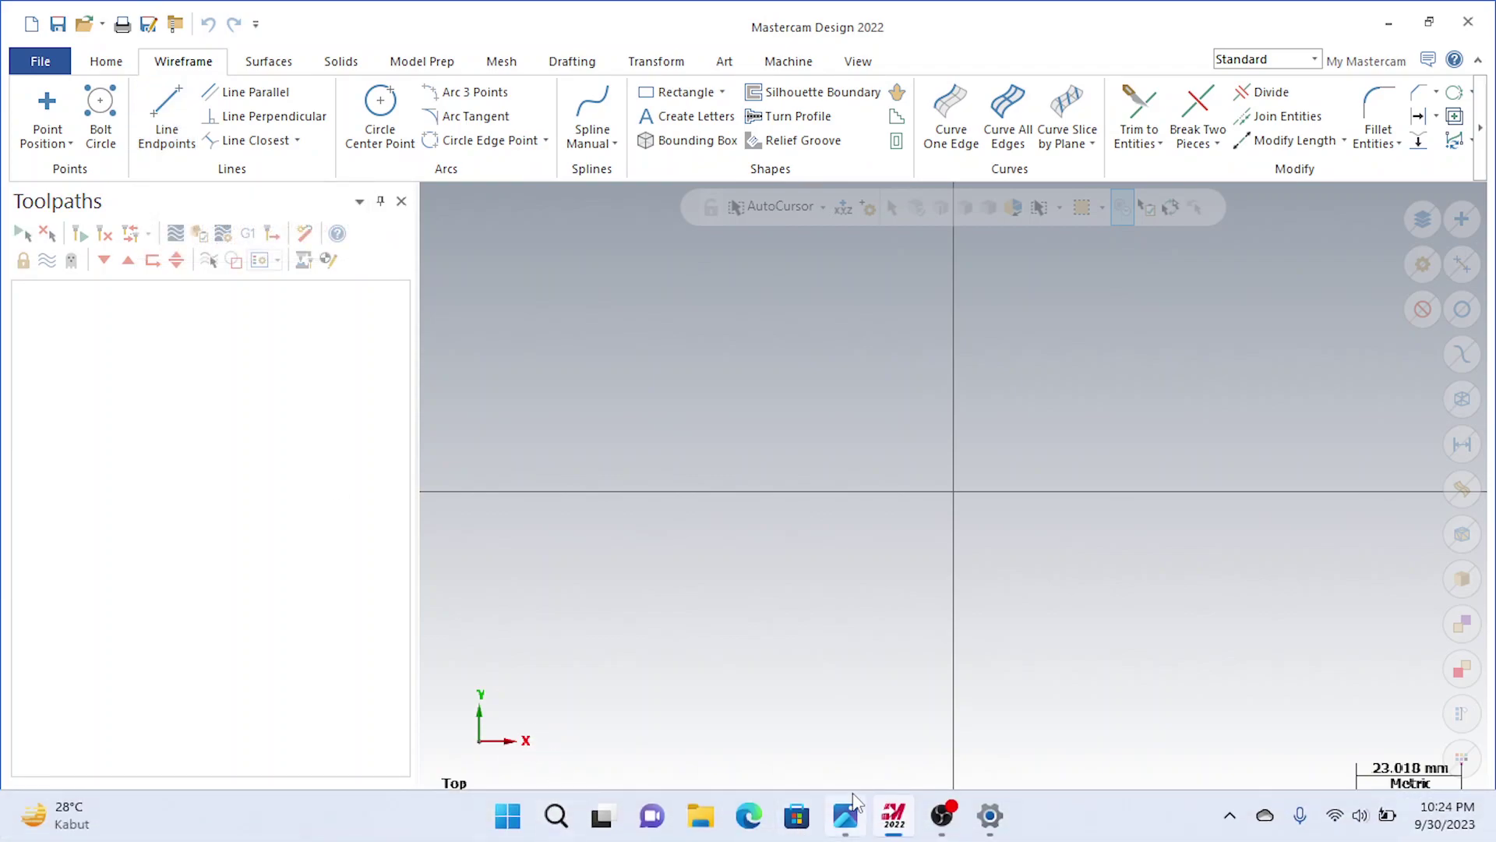
{"action": "left_click", "coordinate": [845, 816]}
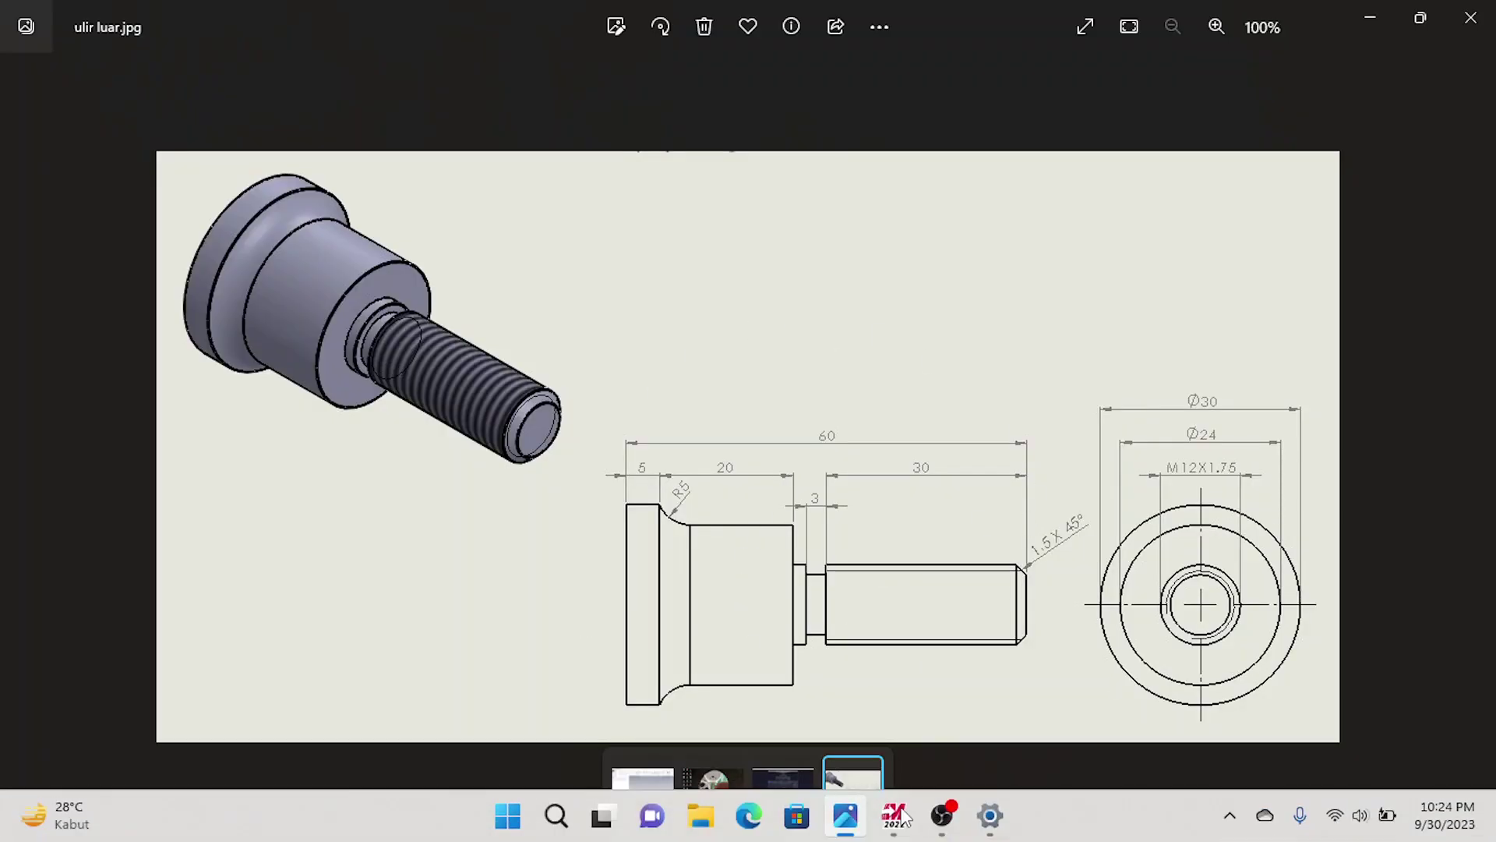
{"action": "left_click", "coordinate": [898, 810]}
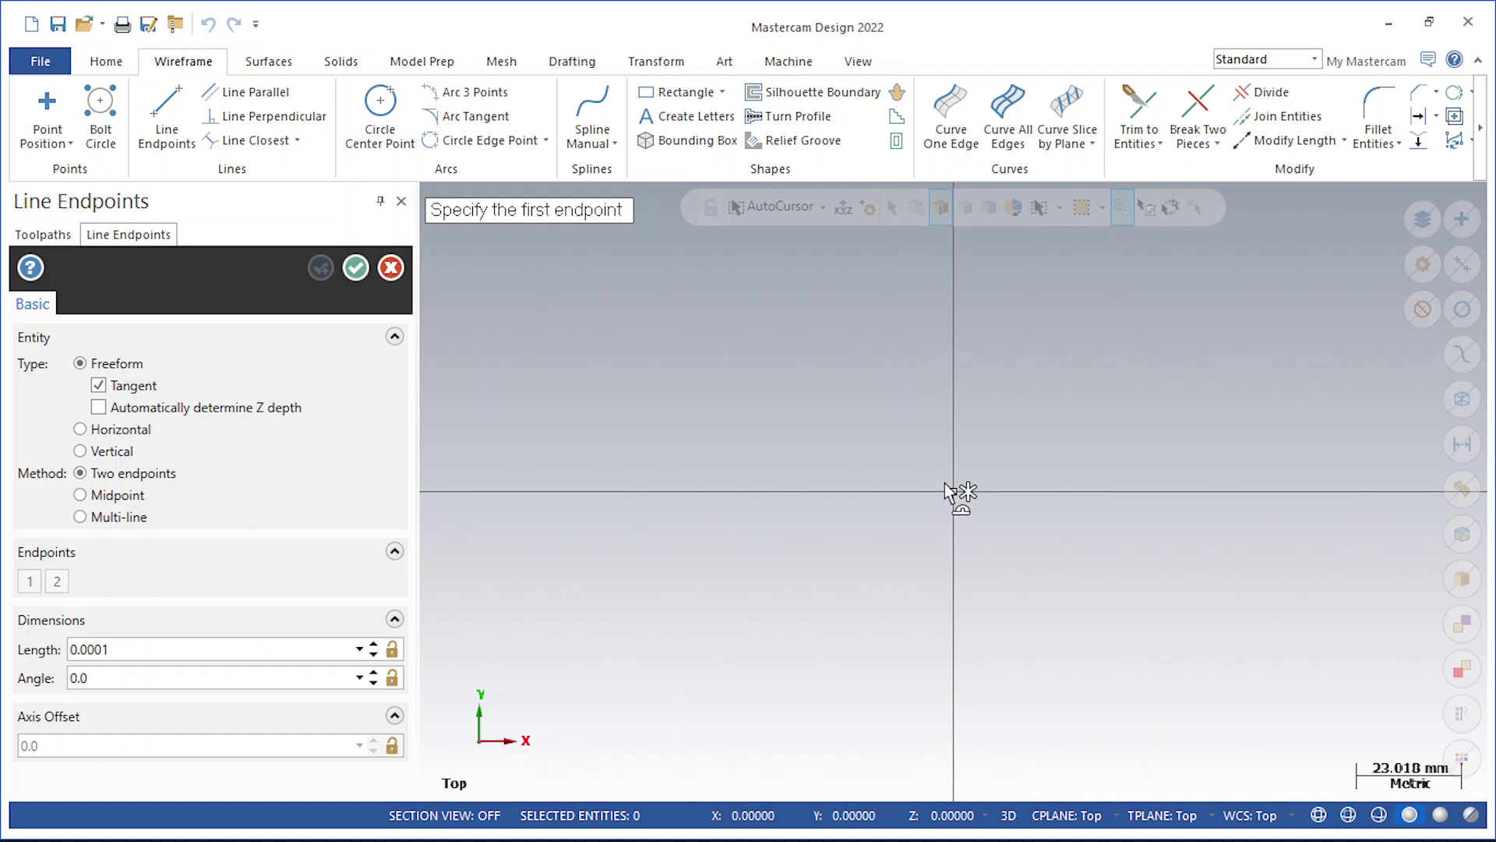
Draw a 6 mm vertical line upward from the origin at 90 degrees
{"action": "left_click", "coordinate": [953, 492]}
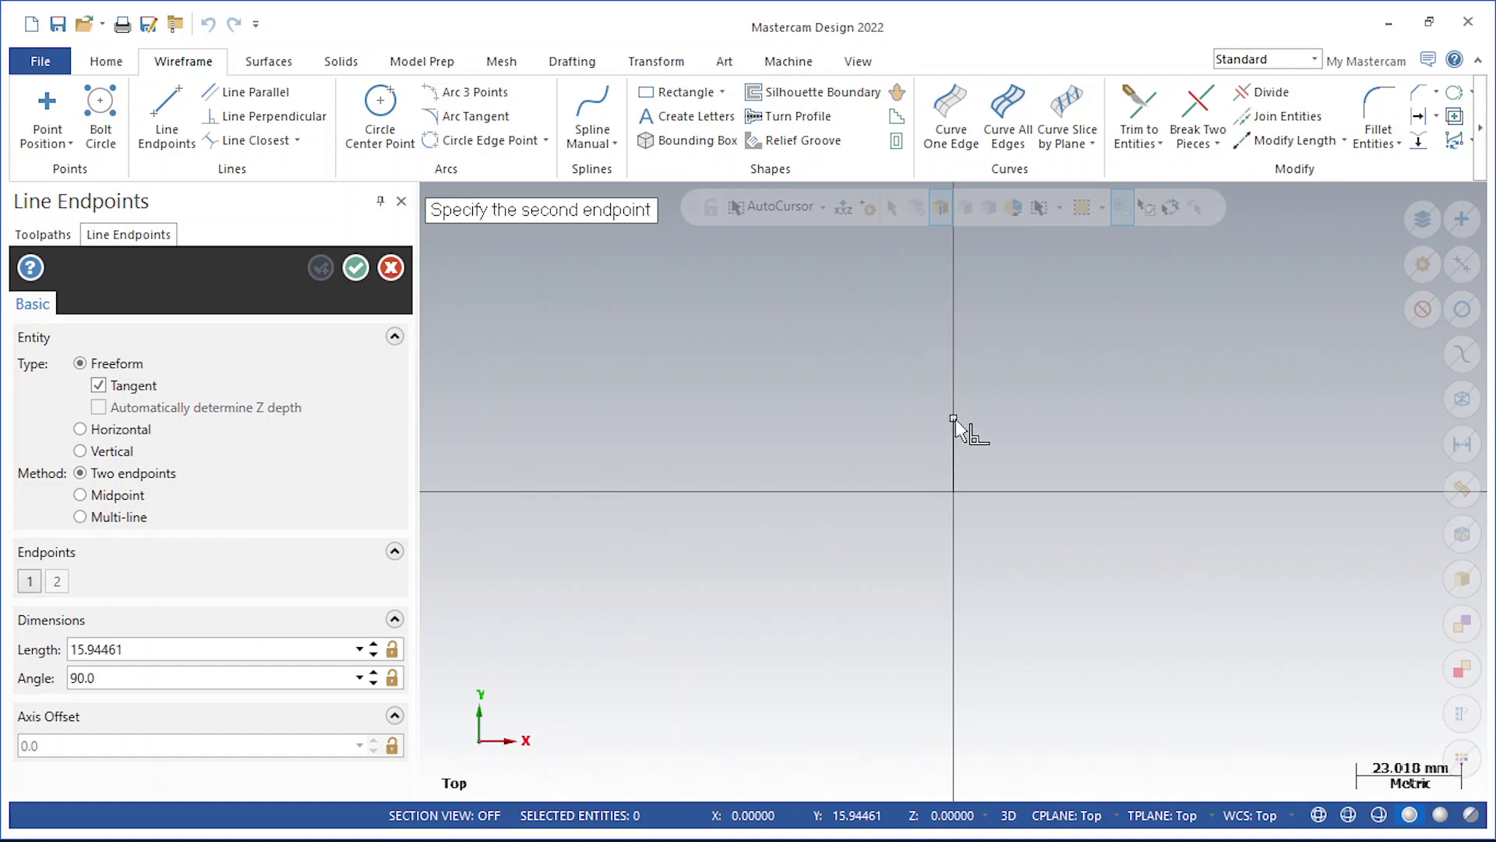
{"action": "left_click", "coordinate": [954, 420]}
{"action": "left_click", "coordinate": [179, 650]}
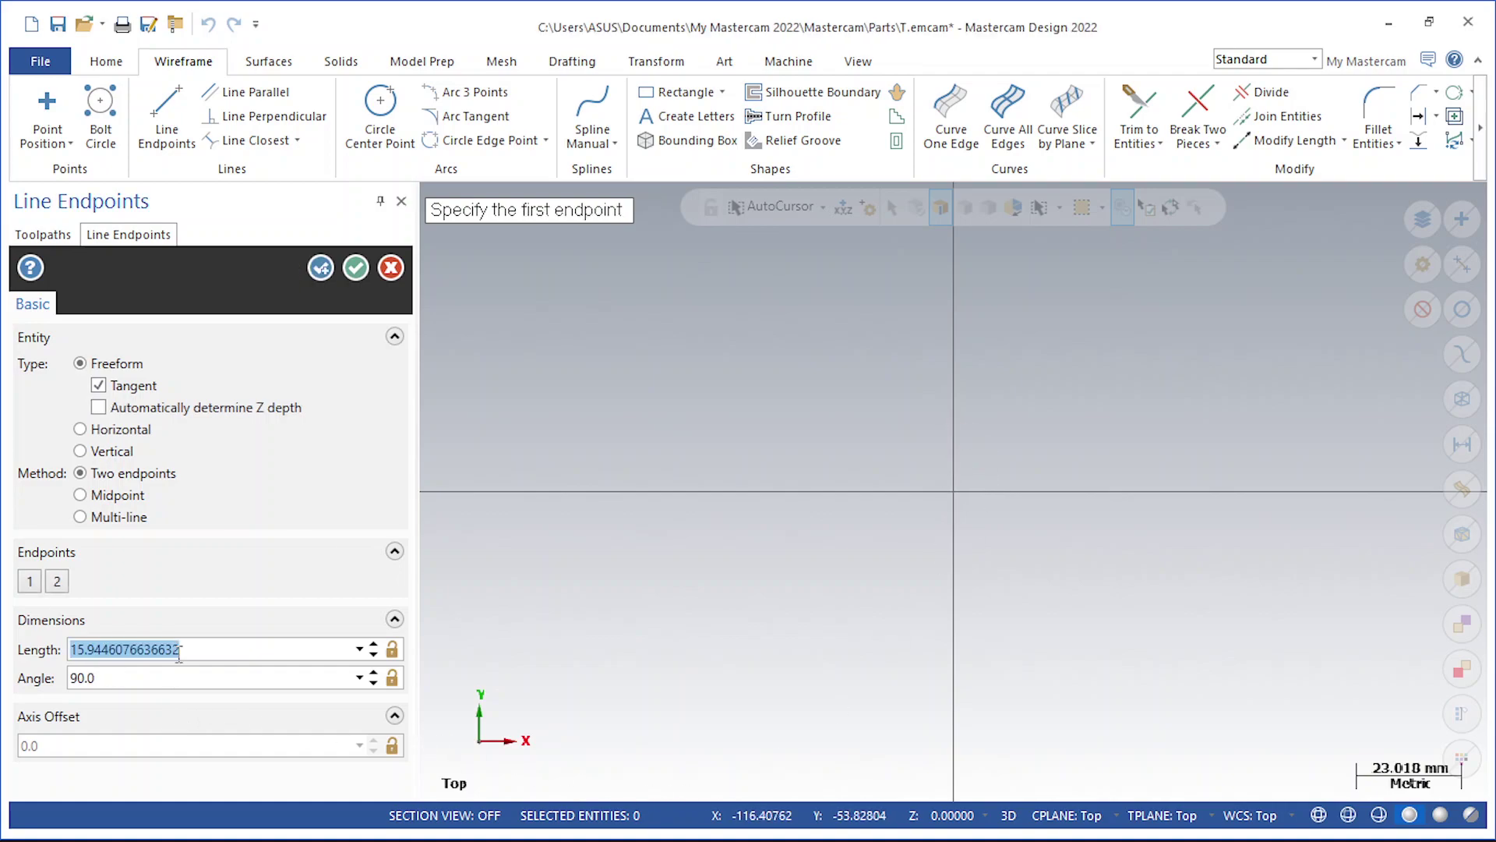
{"action": "type", "text": "6"}
{"action": "key", "text": "Return"}
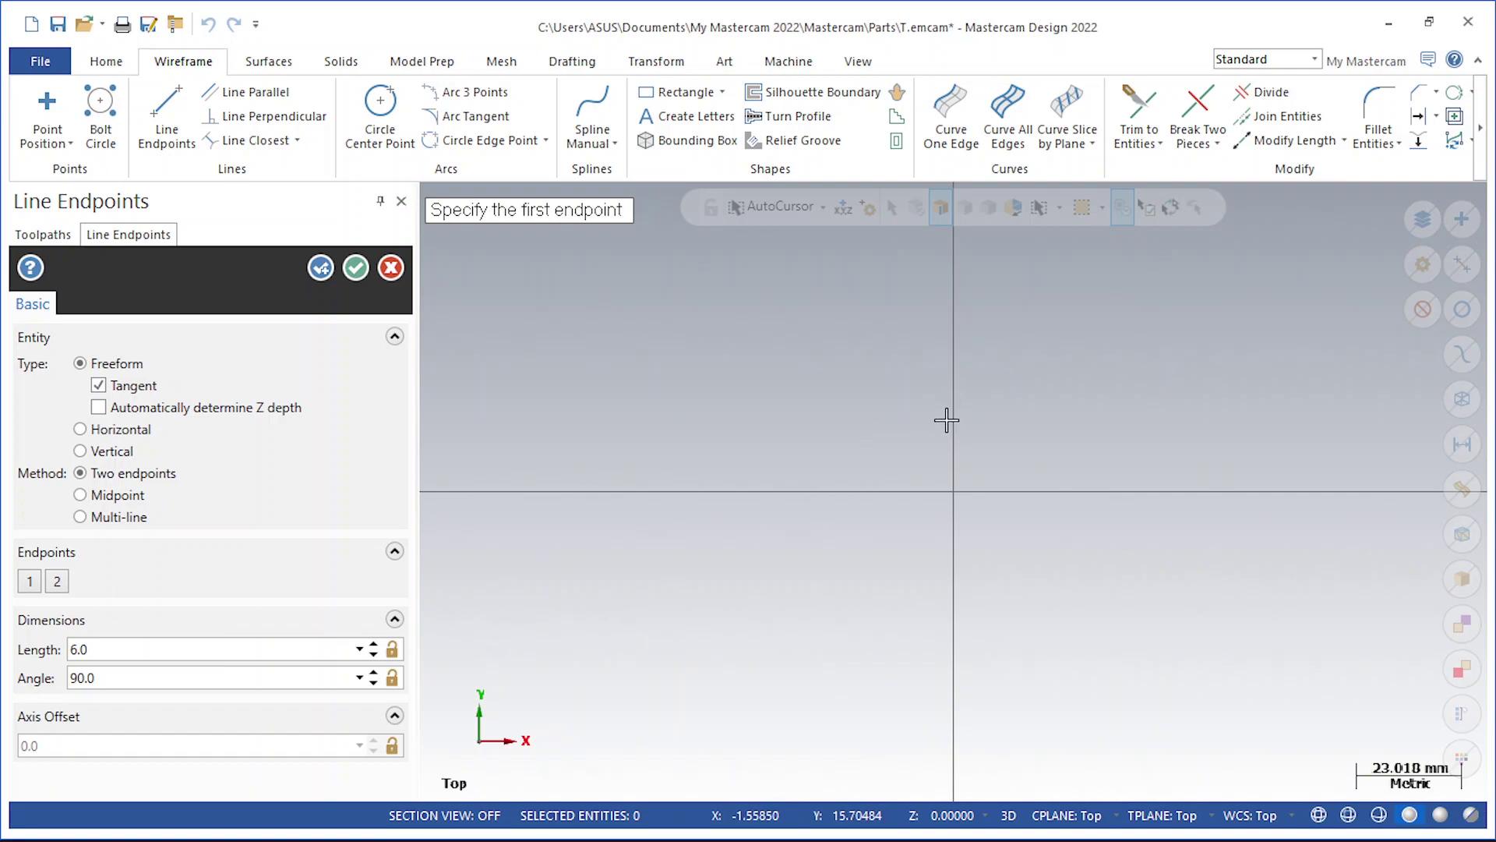
Draw a 30 mm horizontal line at 180 degrees from the upper end of the 6 mm vertical line
{"action": "left_click", "coordinate": [952, 465]}
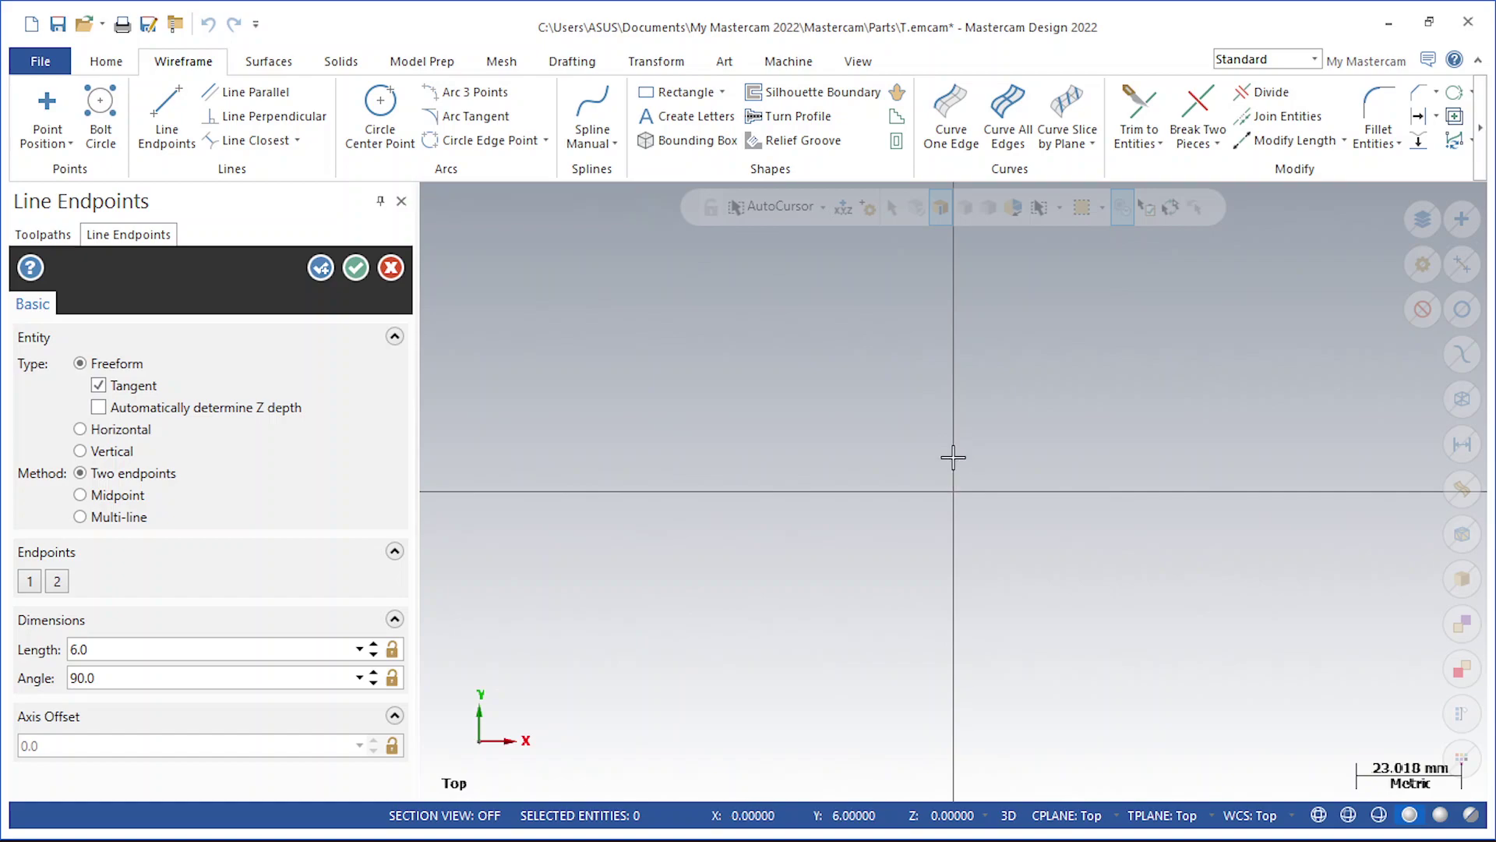
{"action": "left_click", "coordinate": [714, 465]}
{"action": "left_click", "coordinate": [173, 650]}
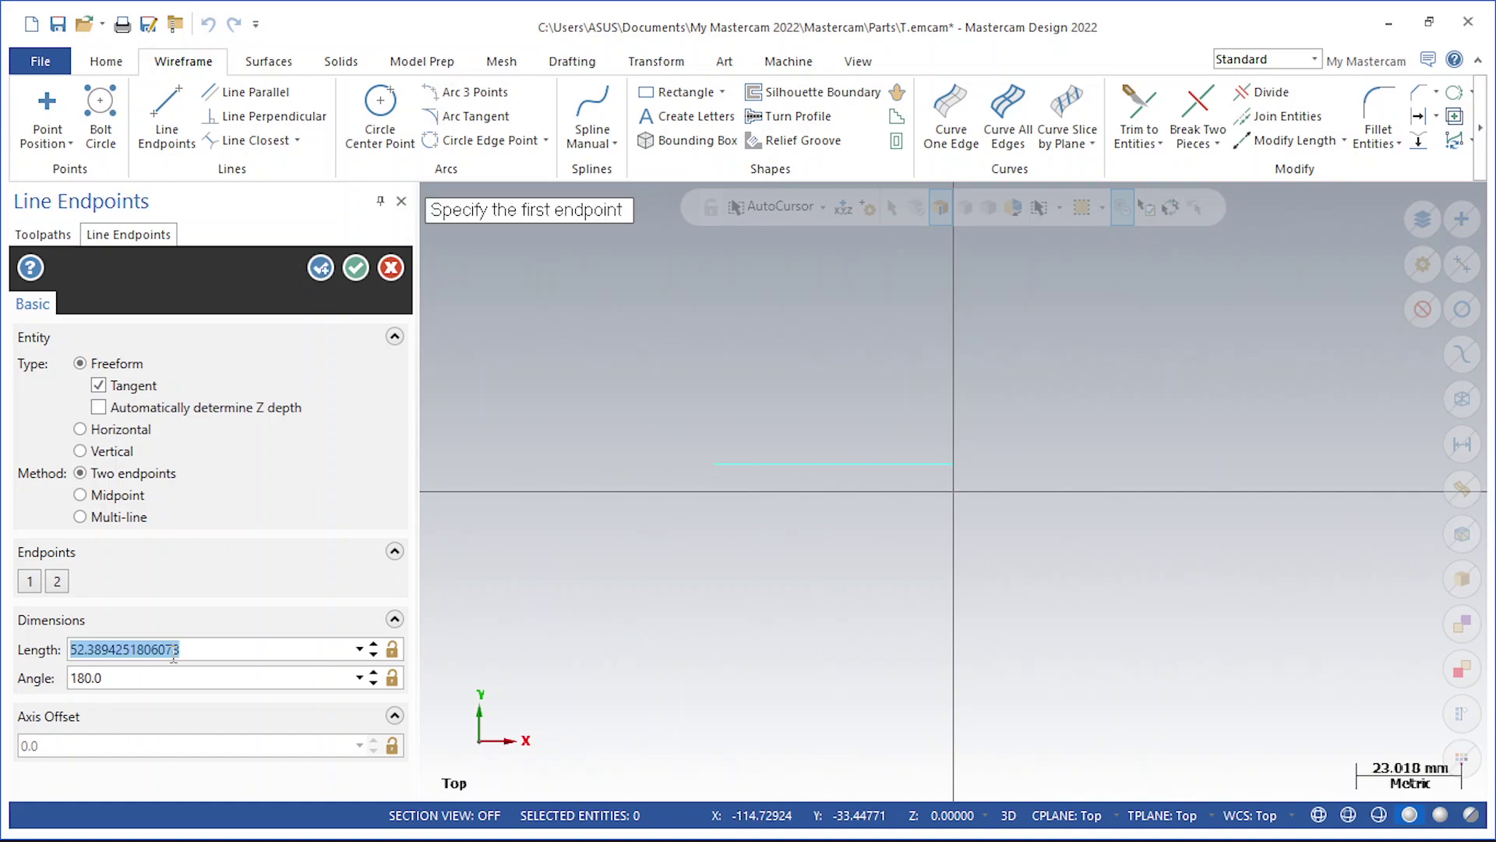
{"action": "type", "text": "30"}
{"action": "key", "text": "Return"}
Draw a 2.5 mm vertical line downward at 270 degrees from the far end of the 30 mm line
{"action": "scroll", "coordinate": [819, 544], "scroll_direction": "up", "scroll_amount": 5}
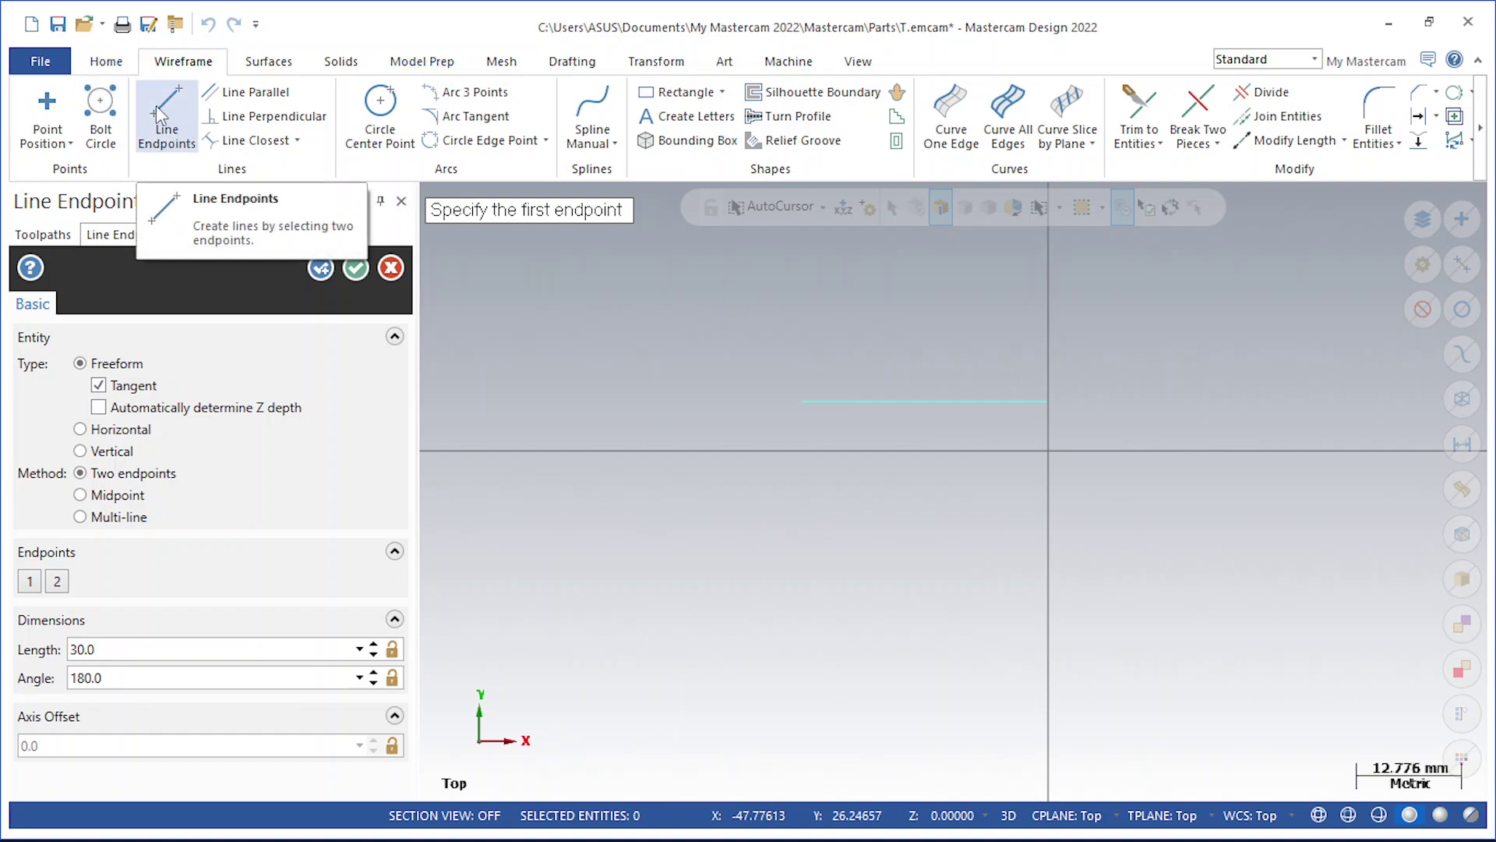
{"action": "left_click", "coordinate": [801, 402]}
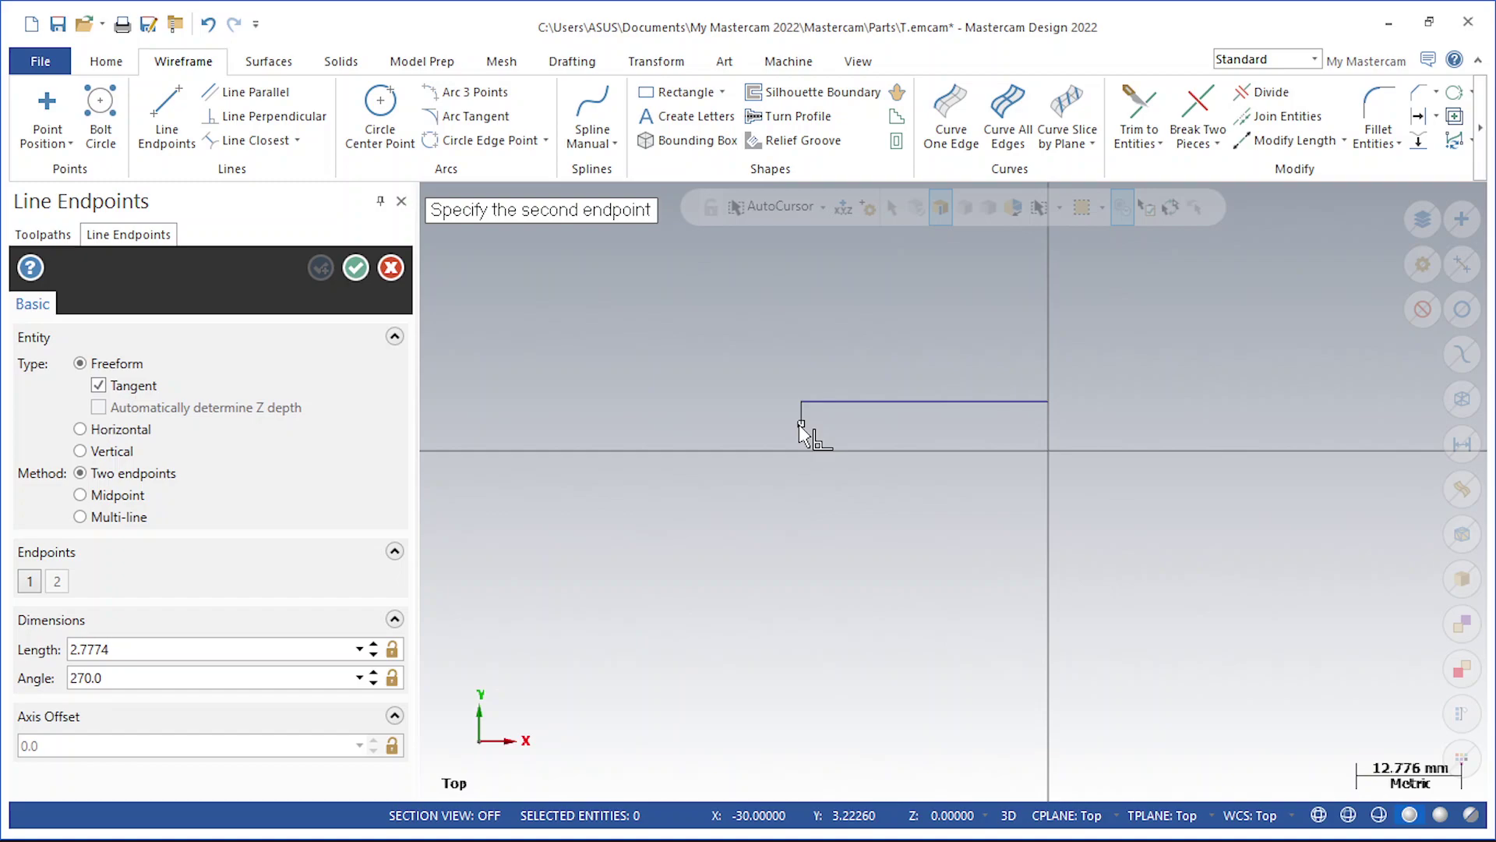
{"action": "left_click", "coordinate": [802, 425]}
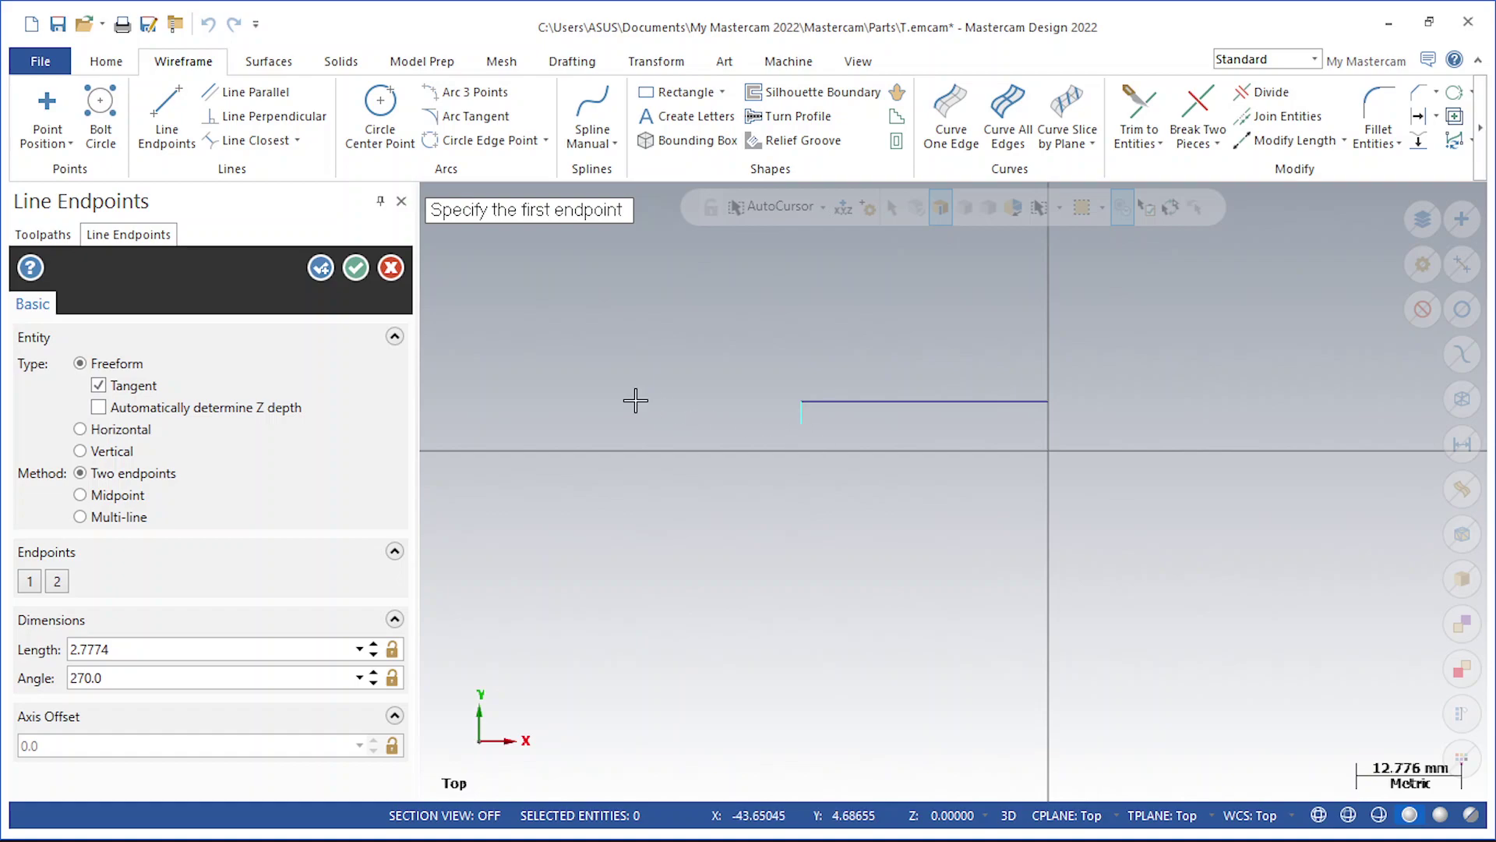
{"action": "left_click", "coordinate": [183, 657]}
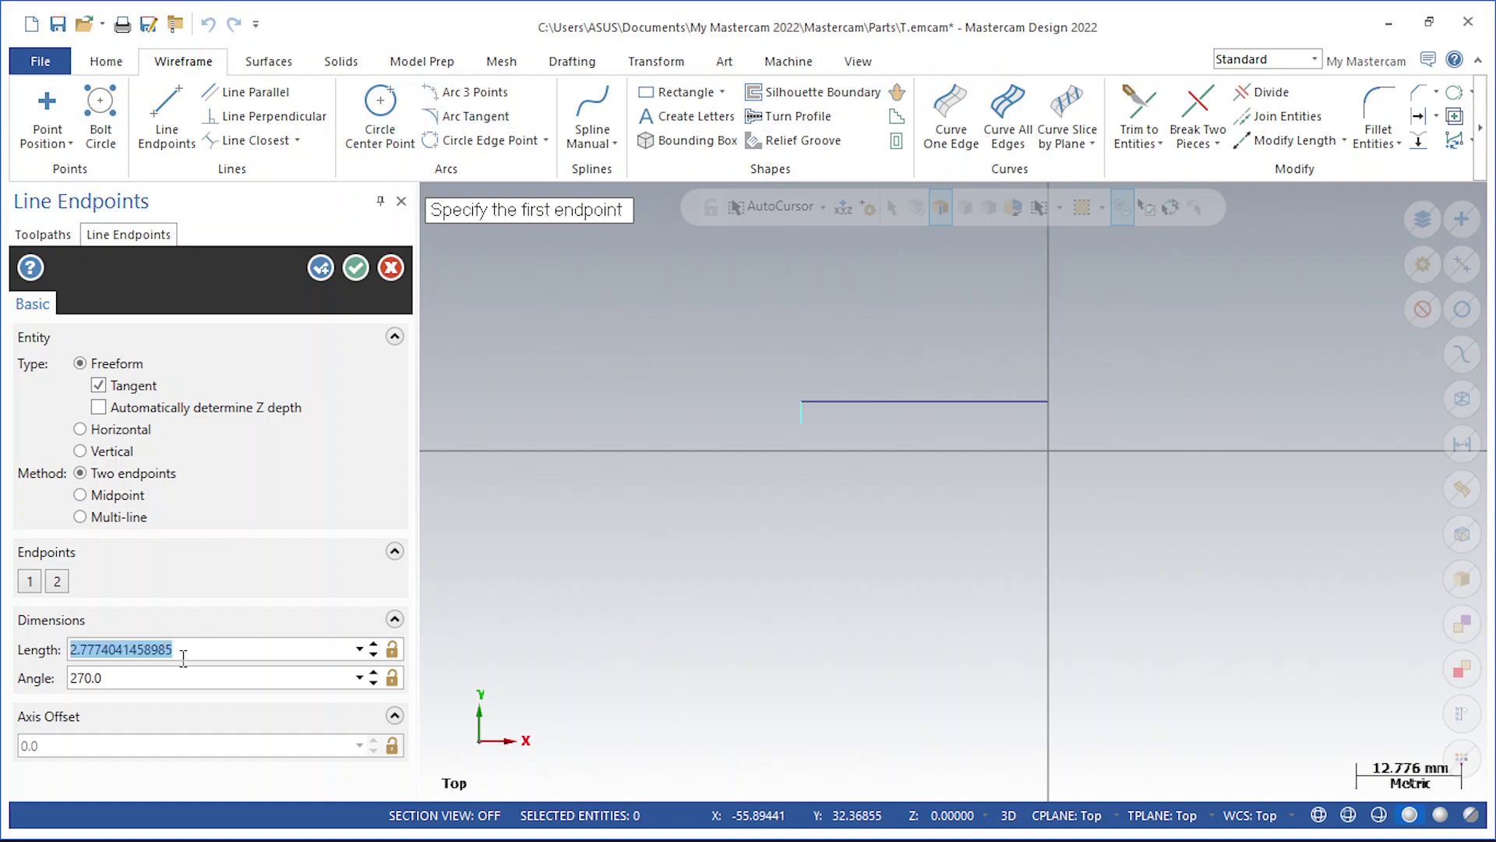
{"action": "type", "text": "2.5"}
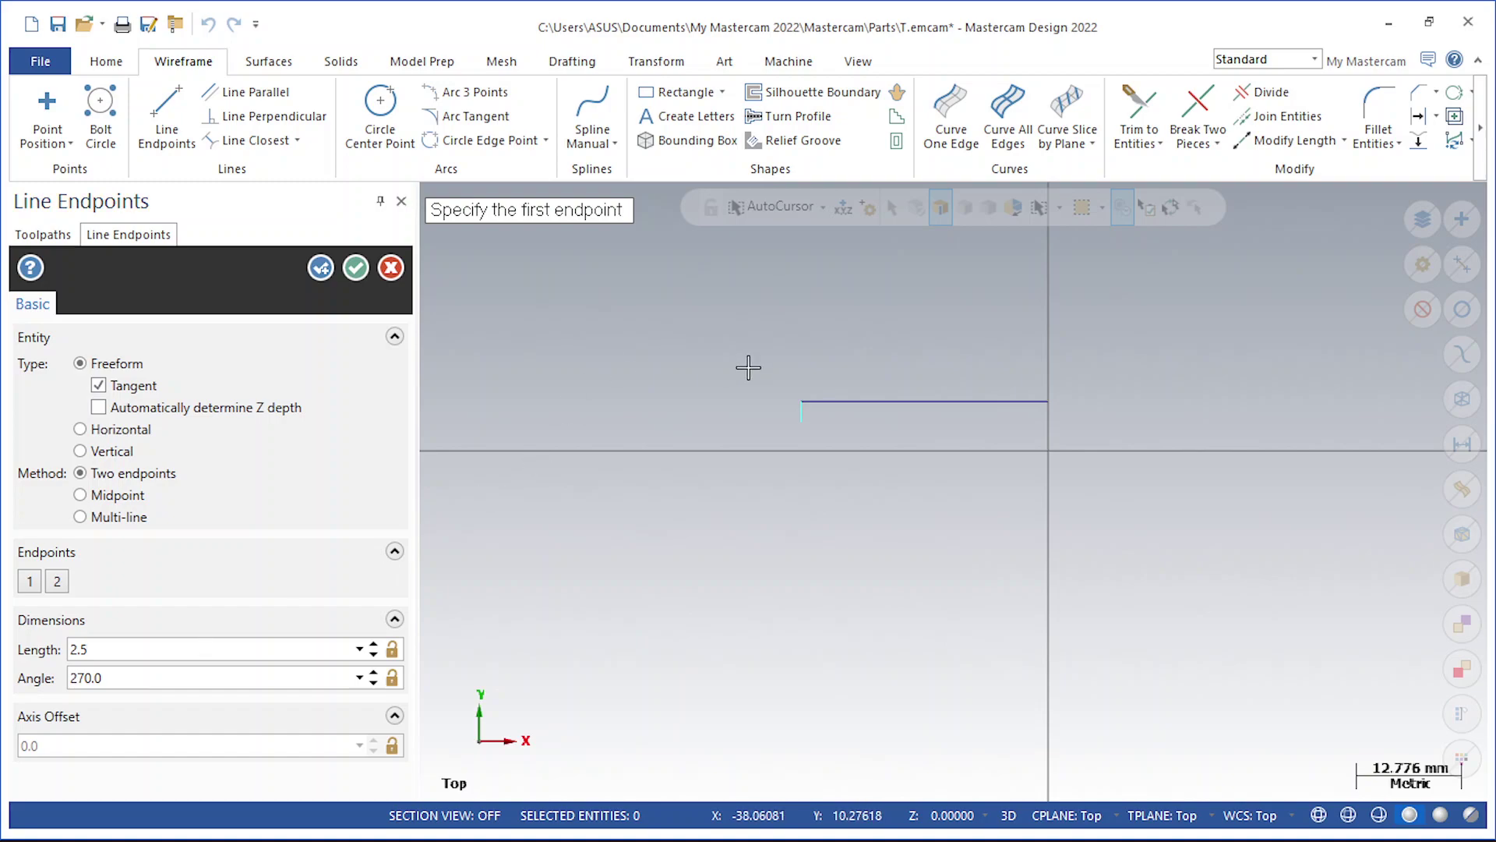
Draw the groove bottom as a 3 mm horizontal line at 180 degrees from the lower end of the 2.5 mm line
{"action": "left_click", "coordinate": [798, 419]}
{"action": "left_click", "coordinate": [721, 422]}
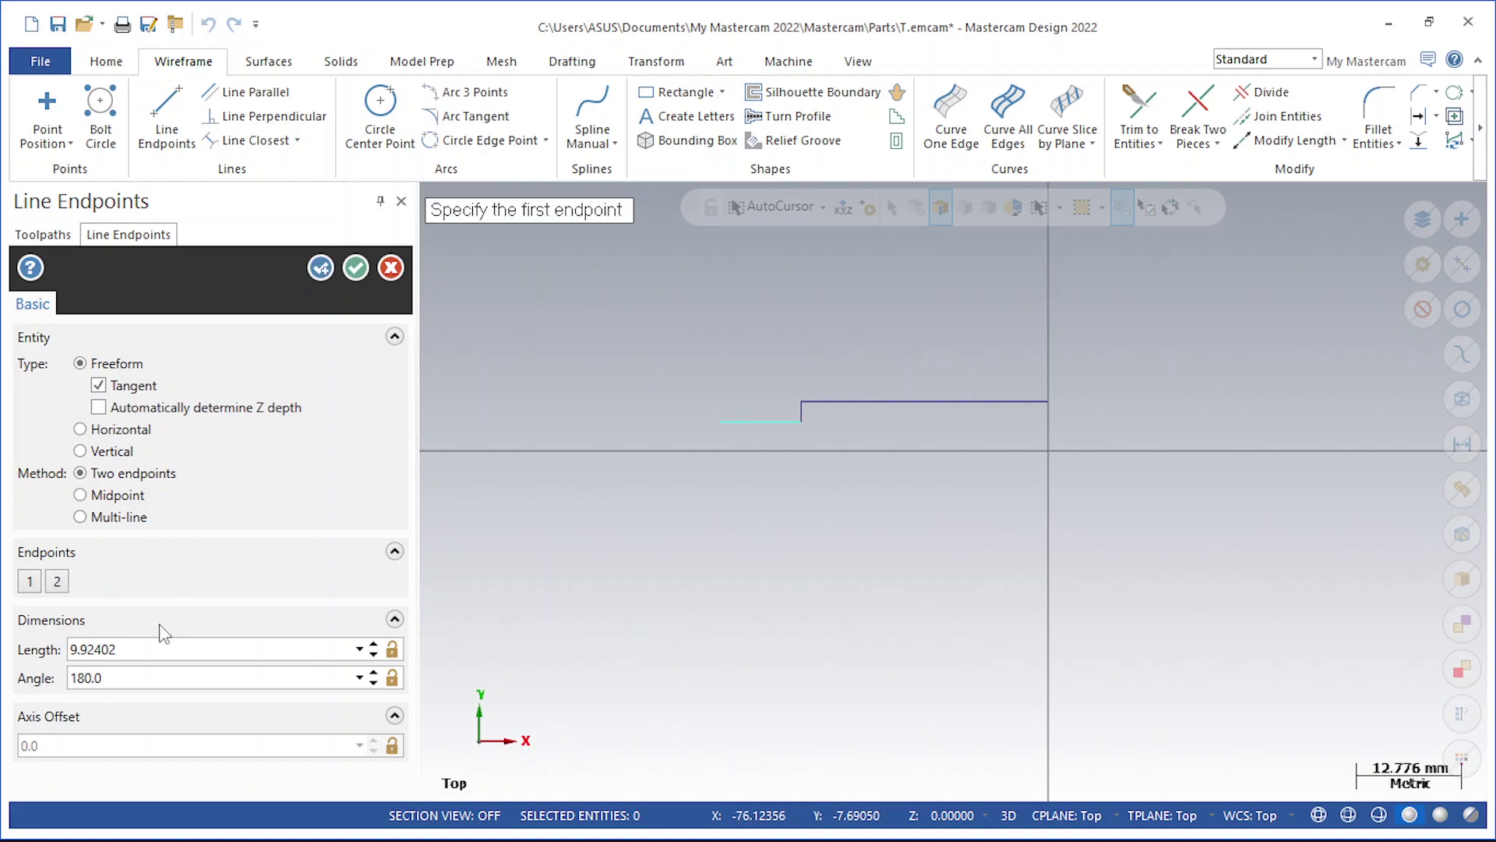
{"action": "left_click", "coordinate": [147, 649]}
{"action": "type", "text": "3"}
{"action": "key", "text": "Return"}
Close the groove's far side with a 2.5 mm vertical line upward at 90 degrees
{"action": "left_click", "coordinate": [777, 421]}
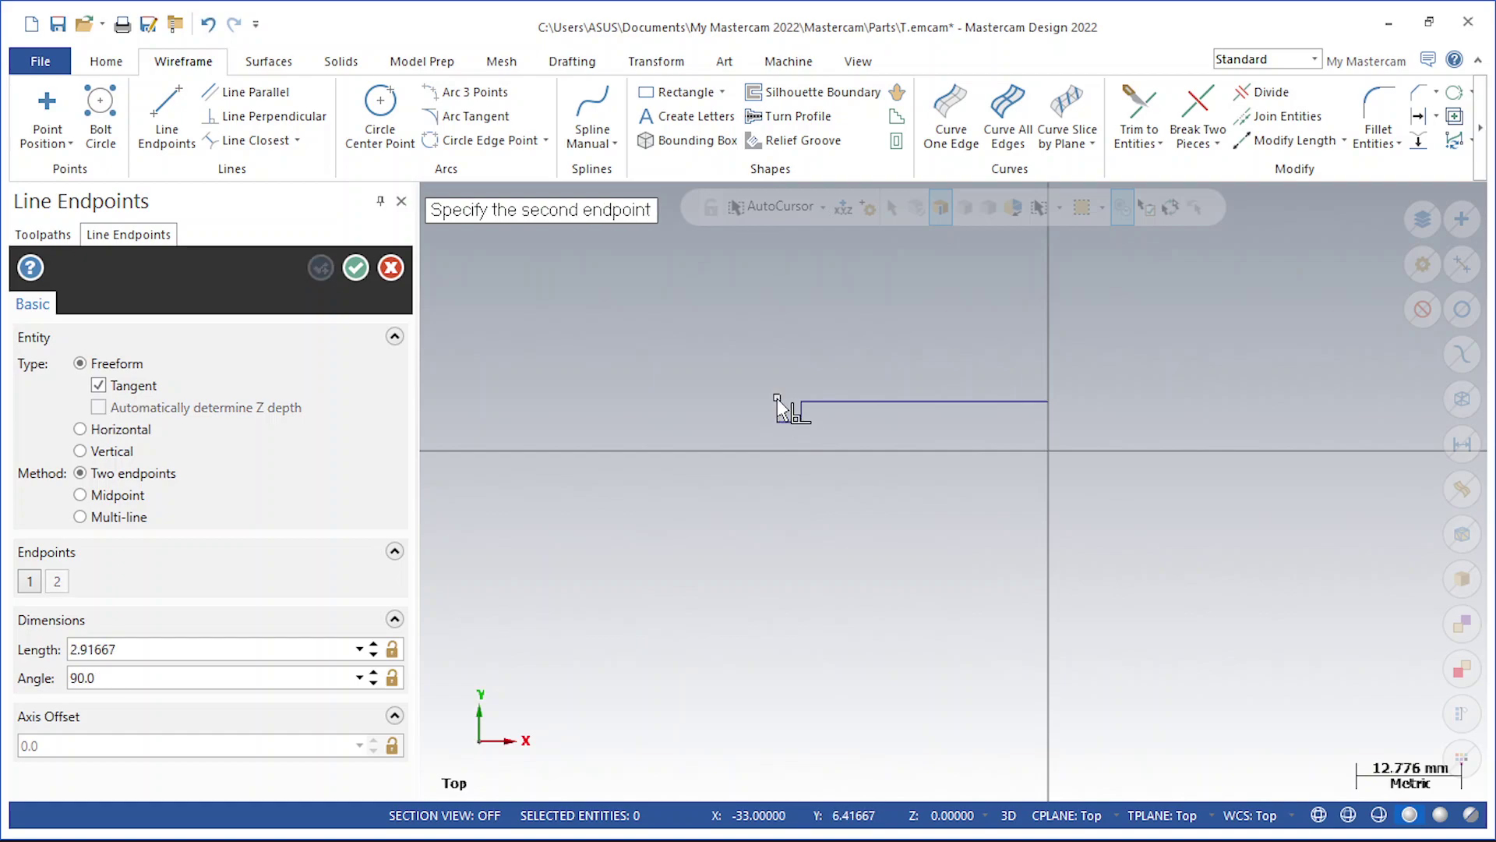
{"action": "left_click", "coordinate": [777, 401]}
{"action": "left_click", "coordinate": [187, 650]}
{"action": "type", "text": "2.5"}
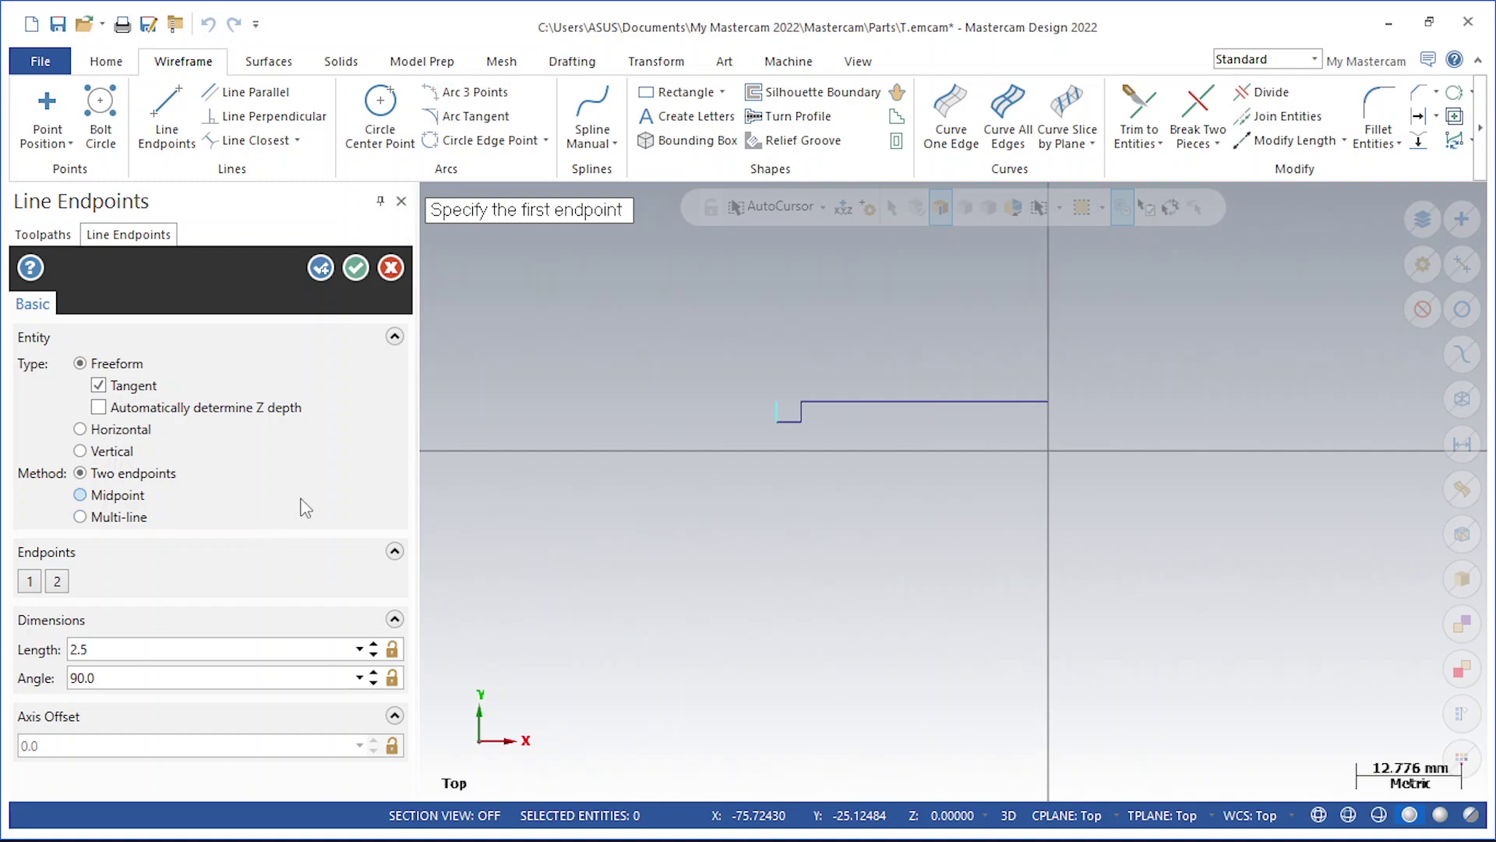
Draw a 3 mm horizontal line at 180 degrees from the top of the groove's far side
{"action": "left_click", "coordinate": [776, 401]}
{"action": "left_click", "coordinate": [749, 402]}
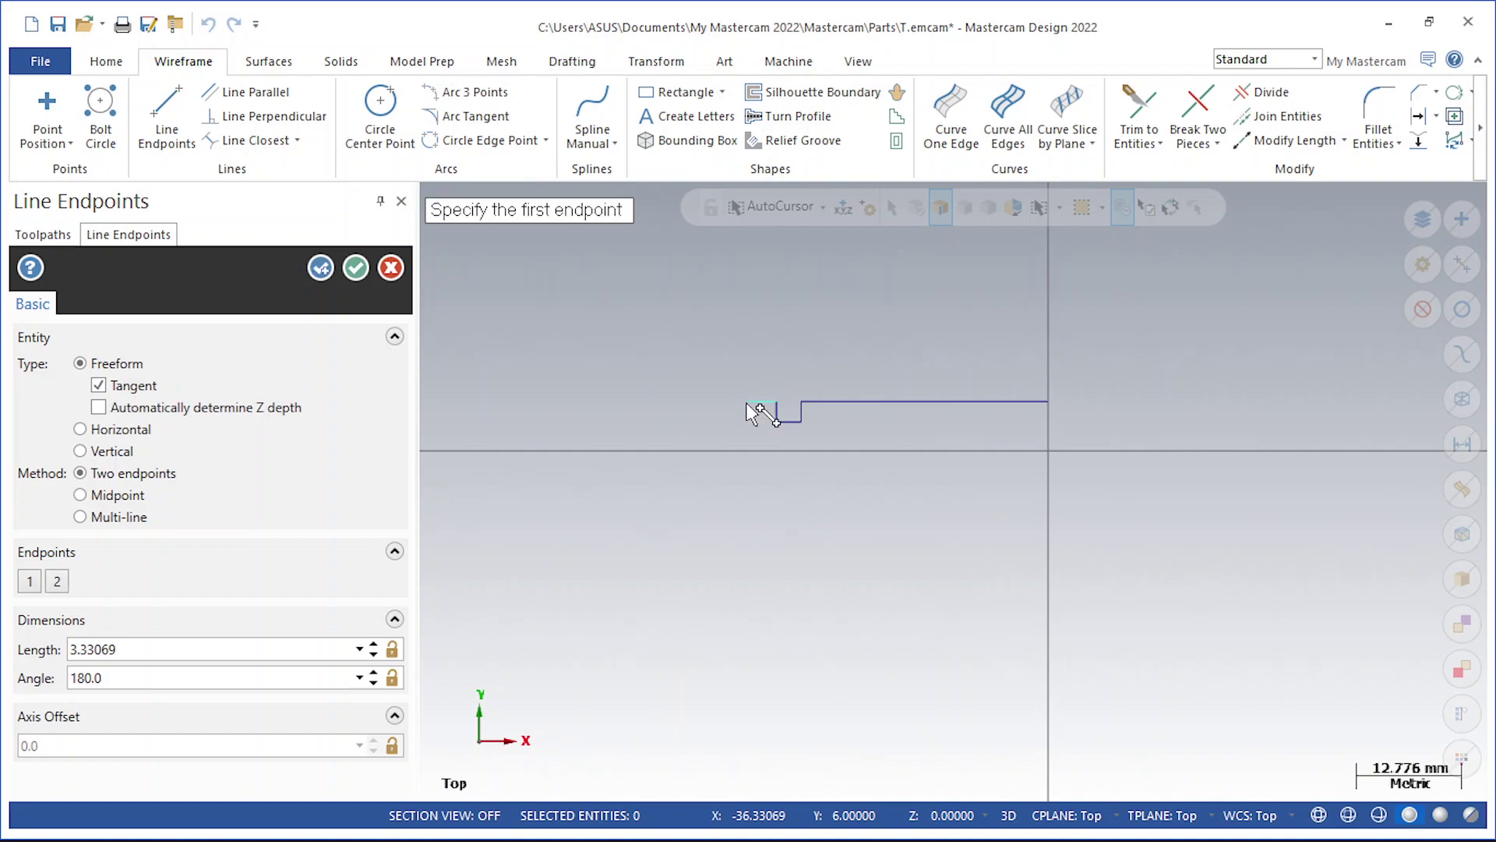
{"action": "left_click", "coordinate": [176, 648]}
{"action": "type", "text": "3"}
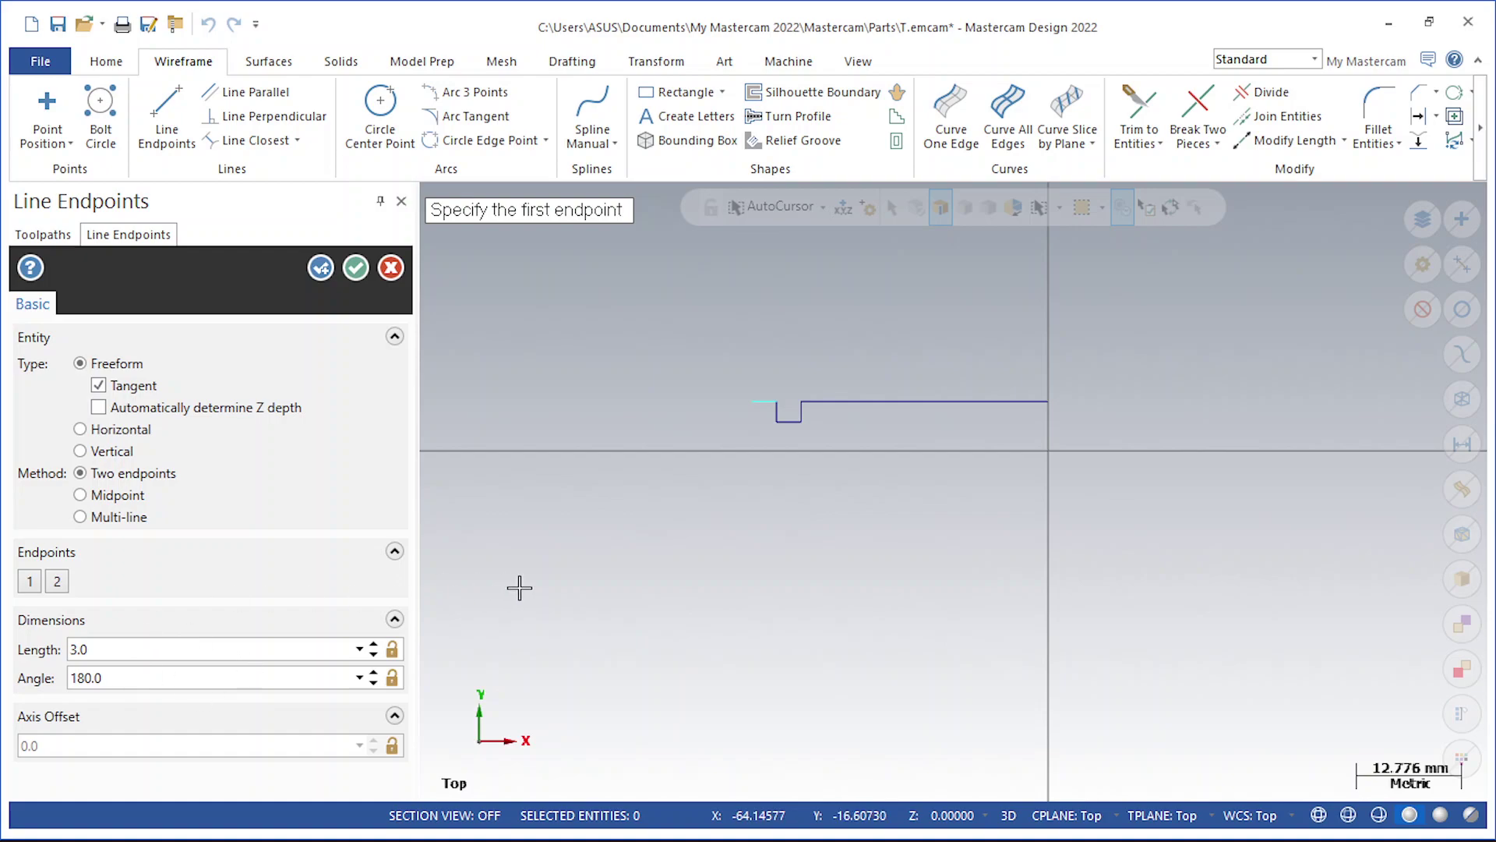
Draw the shoulder as a 6 mm vertical line upward from the end of the short line beyond the groove
{"action": "left_click", "coordinate": [752, 402]}
{"action": "left_click", "coordinate": [752, 323]}
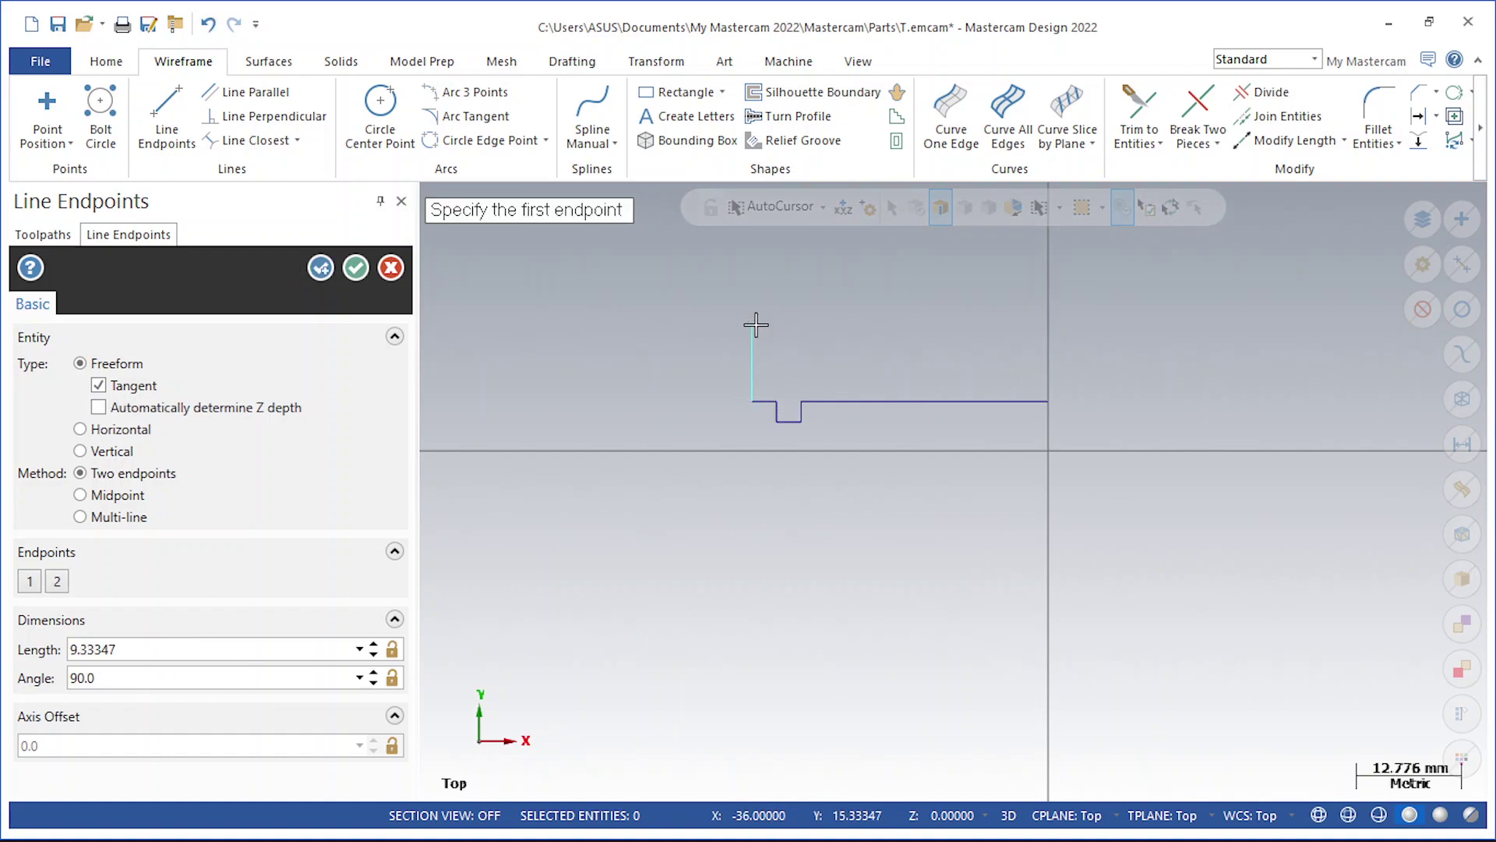
{"action": "left_click", "coordinate": [248, 647]}
{"action": "type", "text": "6"}
{"action": "key", "text": "Return"}
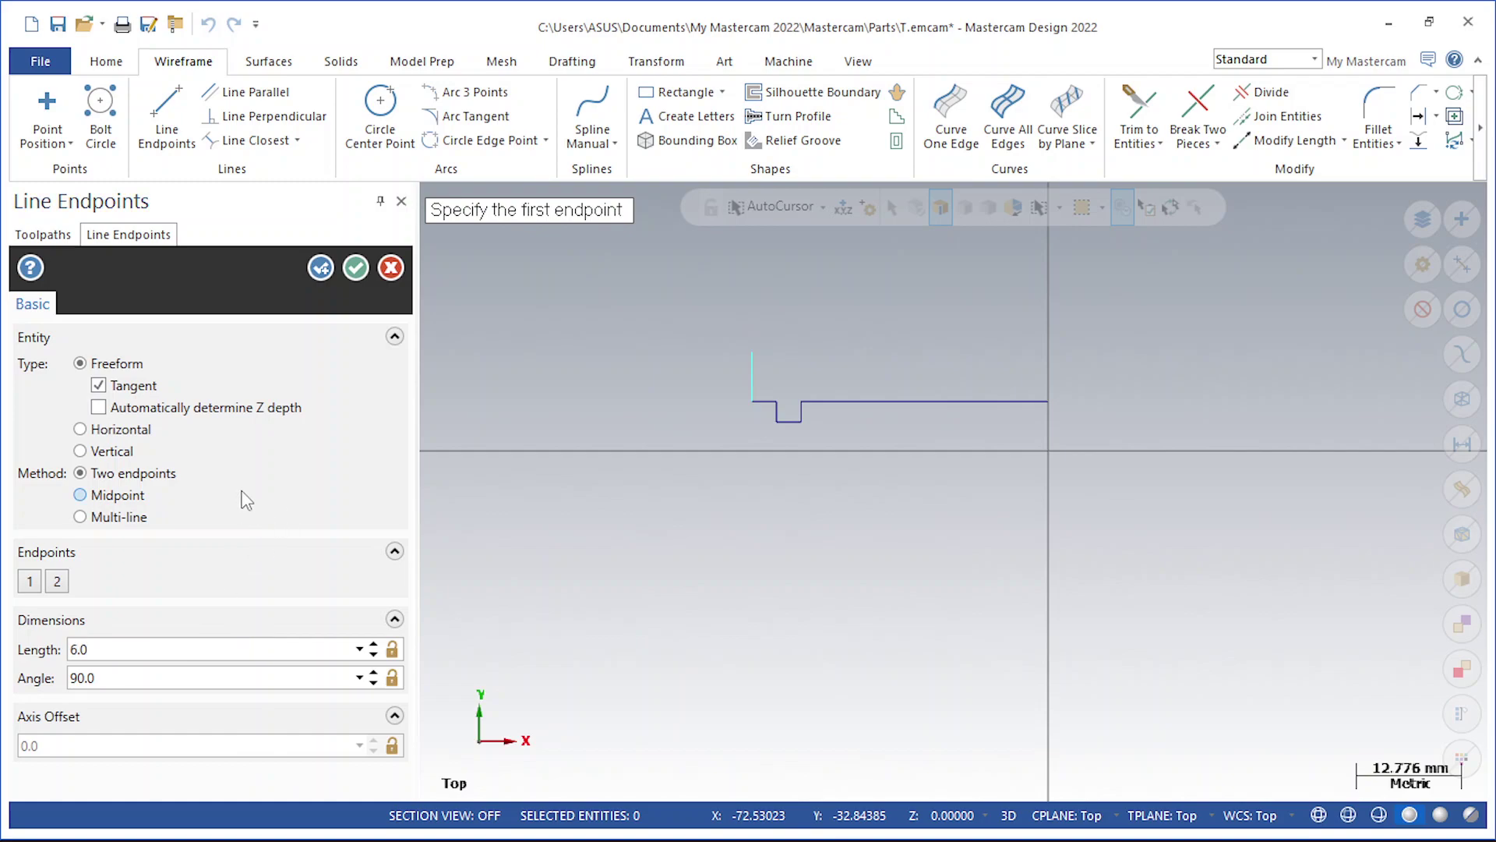
Draw a 20 mm horizontal line at 180 degrees from the top of the 6 mm shoulder
{"action": "left_click", "coordinate": [750, 353]}
{"action": "left_click", "coordinate": [569, 353]}
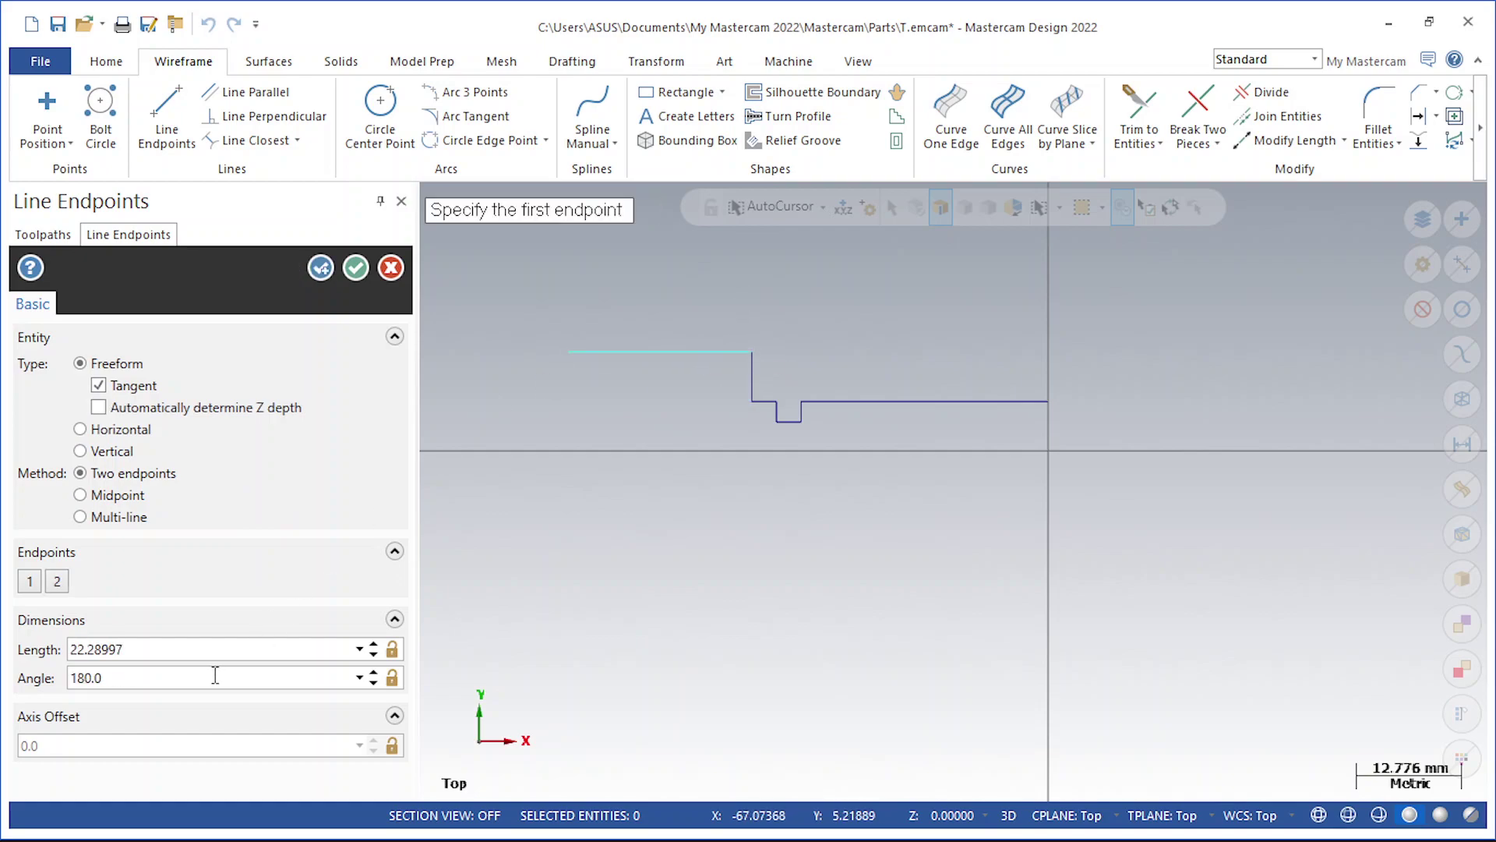
{"action": "double_click", "coordinate": [216, 648]}
{"action": "type", "text": "20"}
{"action": "key", "text": "Return"}
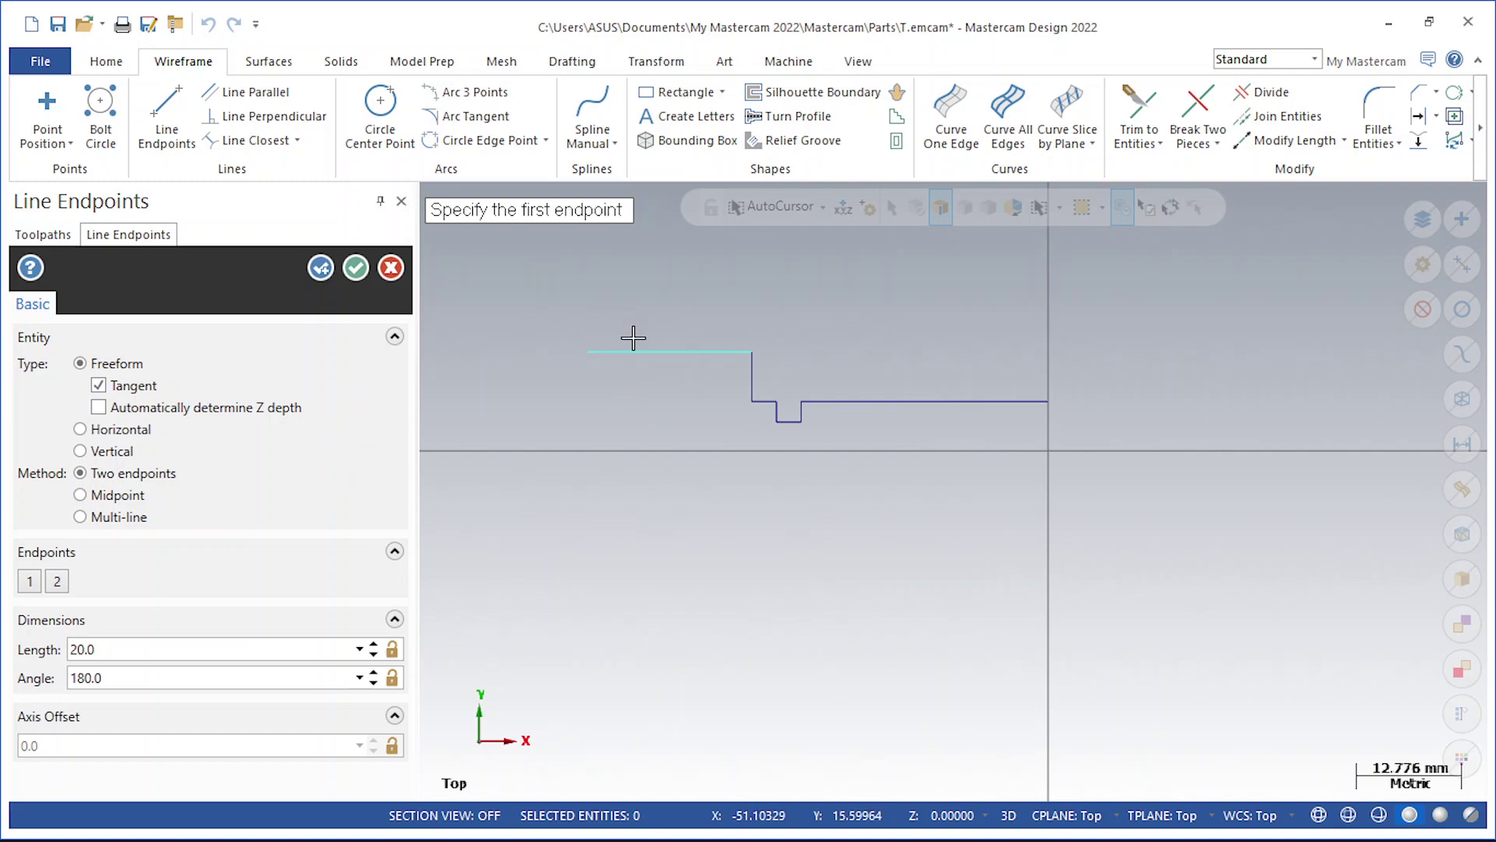
Draw a 3 mm vertical line upward at 90 degrees from the far end of the 20 mm line
{"action": "left_click", "coordinate": [588, 352]}
{"action": "left_click", "coordinate": [587, 328]}
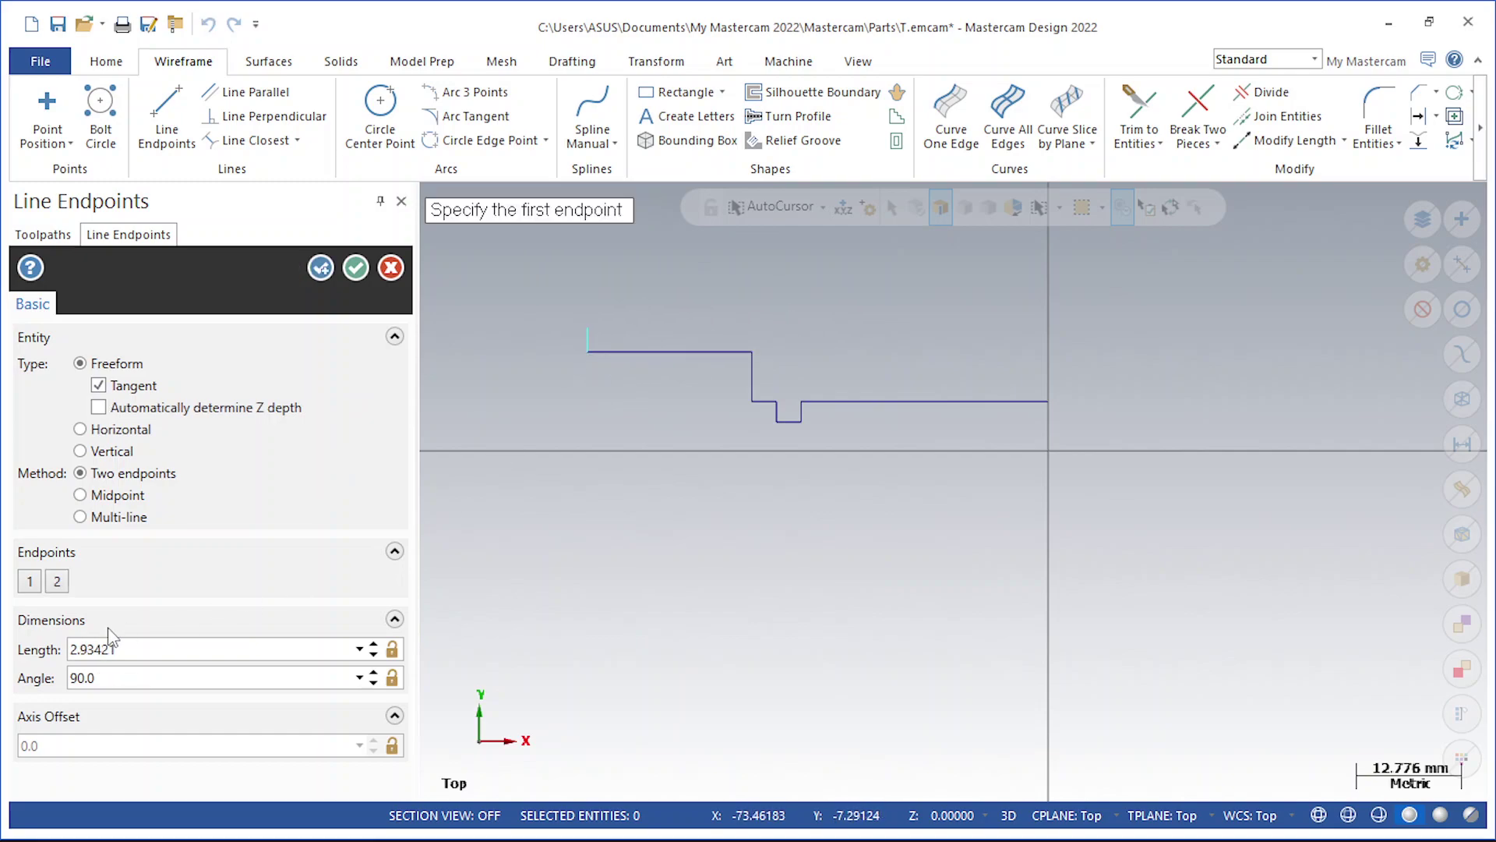
{"action": "double_click", "coordinate": [148, 650]}
{"action": "type", "text": "3"}
{"action": "key", "text": "Return"}
Draw the head's 5 mm horizontal line at 180 degrees from the top of the 3 mm step and finish the line command
{"action": "left_click", "coordinate": [587, 328]}
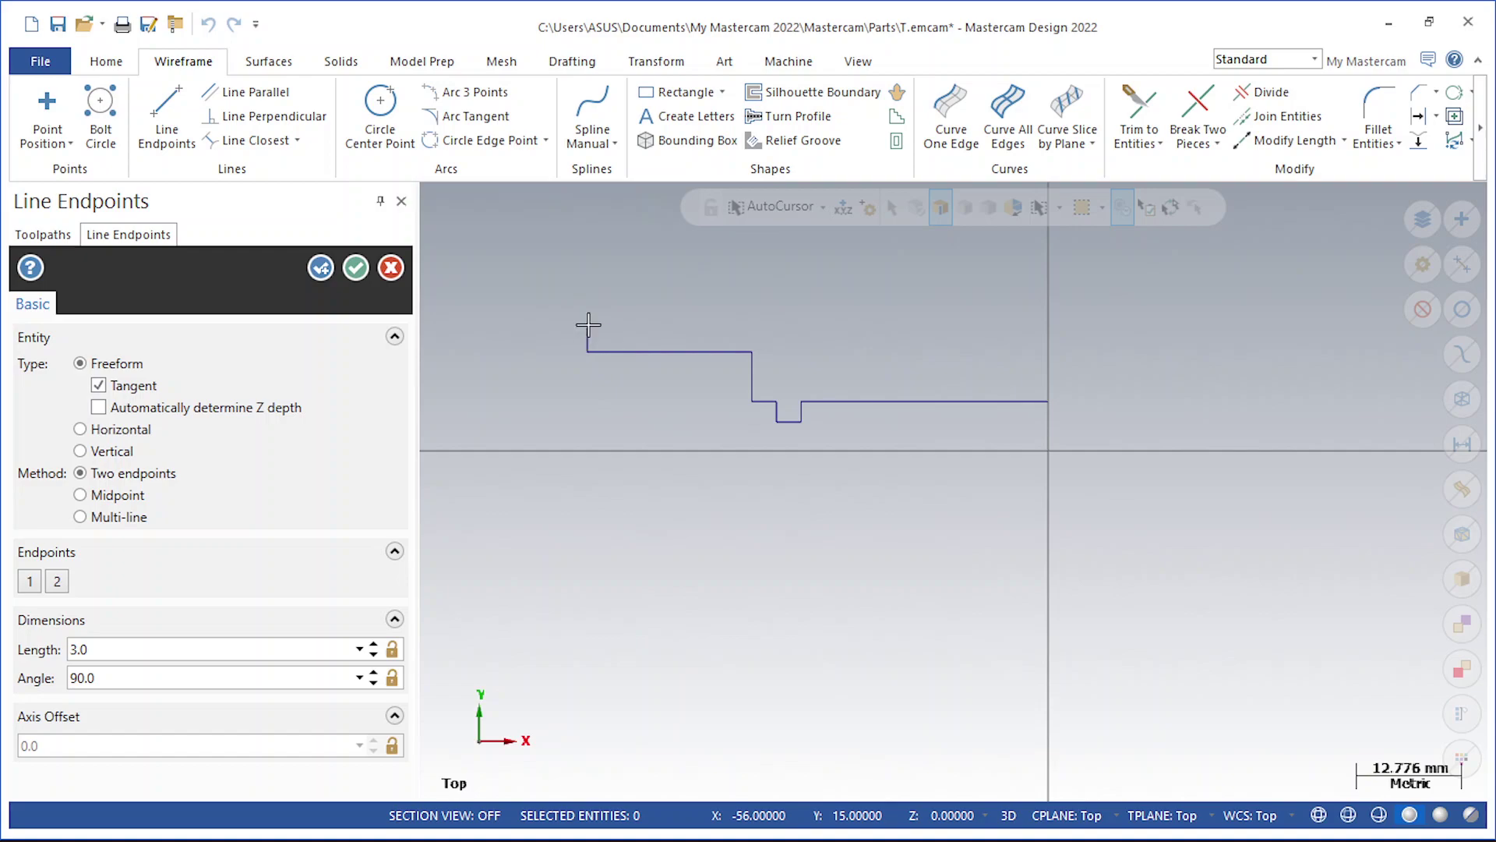
{"action": "left_click", "coordinate": [505, 327]}
{"action": "left_click", "coordinate": [159, 647]}
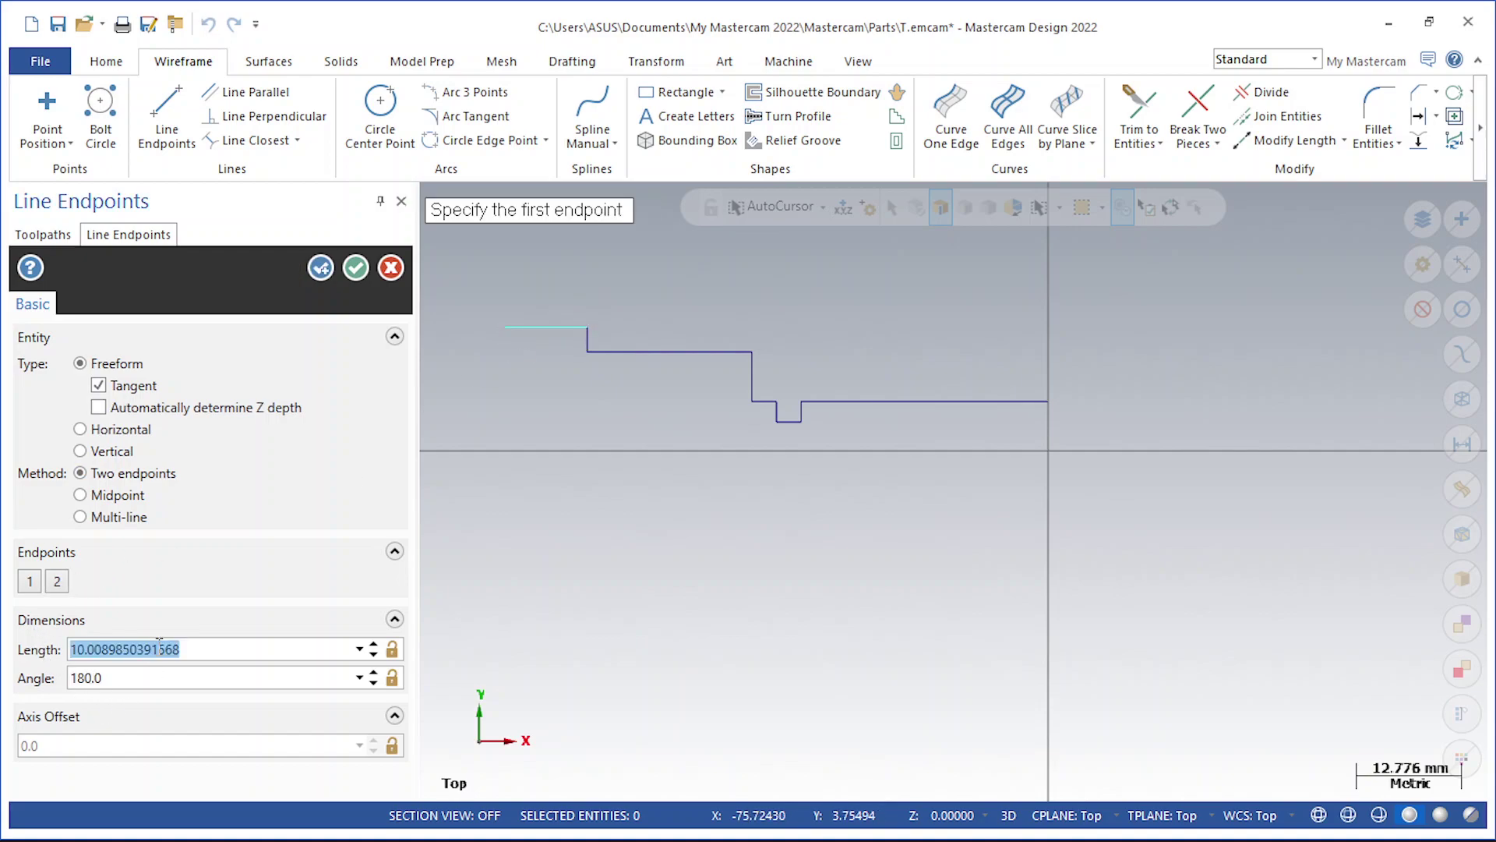
{"action": "type", "text": "5"}
{"action": "key", "text": "Return"}
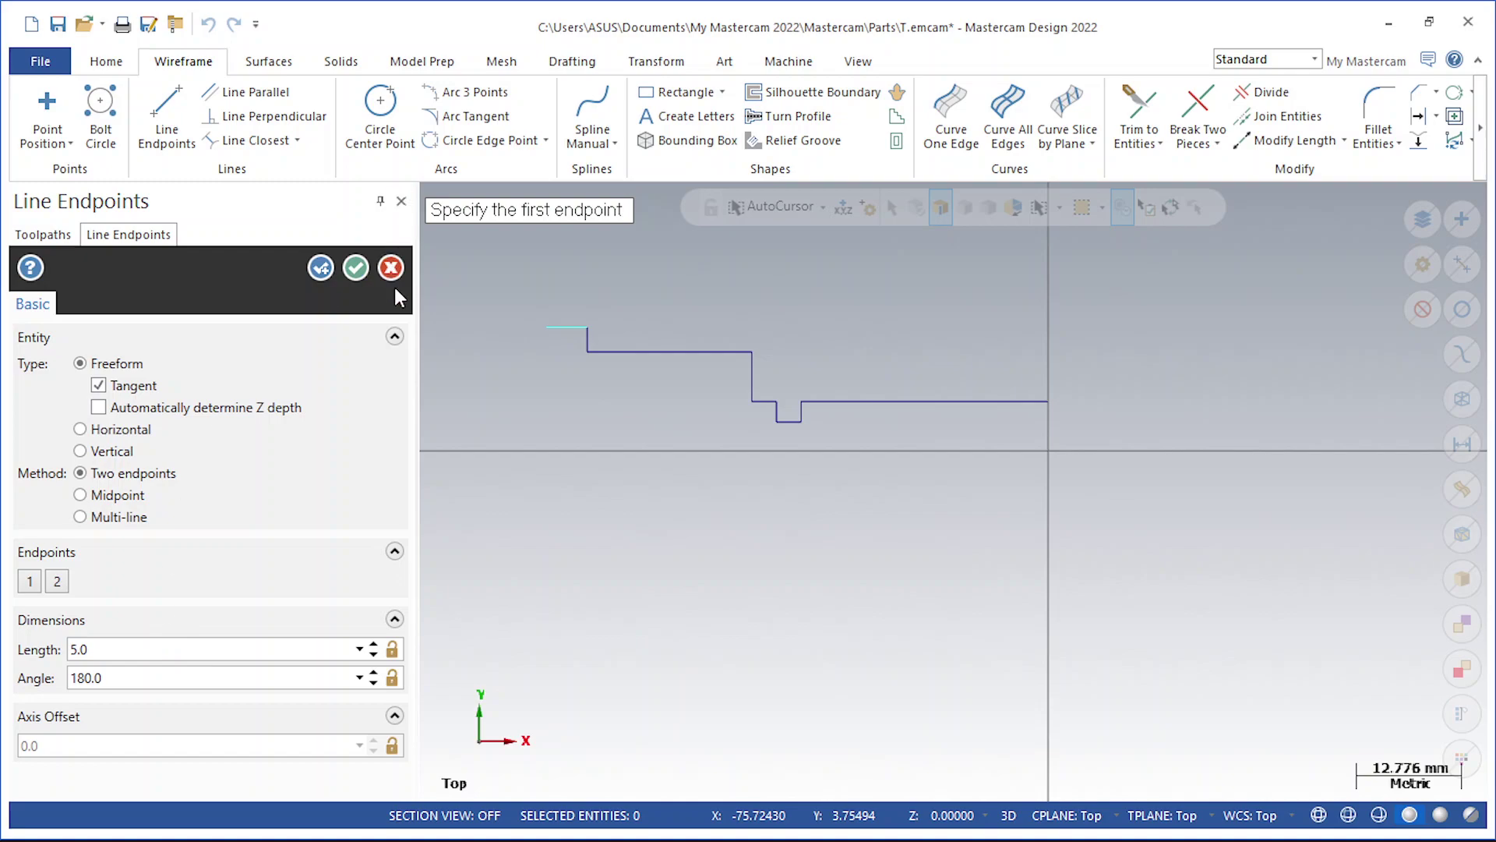
{"action": "left_click", "coordinate": [357, 268]}
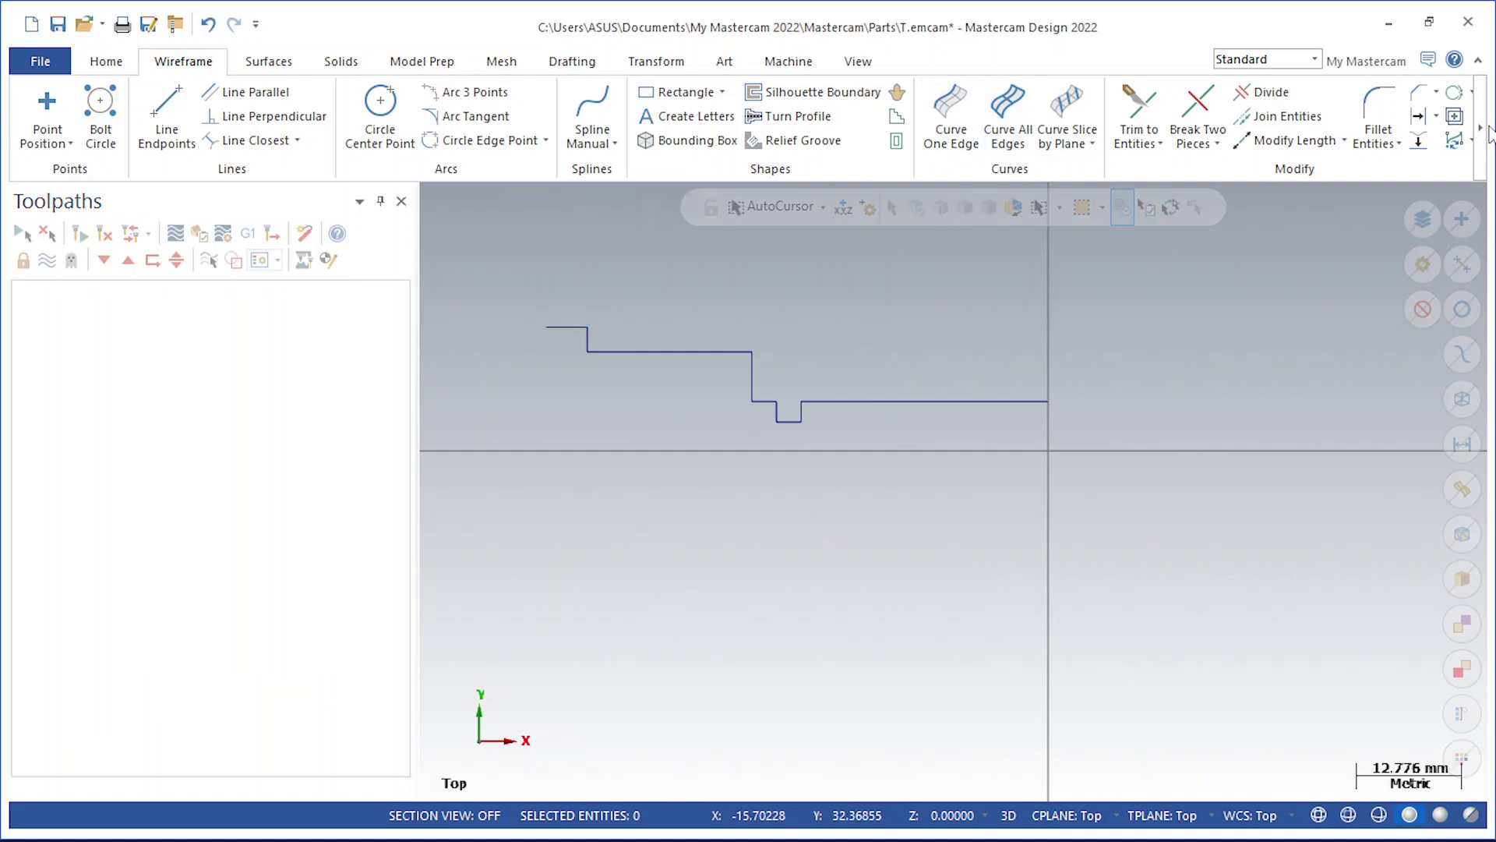
Fillet the corner between the 20 mm horizontal line and the 3 mm vertical step with a 3 mm radius
{"action": "left_click", "coordinate": [1378, 117]}
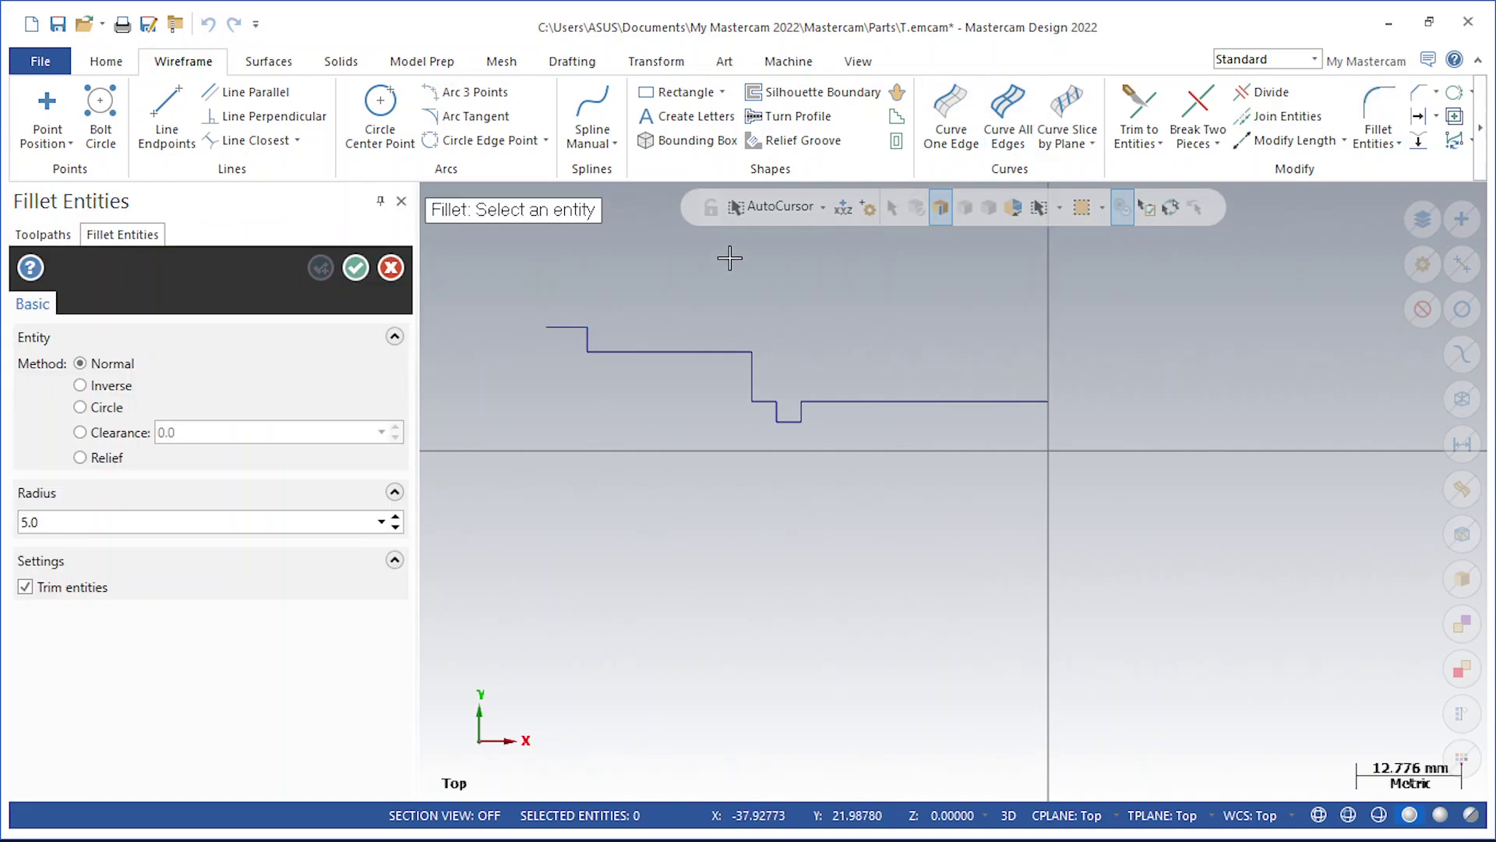
{"action": "type", "text": "3"}
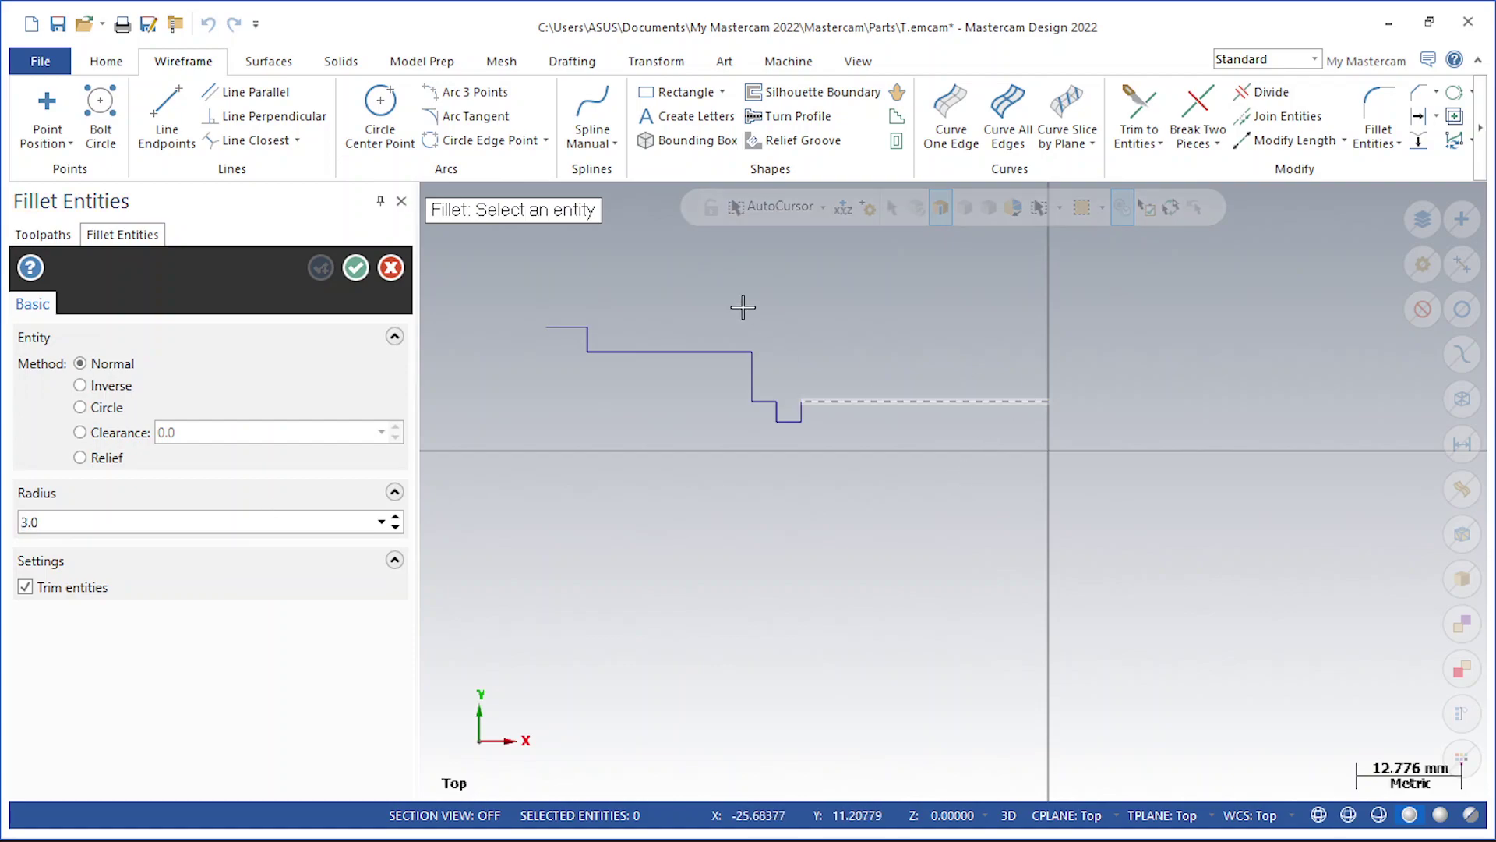
{"action": "left_click", "coordinate": [698, 351]}
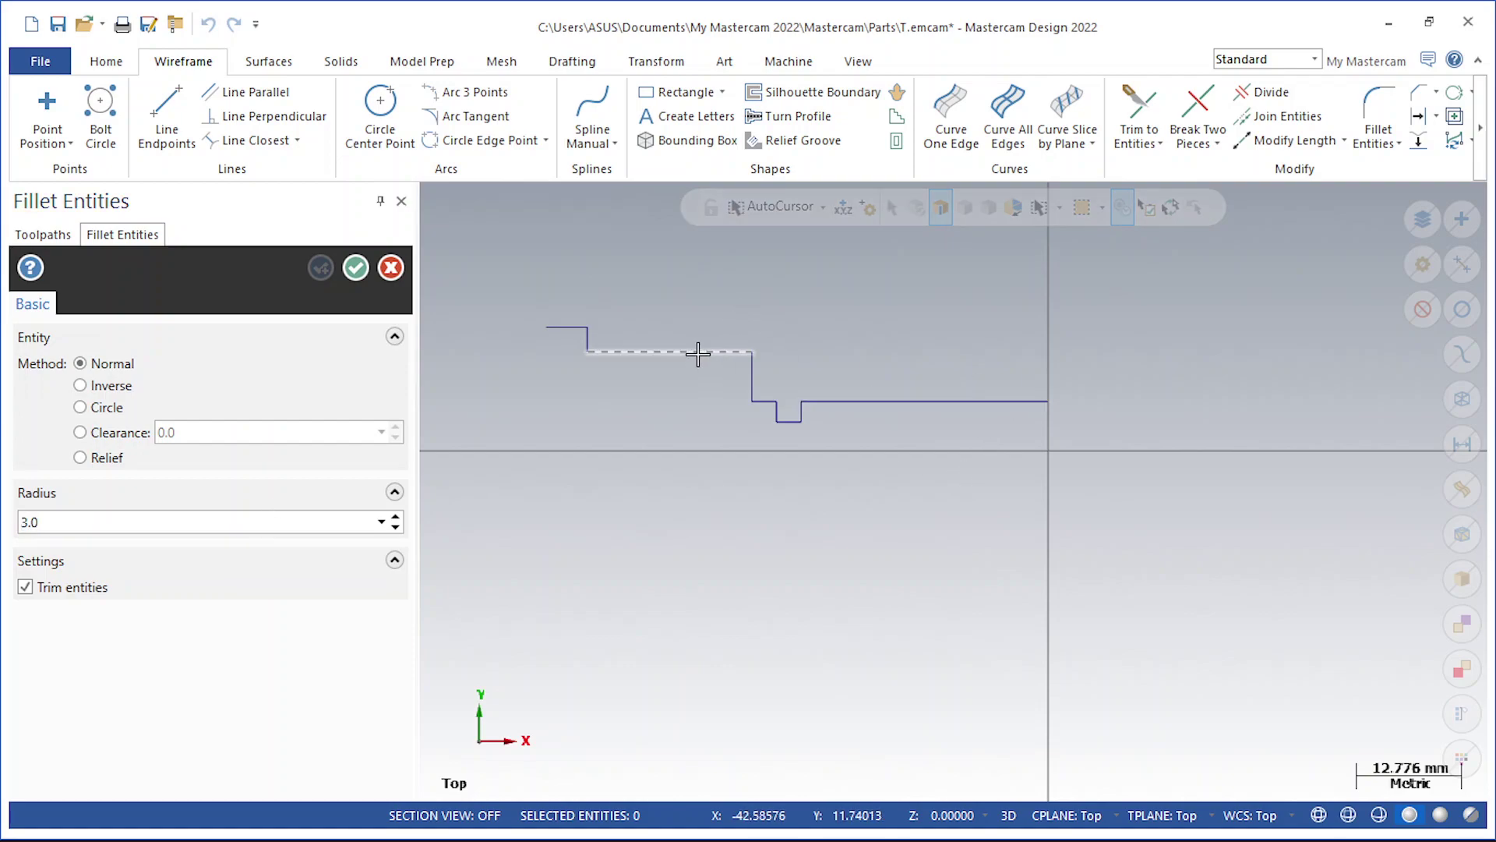
{"action": "left_click", "coordinate": [585, 335]}
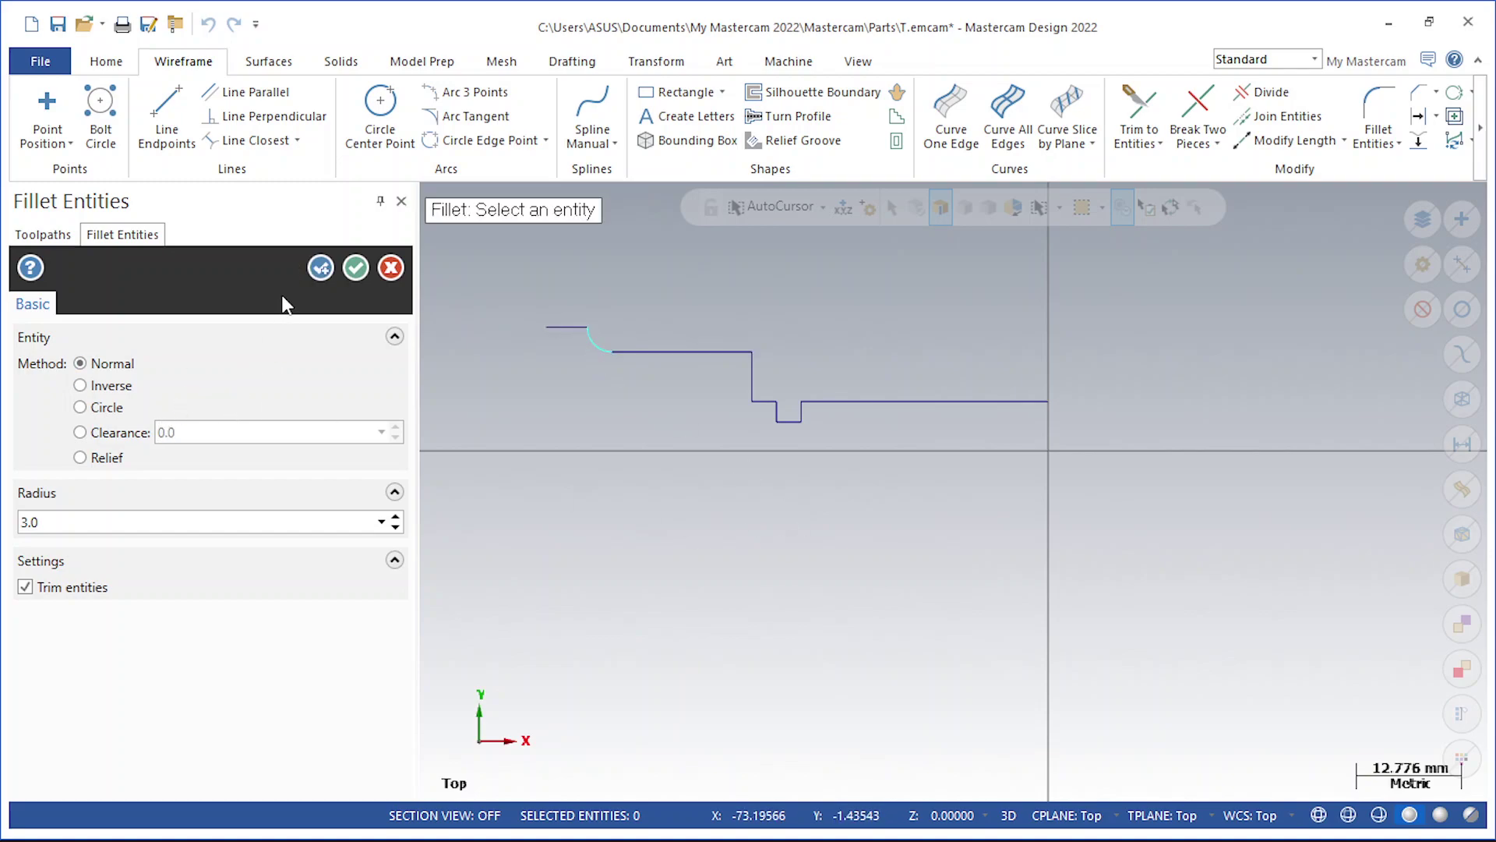
{"action": "left_click", "coordinate": [355, 268]}
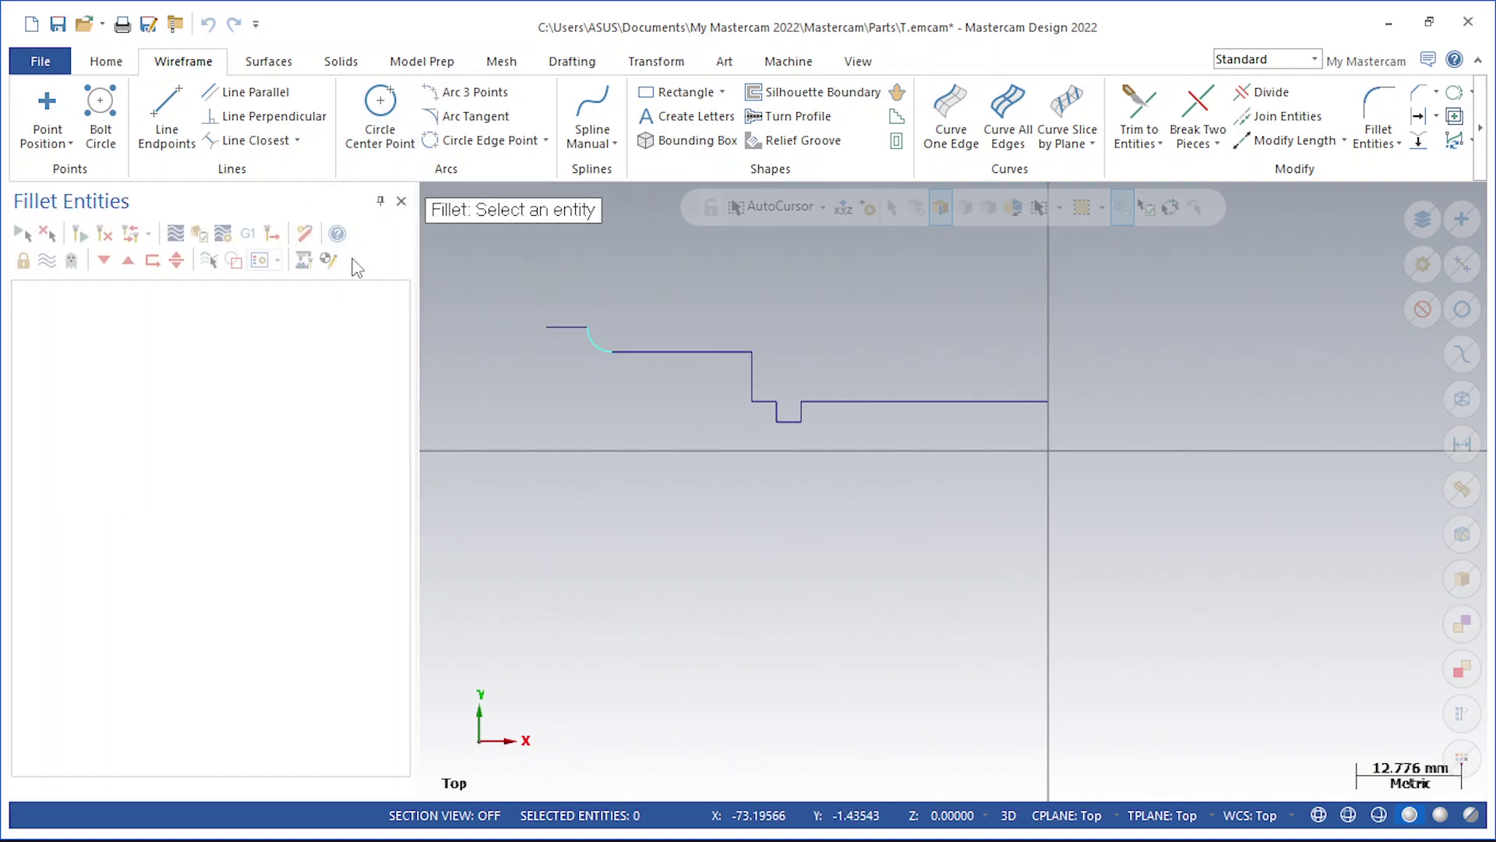
Chamfer the corner between the end face line and the threaded section's horizontal line with a single 1.5 mm distance
{"action": "left_click", "coordinate": [1419, 93]}
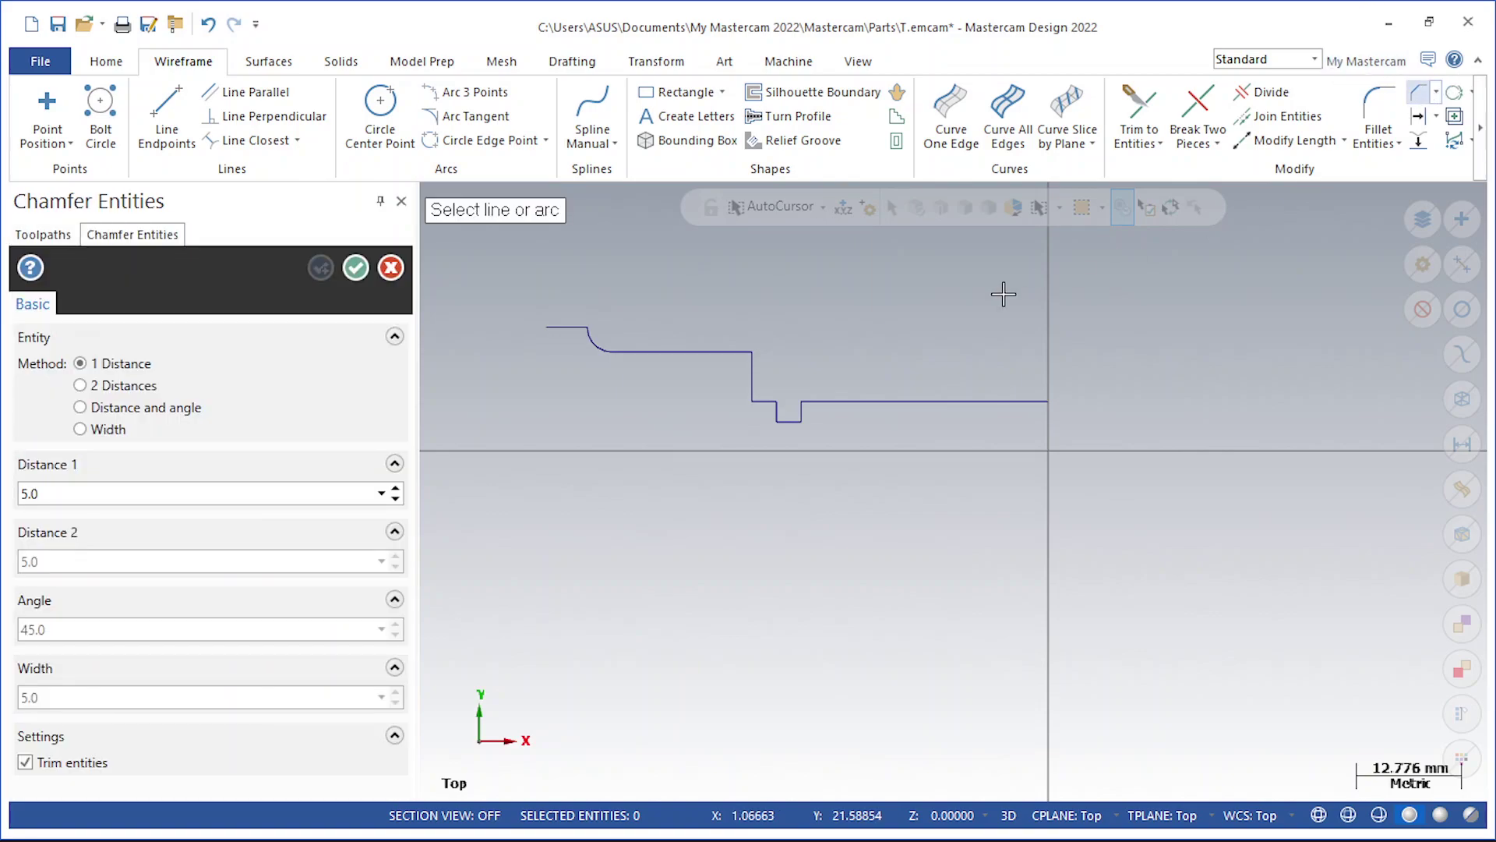
{"action": "left_click", "coordinate": [248, 500]}
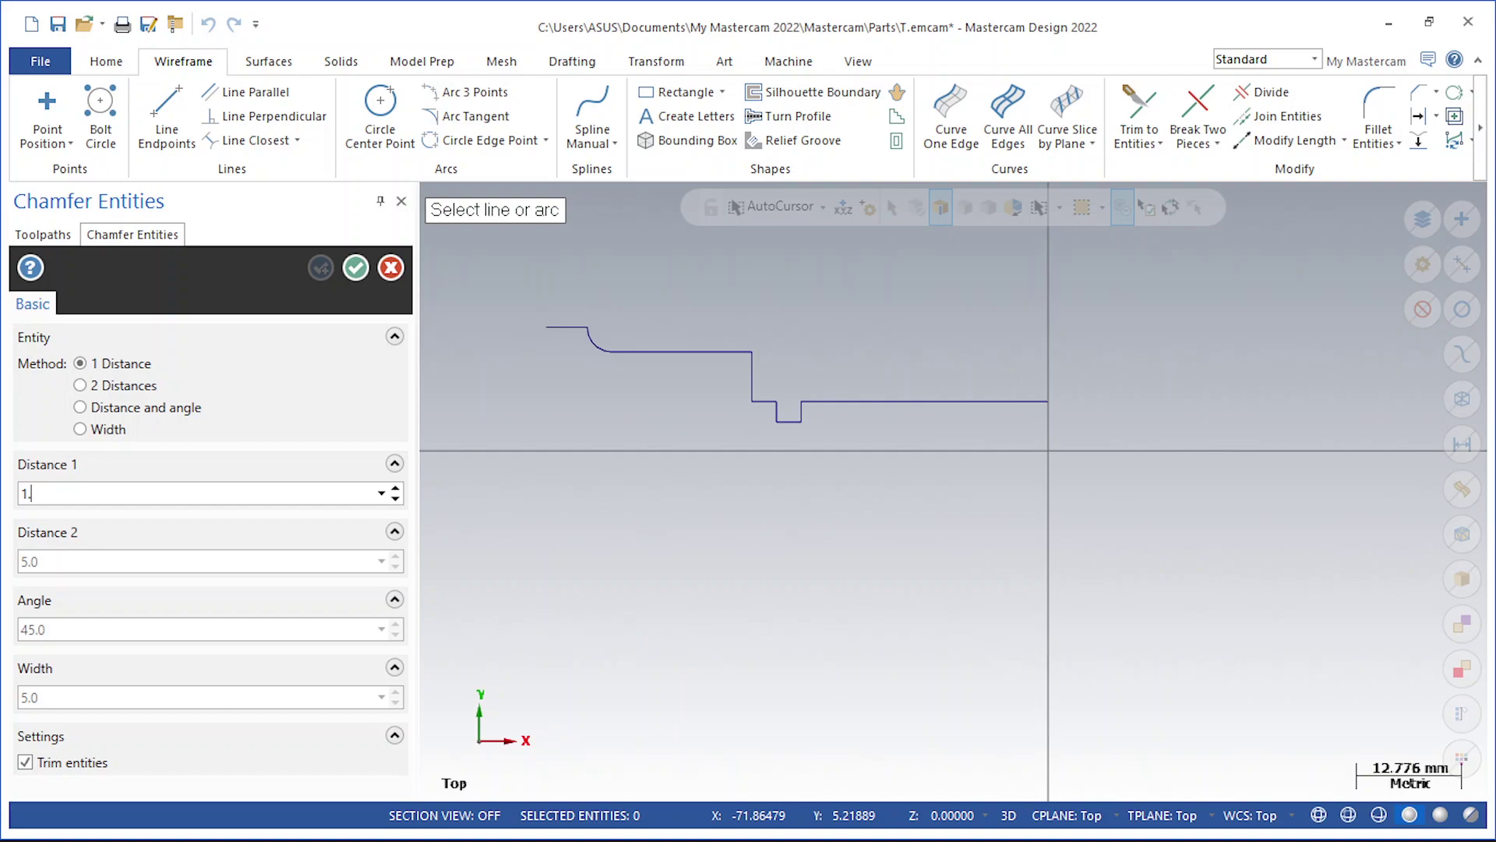
{"action": "left_click", "coordinate": [1049, 420]}
{"action": "left_click", "coordinate": [1039, 403]}
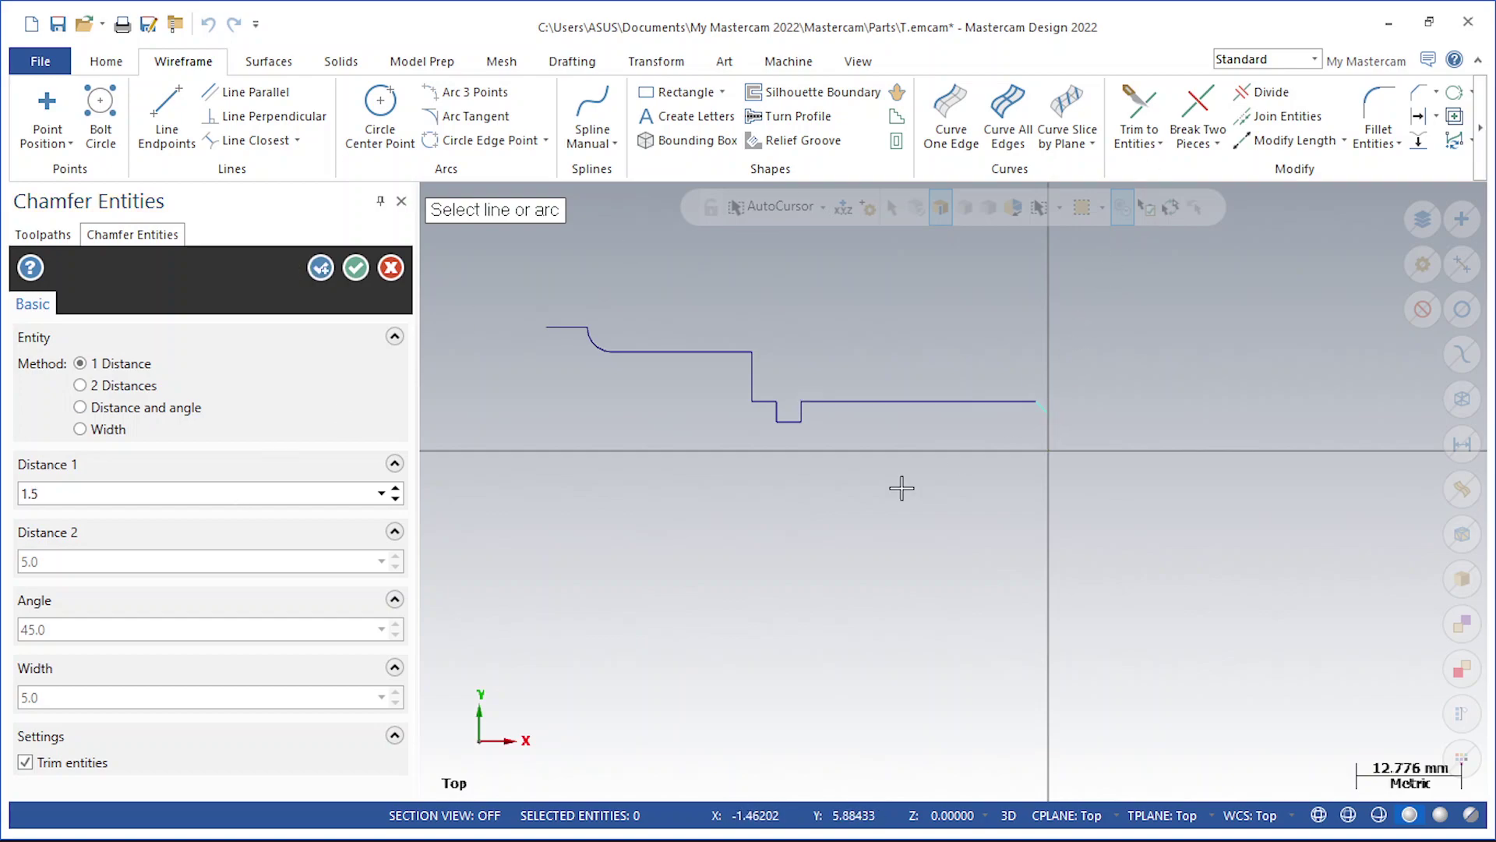
{"action": "left_click", "coordinate": [355, 268]}
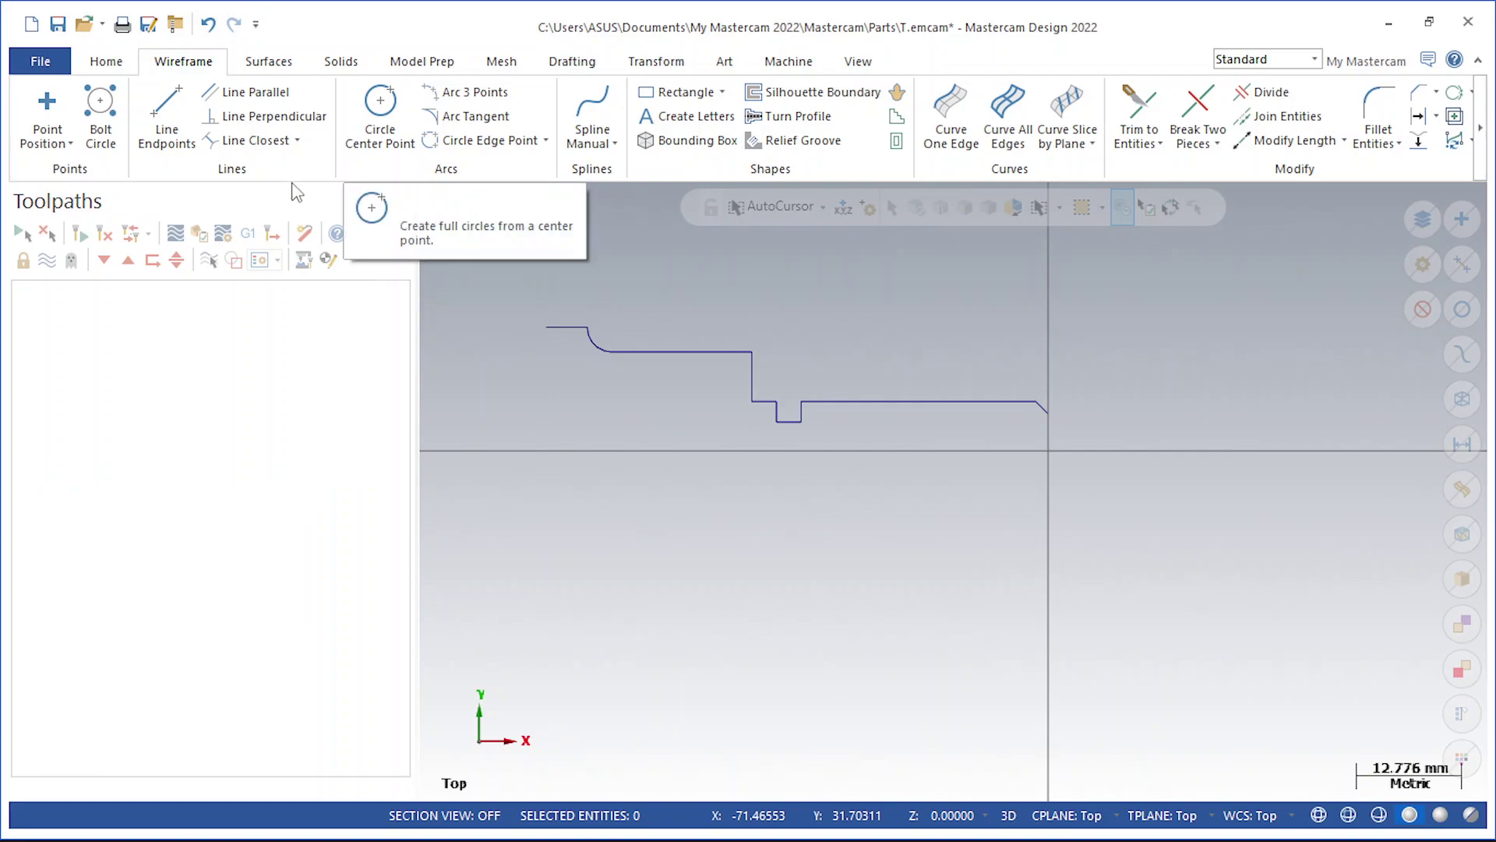
Assign the default lathe machine to the part
{"action": "left_click", "coordinate": [788, 61]}
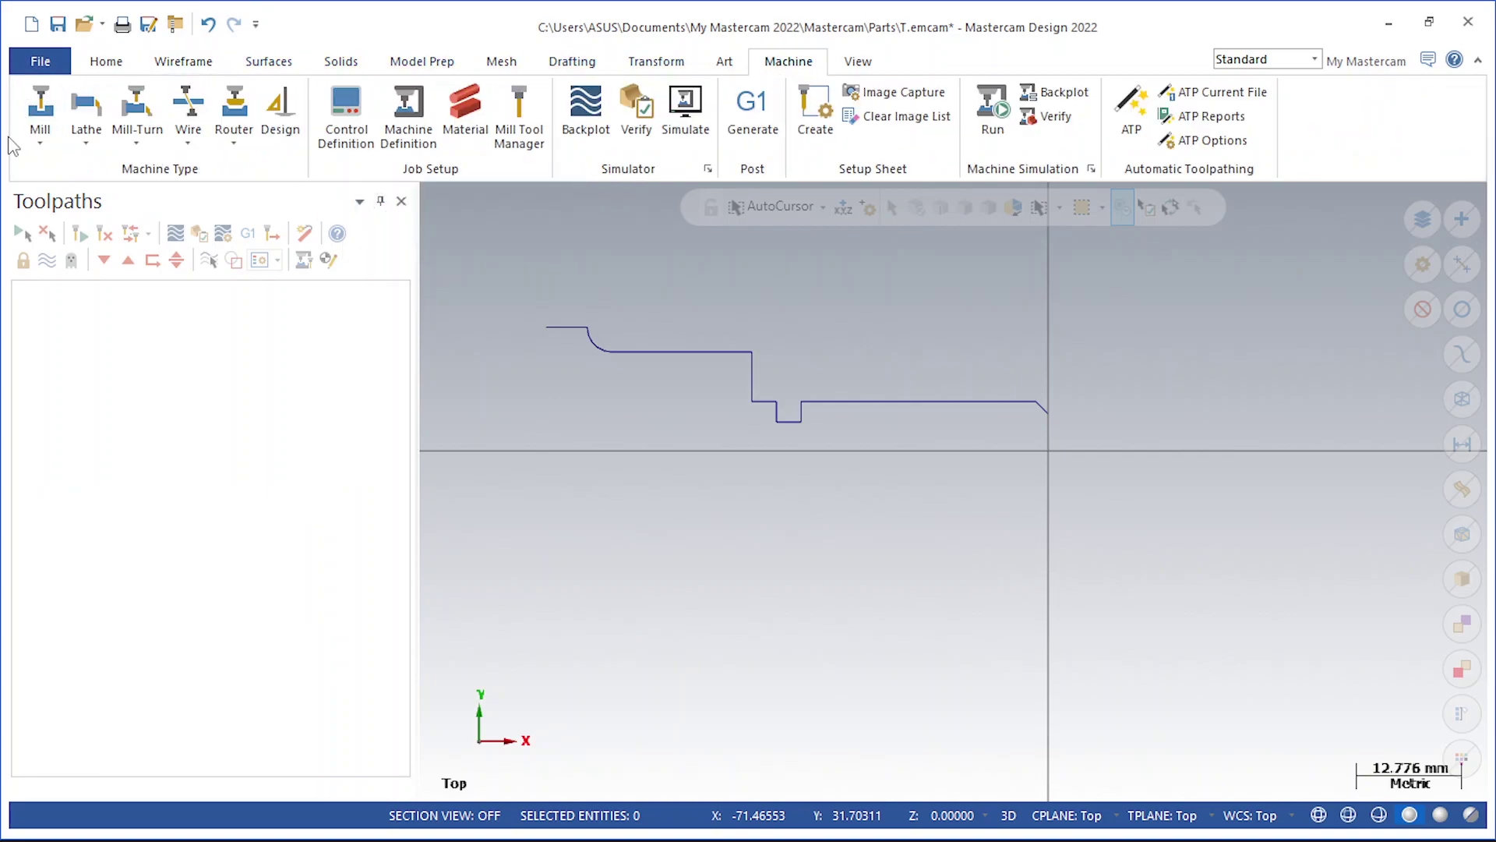
{"action": "left_click", "coordinate": [86, 129]}
{"action": "left_click", "coordinate": [83, 170]}
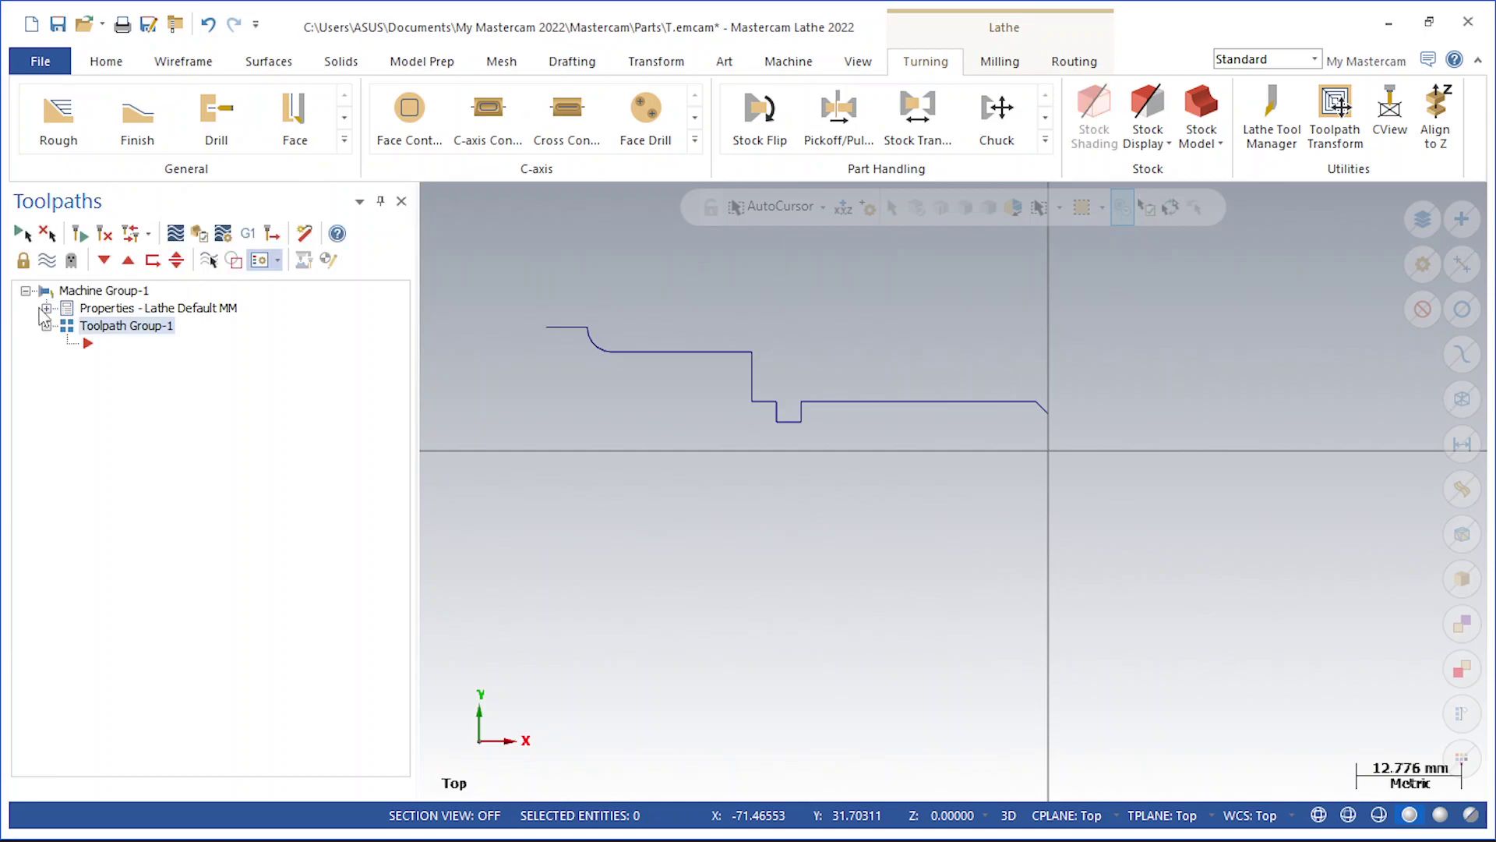
Define the left spindle's cylindrical stock from two points: the origin and the outer far end of the profile's head line
{"action": "left_click", "coordinate": [47, 308]}
{"action": "left_click", "coordinate": [113, 360]}
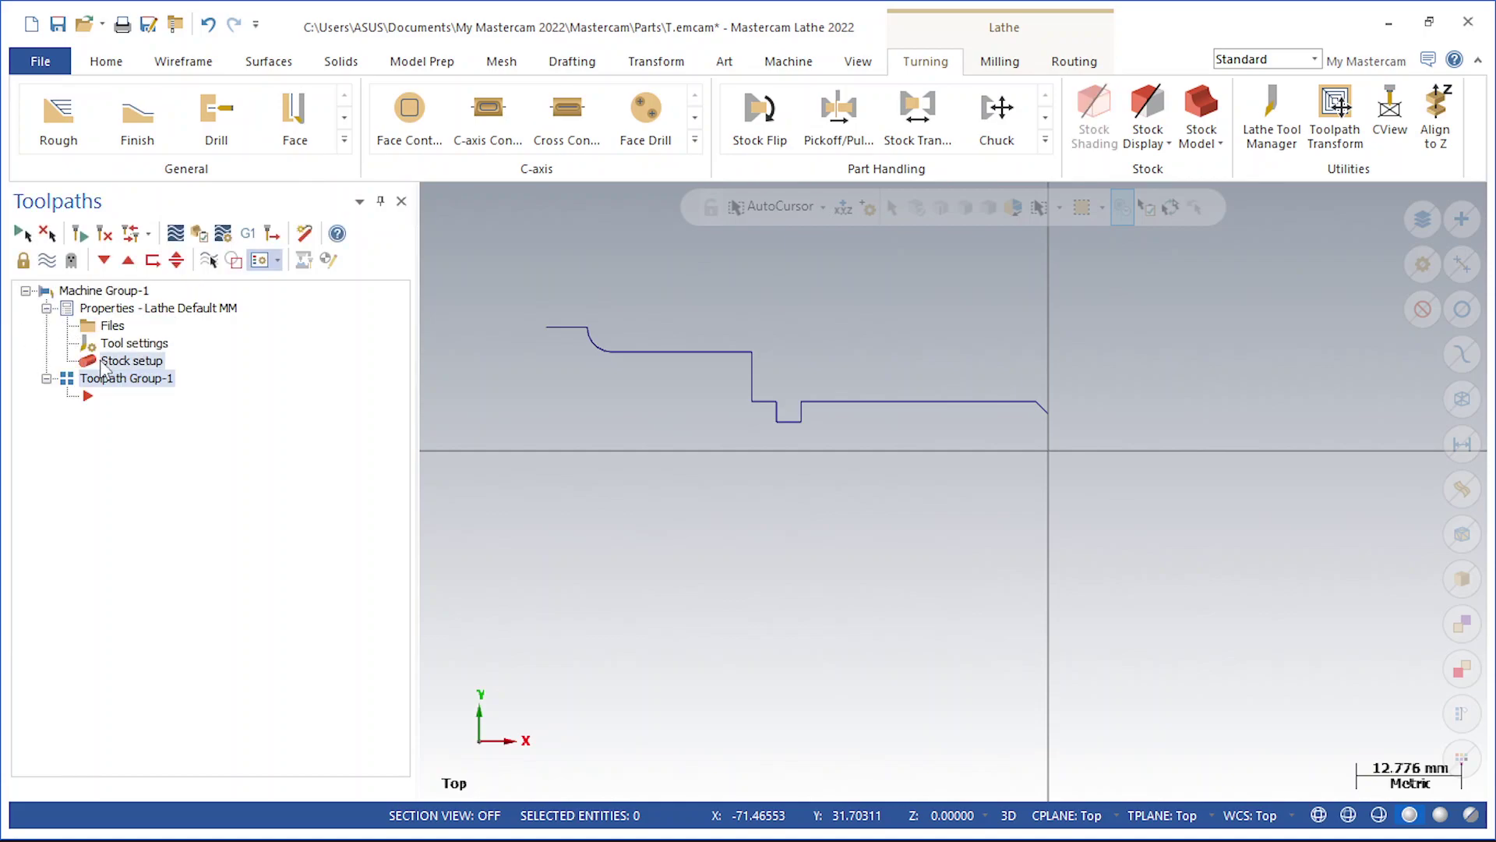
{"action": "left_click", "coordinate": [517, 209]}
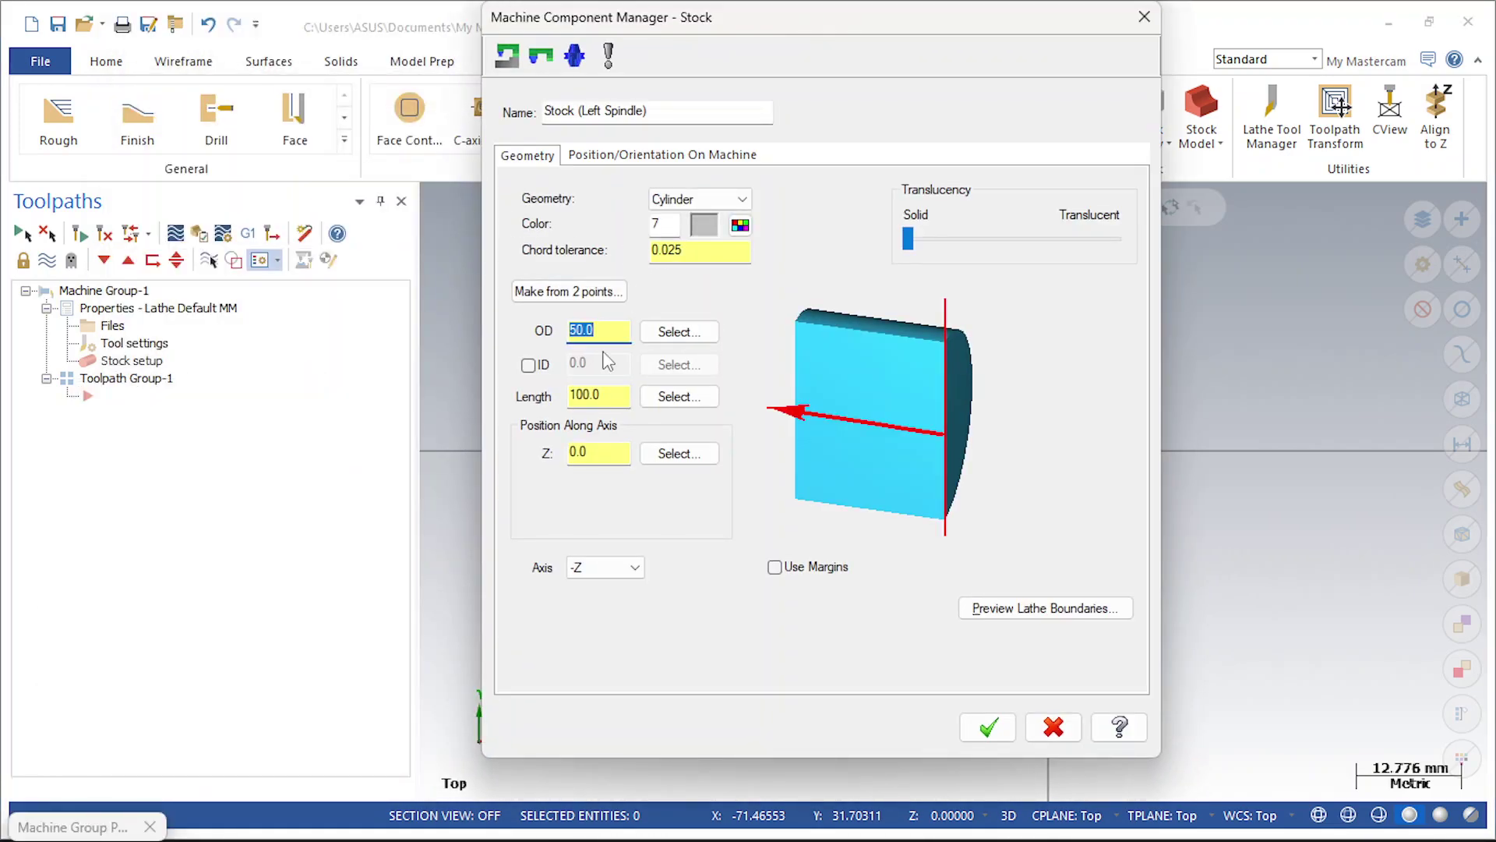
{"action": "left_click", "coordinate": [587, 294]}
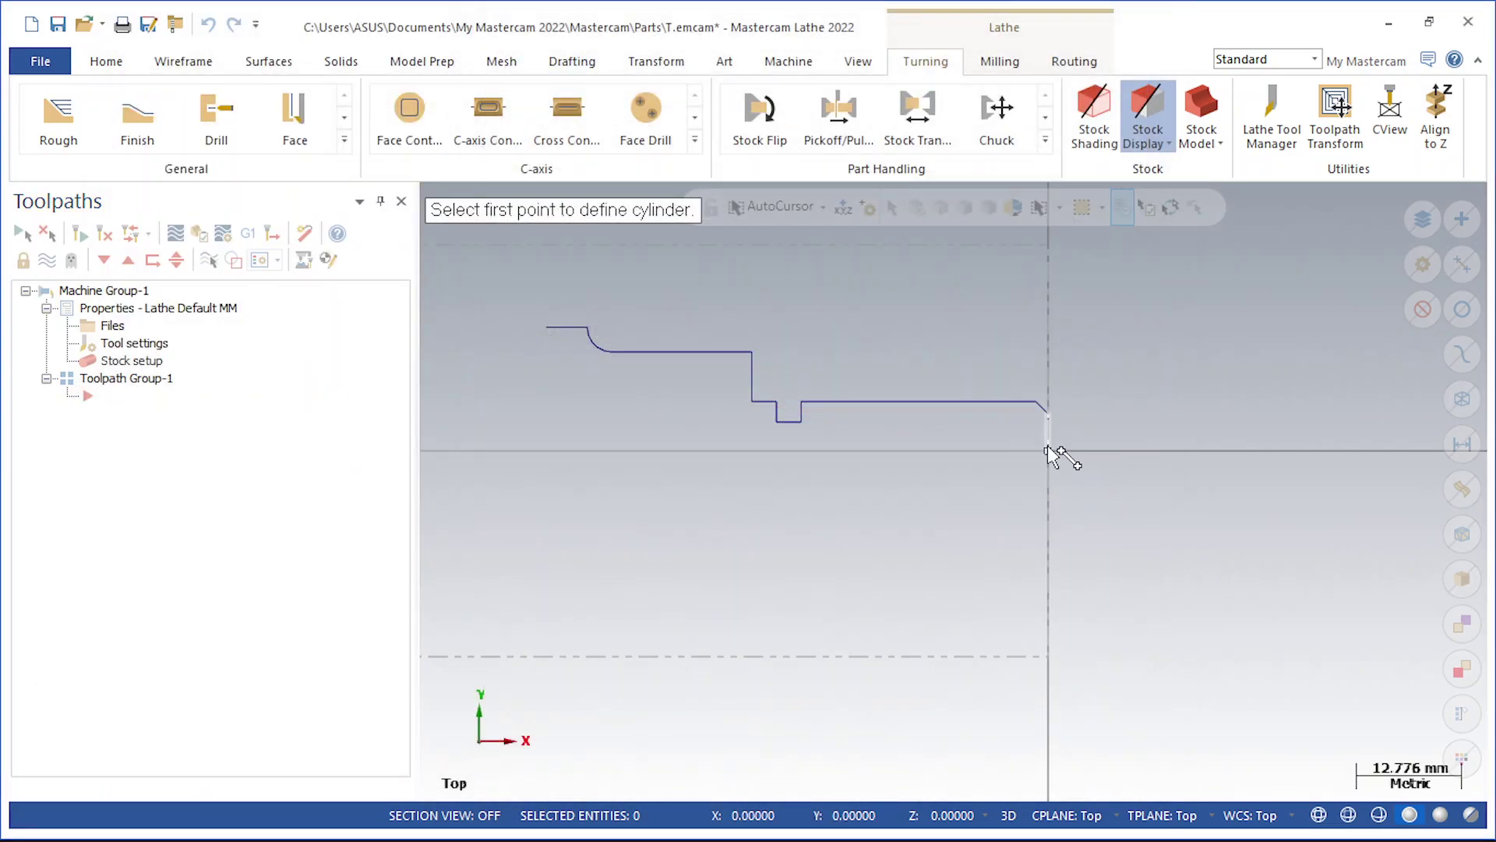
{"action": "left_click", "coordinate": [1048, 451]}
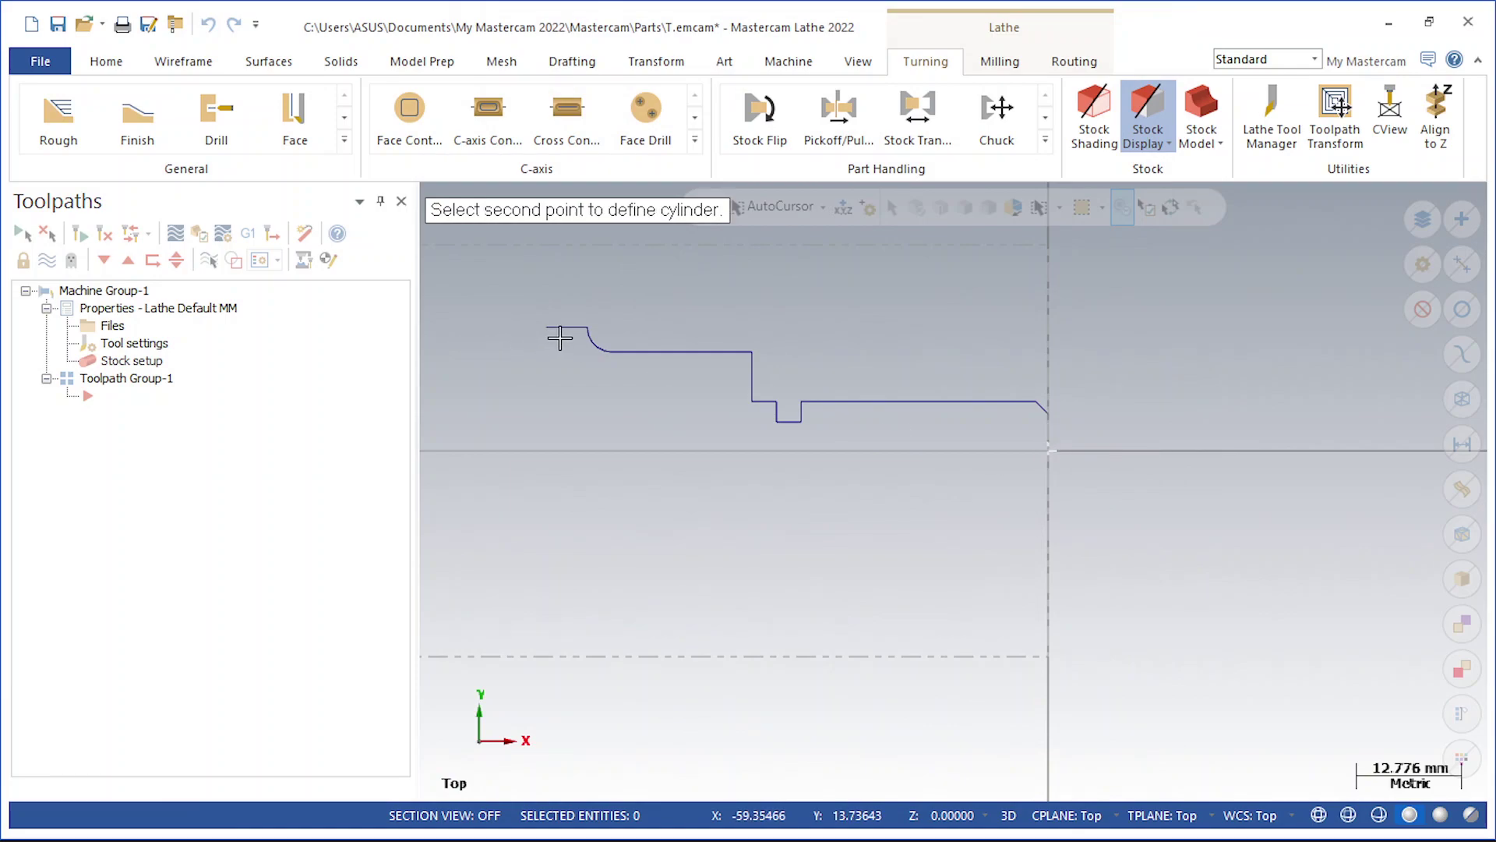
{"action": "left_click", "coordinate": [544, 324]}
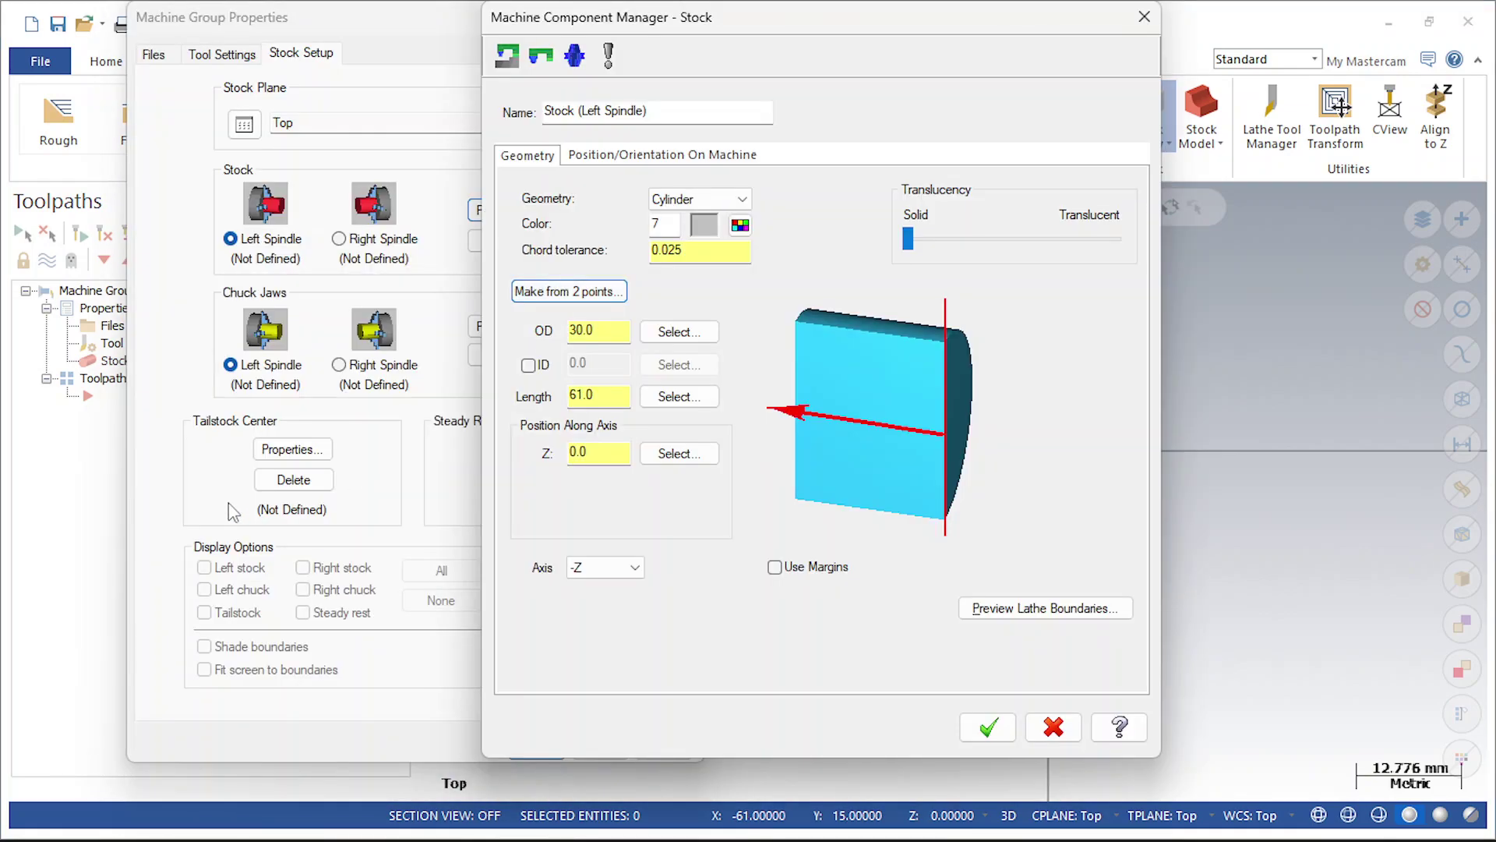
Enable stock margins with OD margin 3, right margin 2 and left margin 20, and accept the stock definition
{"action": "left_click", "coordinate": [774, 567]}
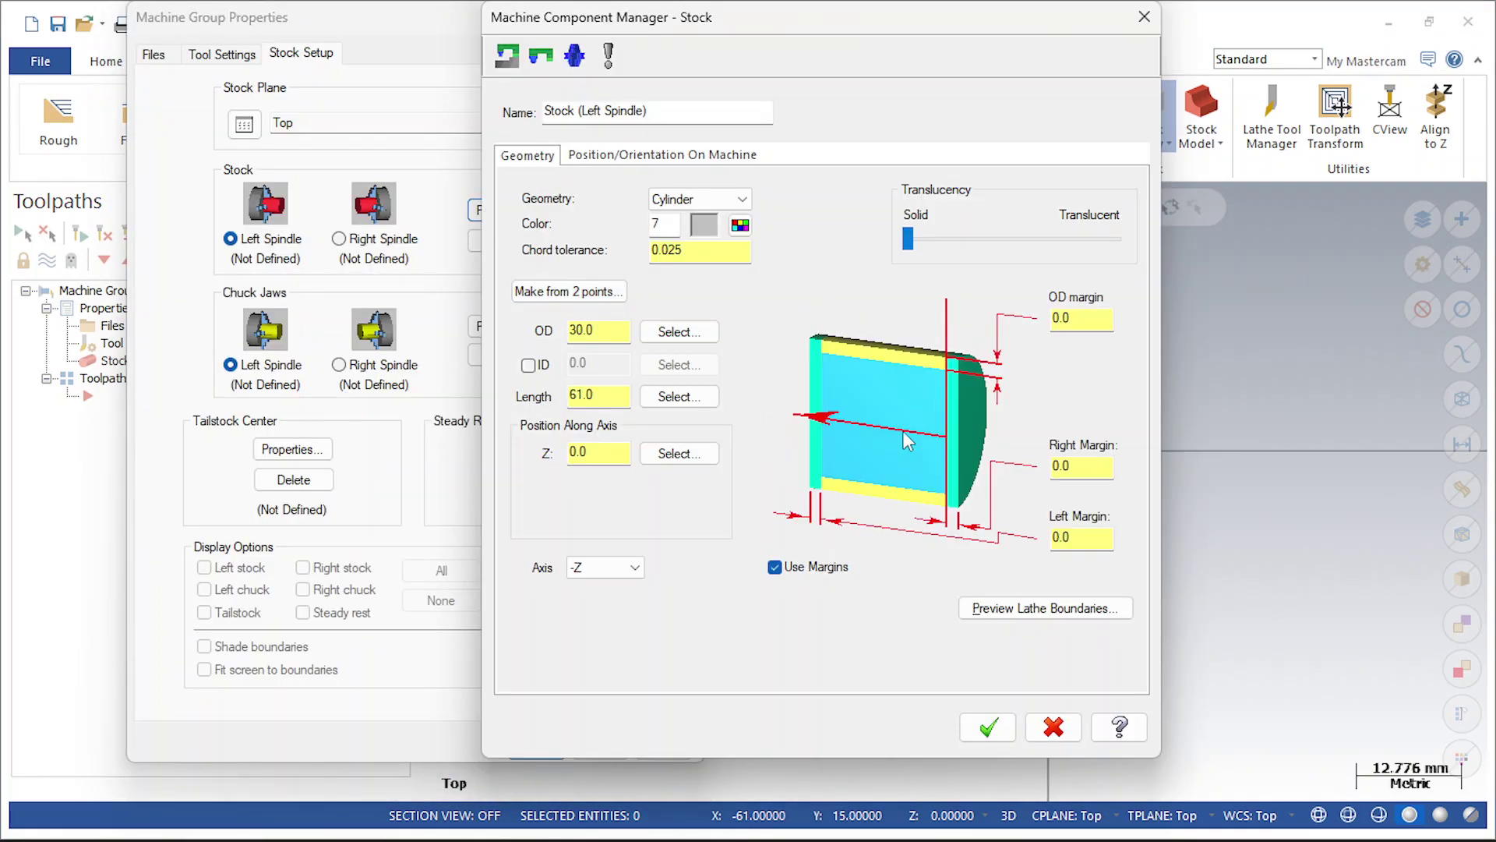
{"action": "left_click_drag", "start_coordinate": [1075, 320], "coordinate": [1025, 320]}
{"action": "type", "text": "3"}
{"action": "left_click_drag", "start_coordinate": [1094, 470], "coordinate": [1010, 481]}
{"action": "type", "text": "2"}
{"action": "double_click", "coordinate": [1085, 537]}
{"action": "type", "text": "20"}
{"action": "key", "text": "Return"}
{"action": "left_click", "coordinate": [988, 727]}
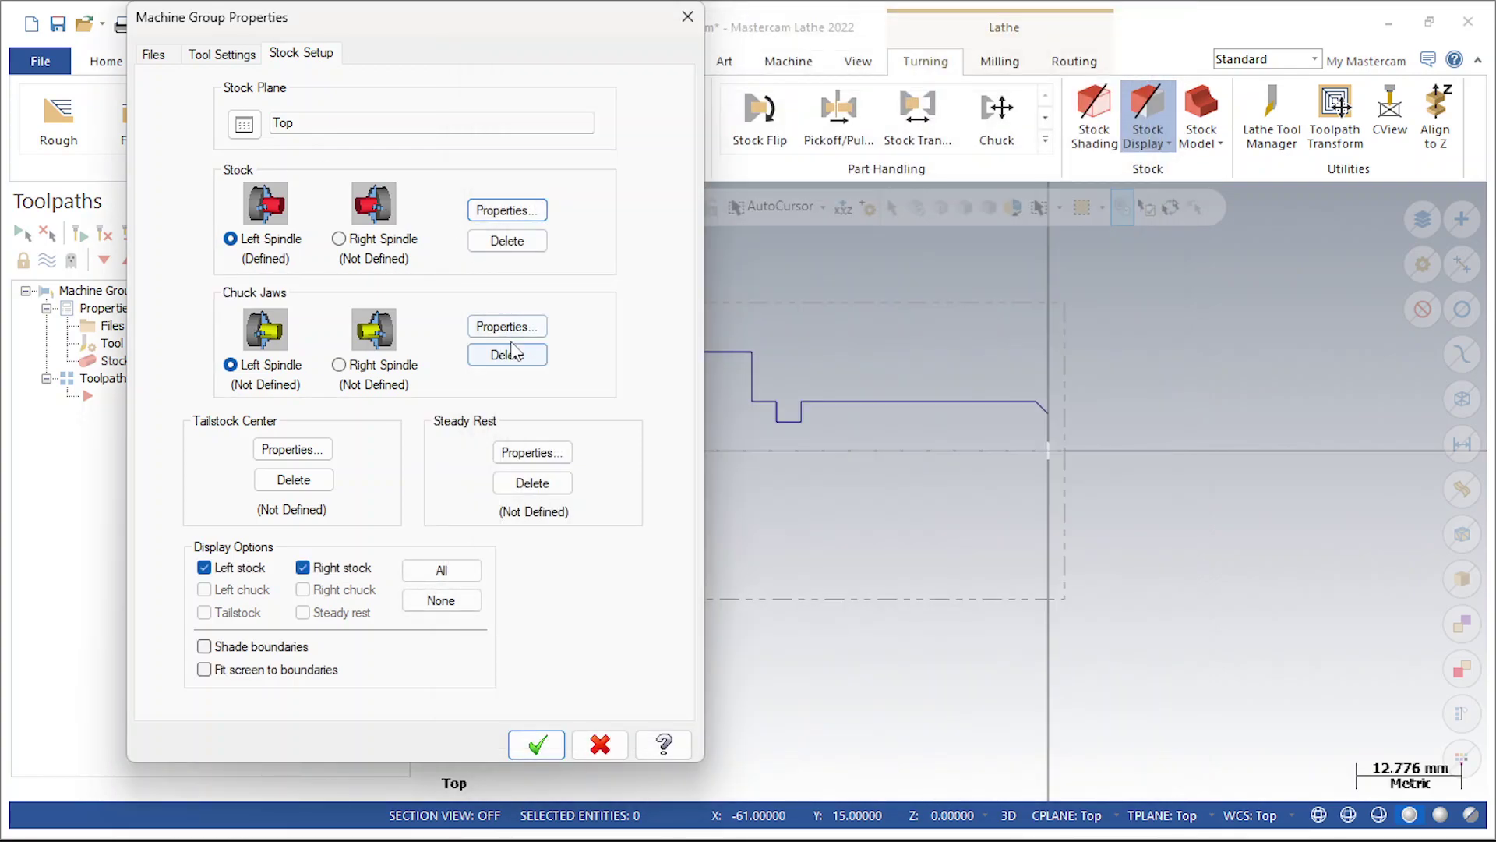
Define the left spindle's chuck jaws, positioned from stock with a grip length of 10
{"action": "left_click", "coordinate": [507, 326]}
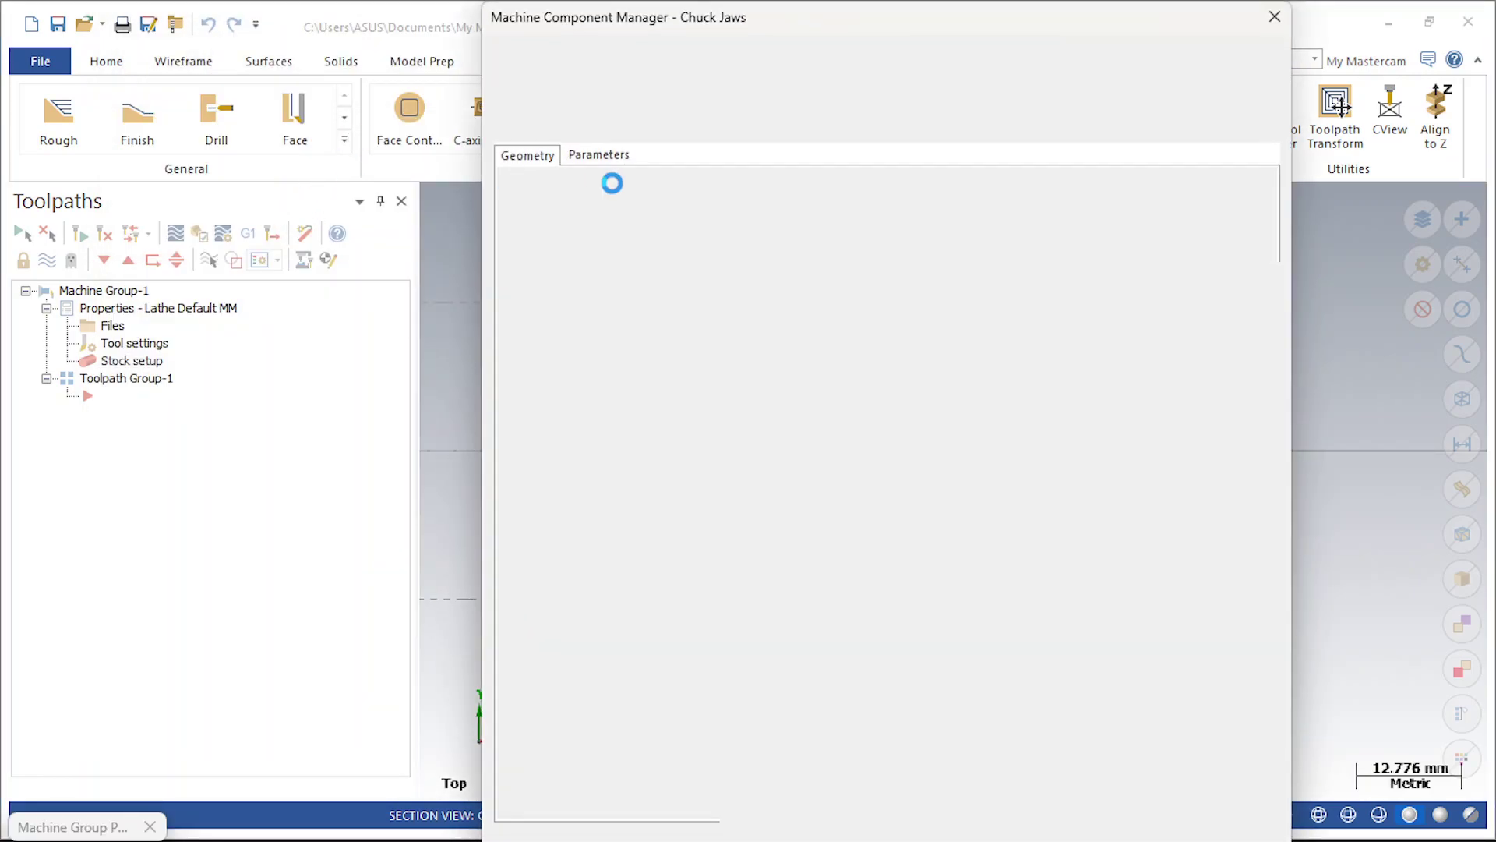
{"action": "left_click", "coordinate": [615, 154]}
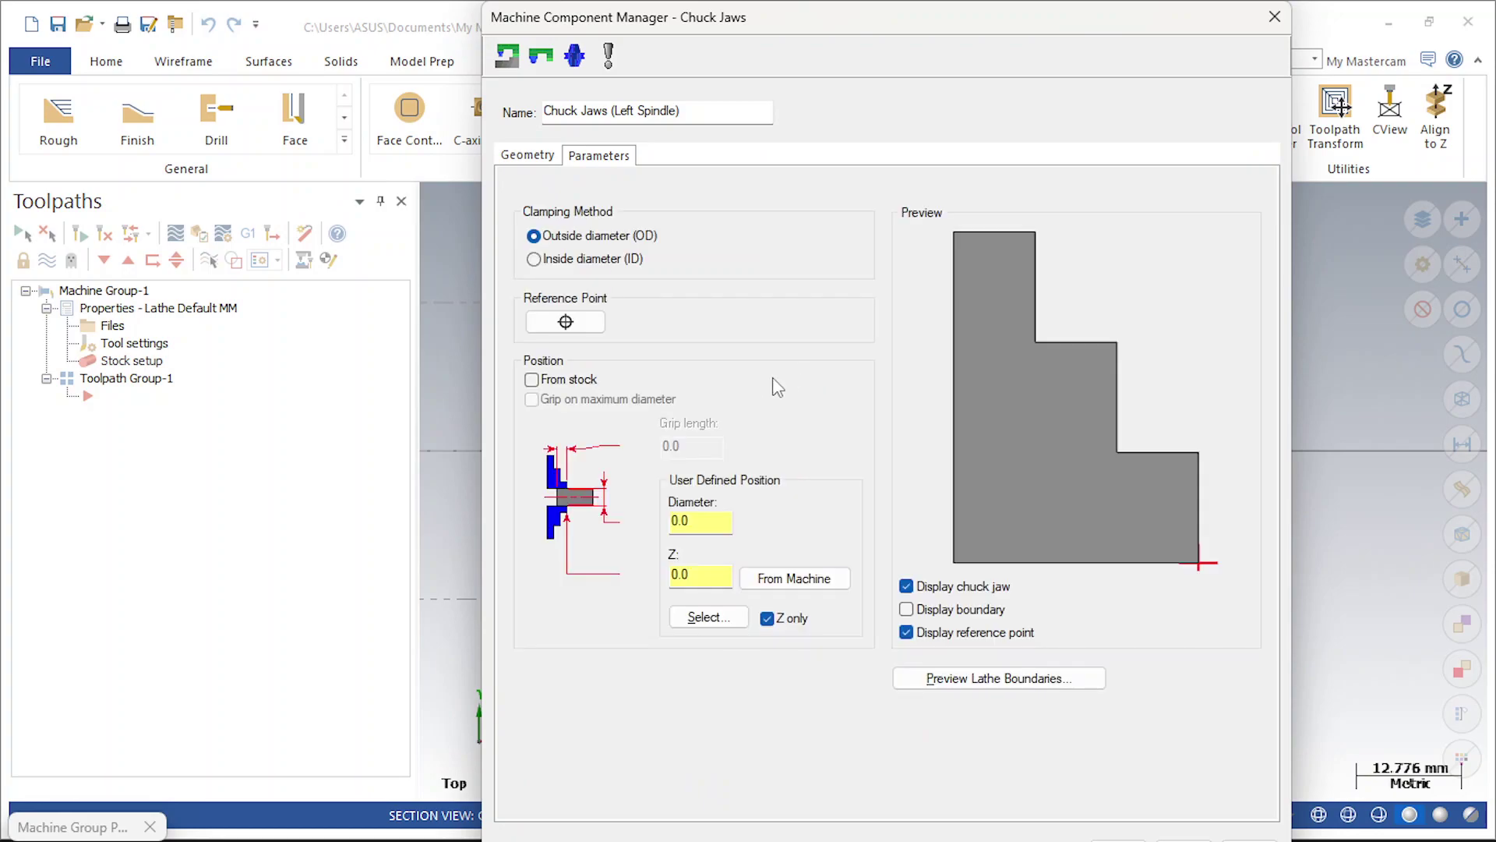
{"action": "left_click", "coordinate": [549, 384]}
{"action": "left_click", "coordinate": [691, 448]}
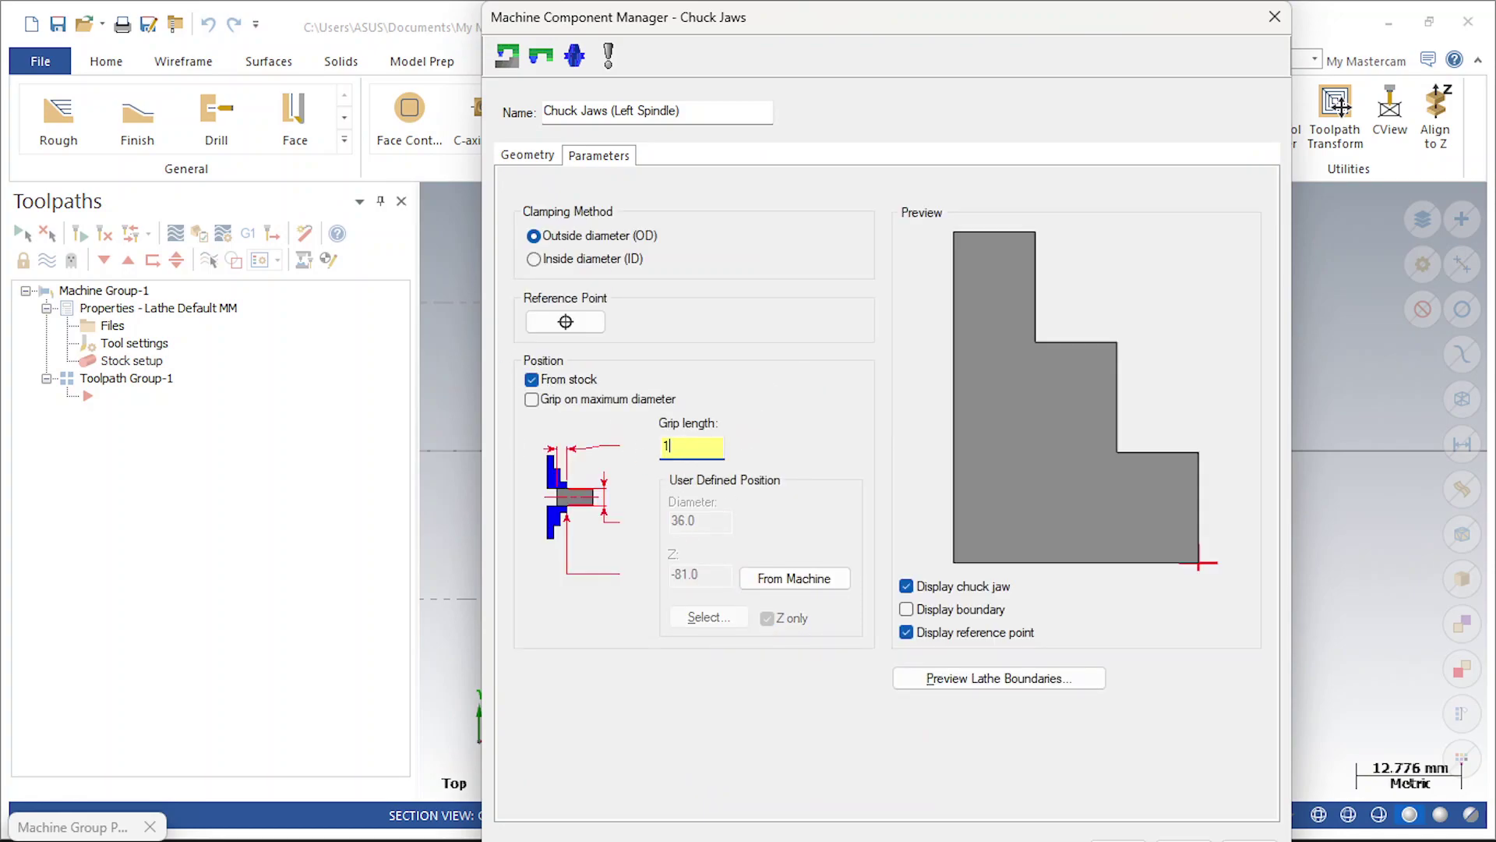
{"action": "key", "text": "Return"}
{"action": "mouse_move", "coordinate": [1004, 23]}
{"action": "left_mouse_down"}
{"action": "mouse_move", "coordinate": [1004, 10]}
{"action": "mouse_move", "coordinate": [1004, 24]}
{"action": "left_mouse_up"}
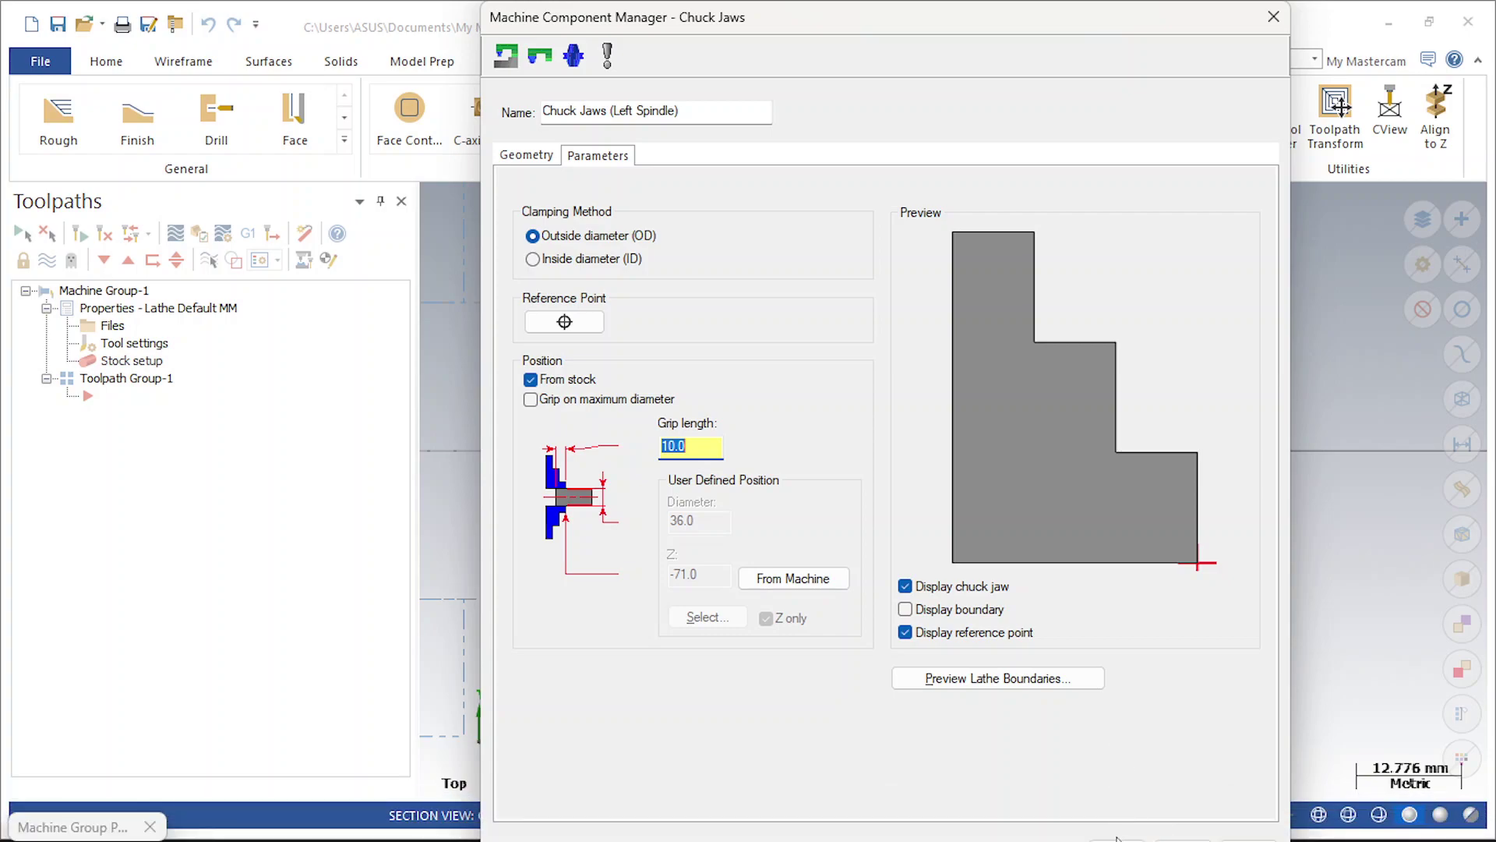
{"action": "left_click", "coordinate": [1117, 840]}
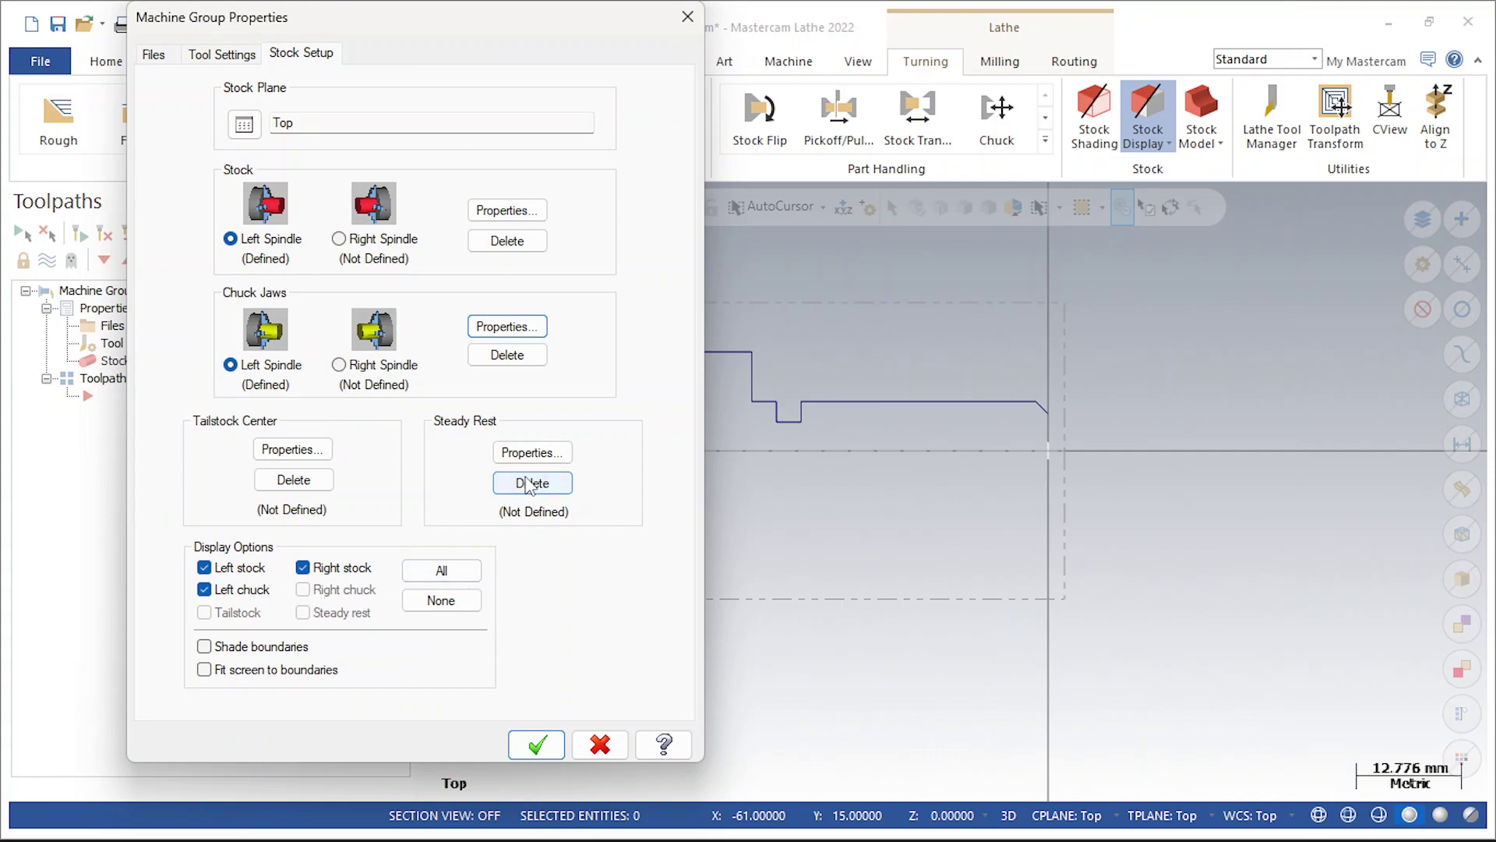
Set the stock material to STEEL mm - 4140 - 400 BHN from the lathe library
{"action": "left_click", "coordinate": [220, 56]}
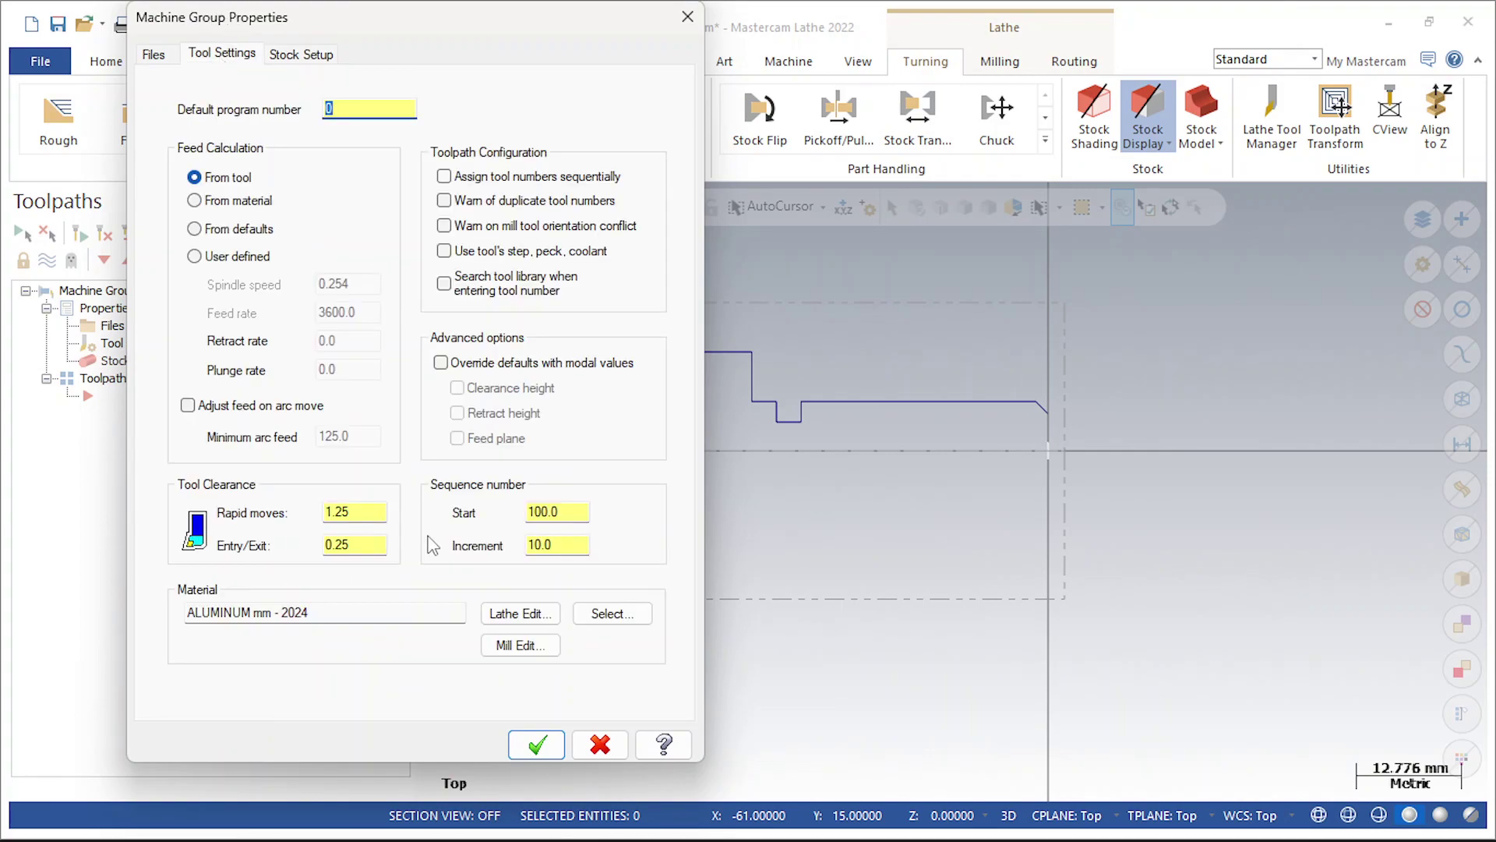
{"action": "left_click", "coordinate": [611, 613]}
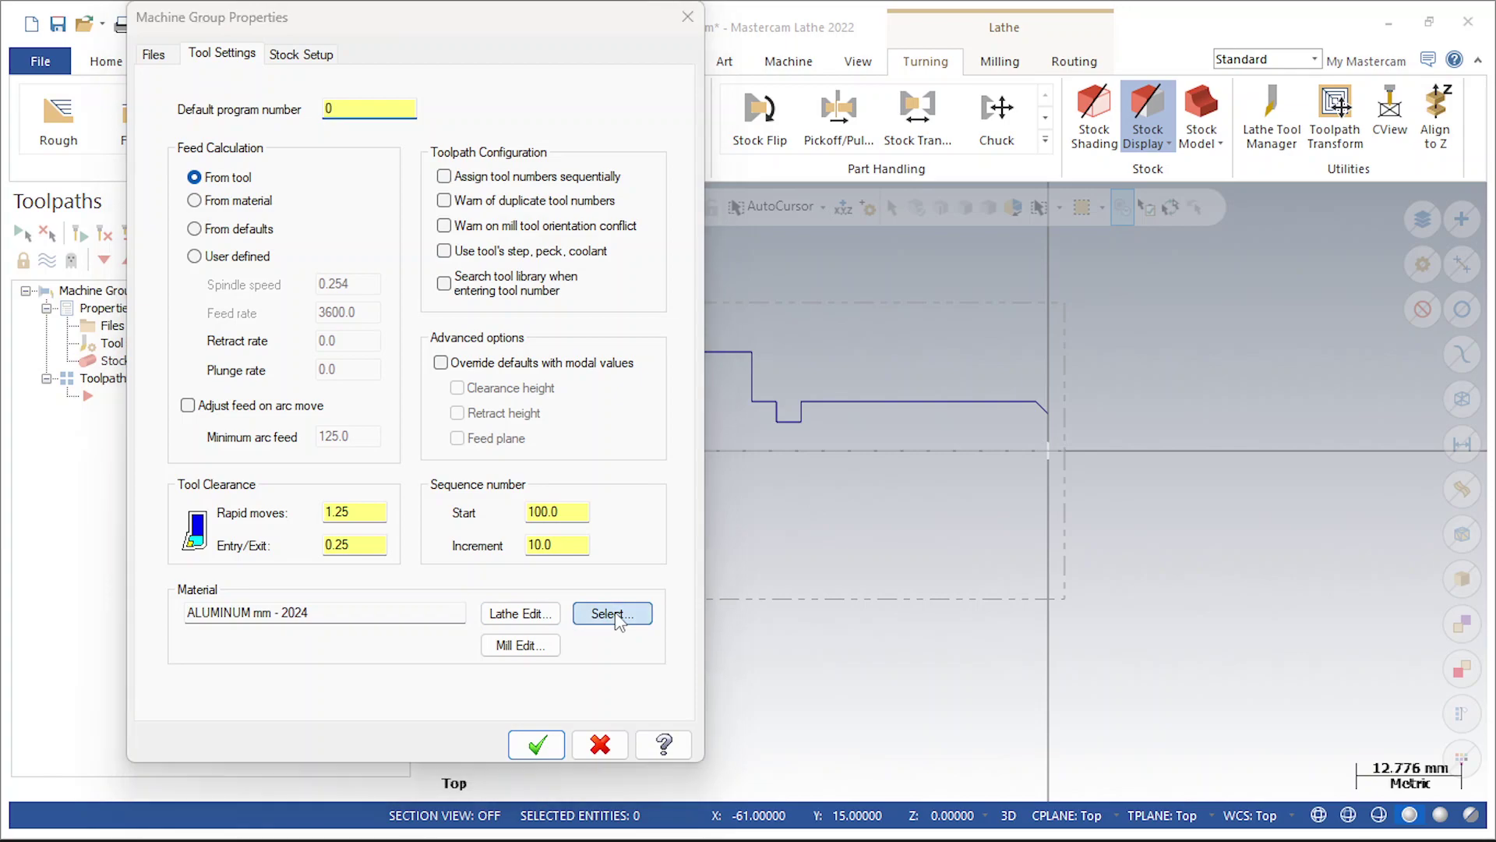
{"action": "left_click", "coordinate": [170, 647]}
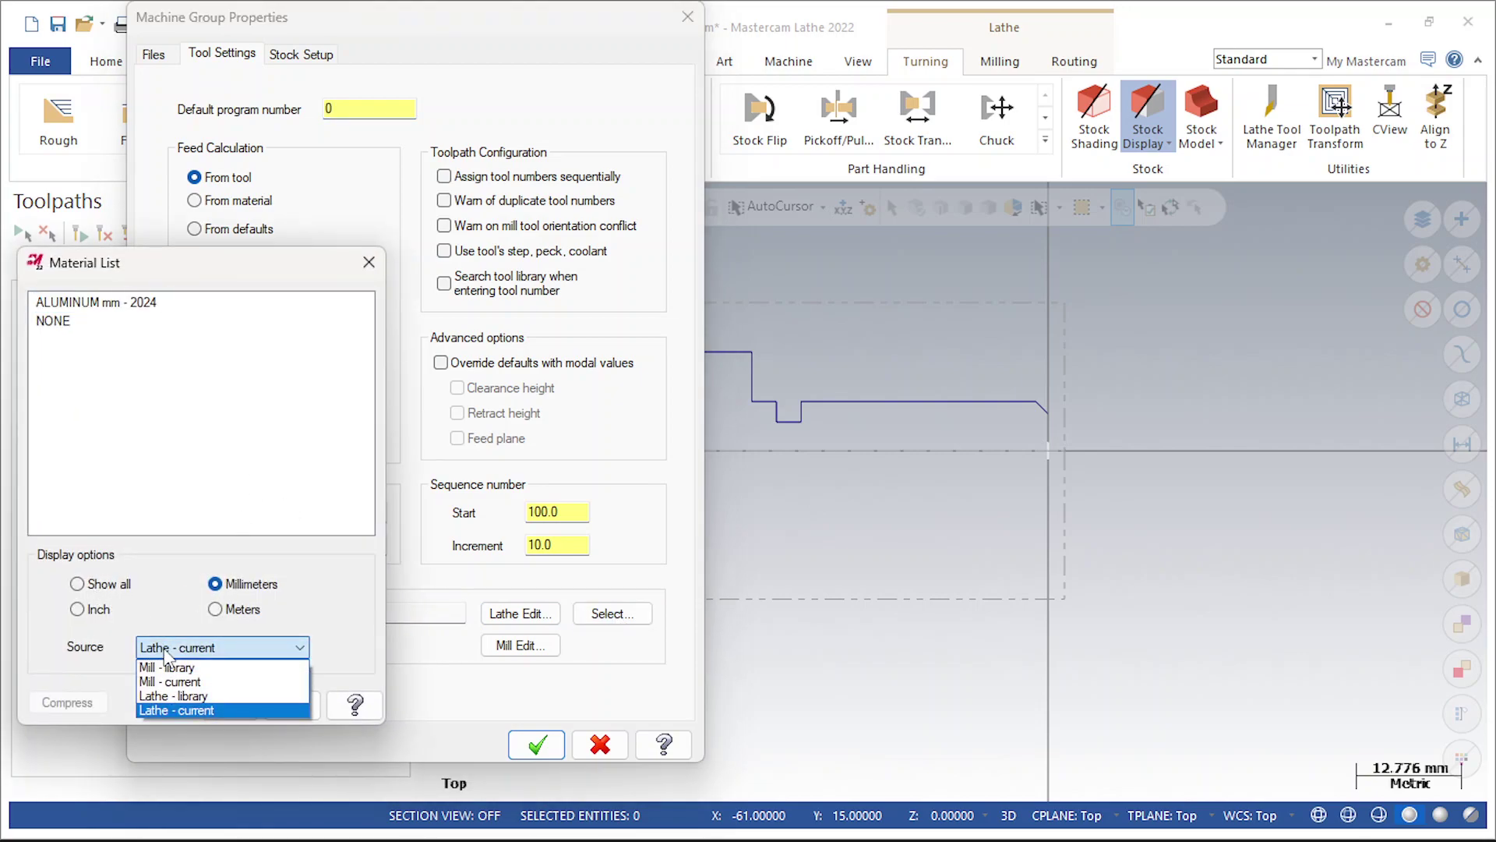
{"action": "left_click", "coordinate": [173, 694]}
{"action": "scroll", "coordinate": [92, 380], "scroll_direction": "down", "scroll_amount": 5}
{"action": "scroll", "coordinate": [94, 382], "scroll_direction": "up", "scroll_amount": 2}
{"action": "scroll", "coordinate": [94, 382], "scroll_direction": "down", "scroll_amount": 2}
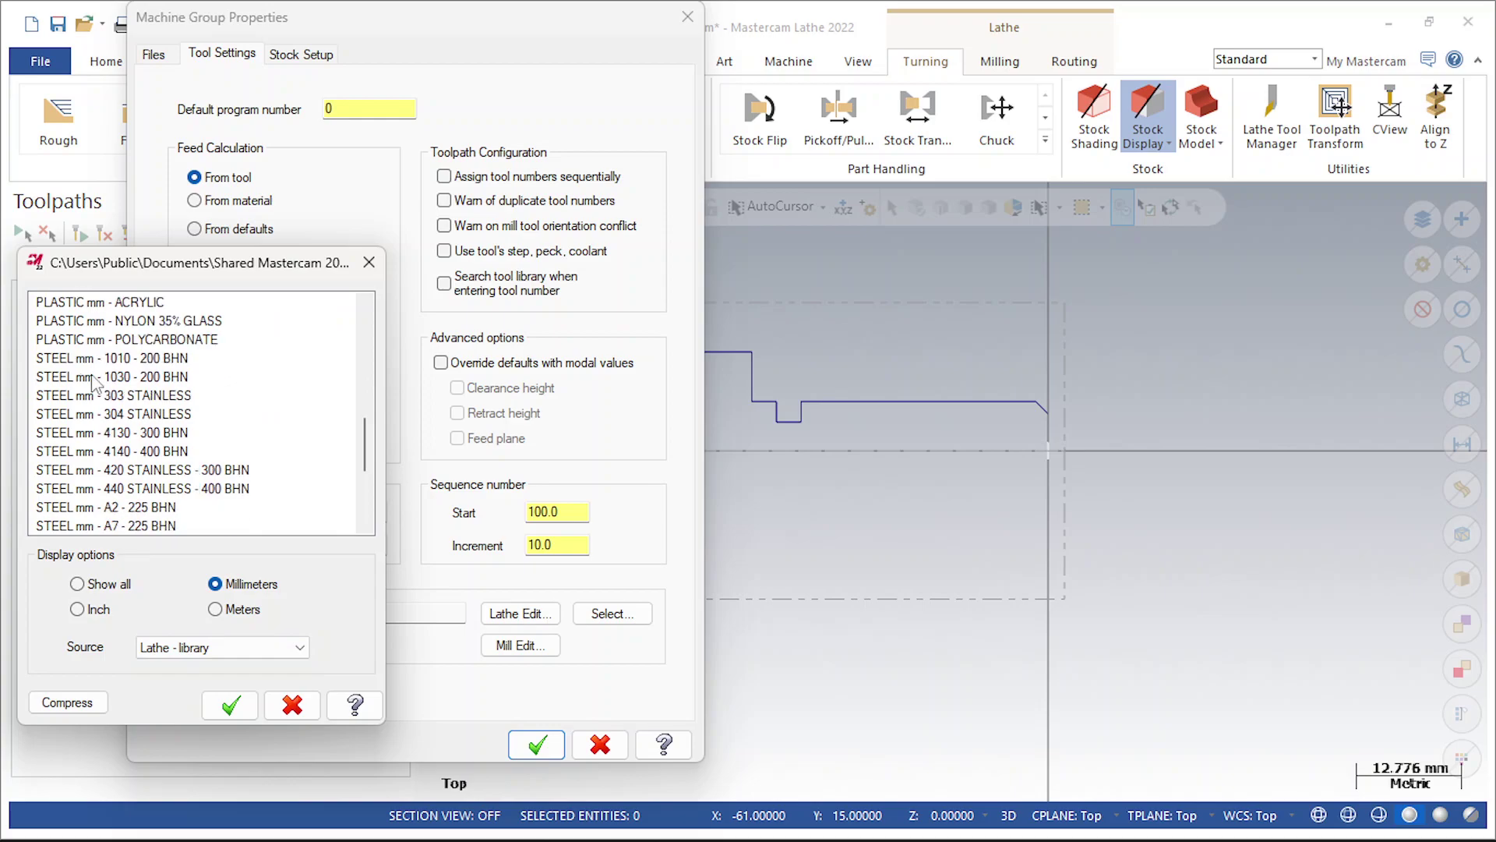
{"action": "left_click", "coordinate": [109, 451]}
{"action": "left_click", "coordinate": [231, 706]}
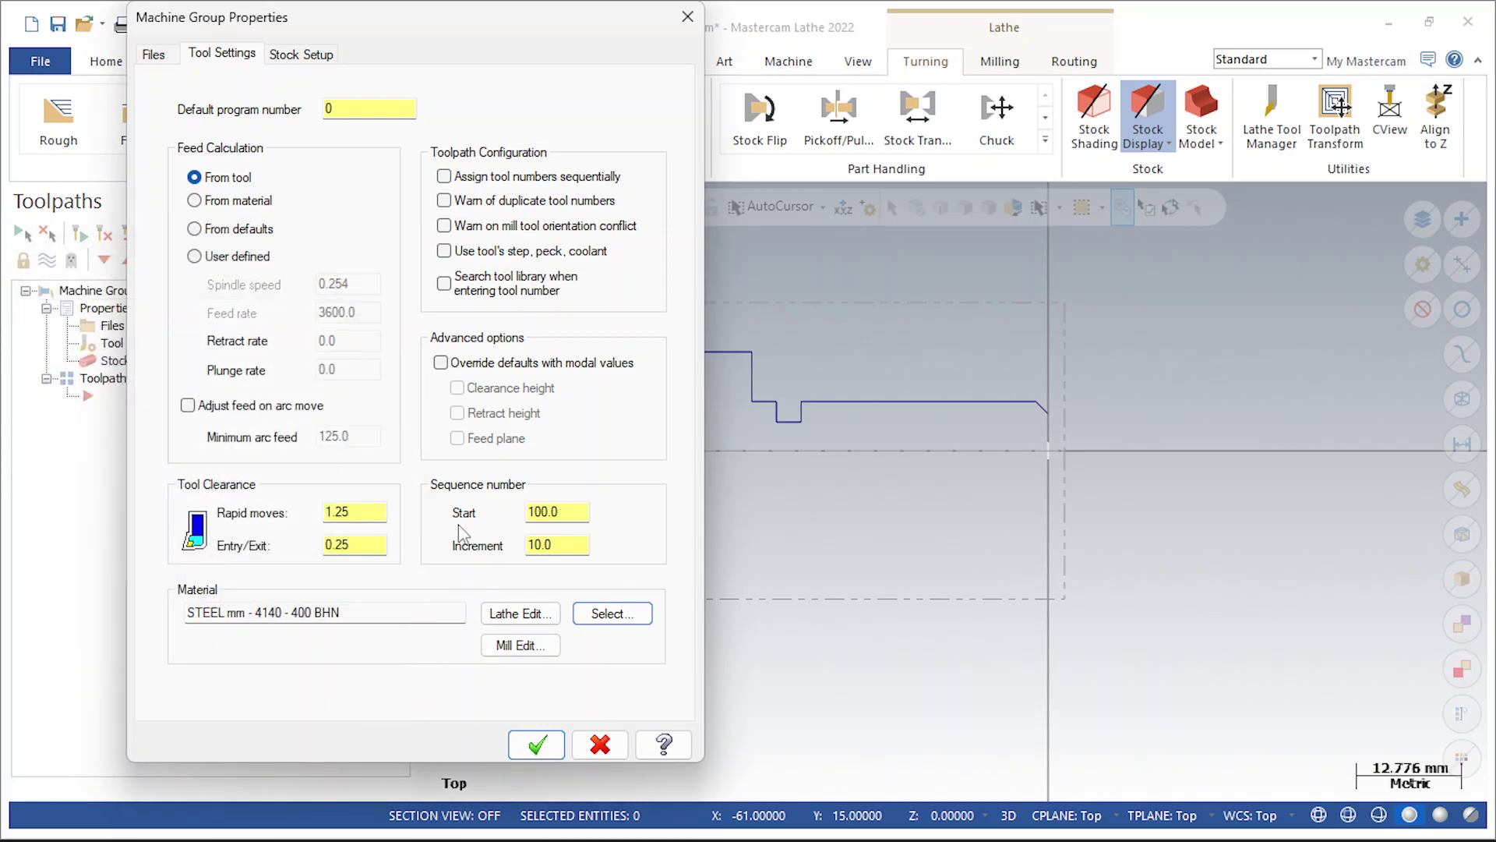
Turn on shaded boundaries for the stock setup and accept the machine group properties
{"action": "left_click", "coordinate": [316, 56]}
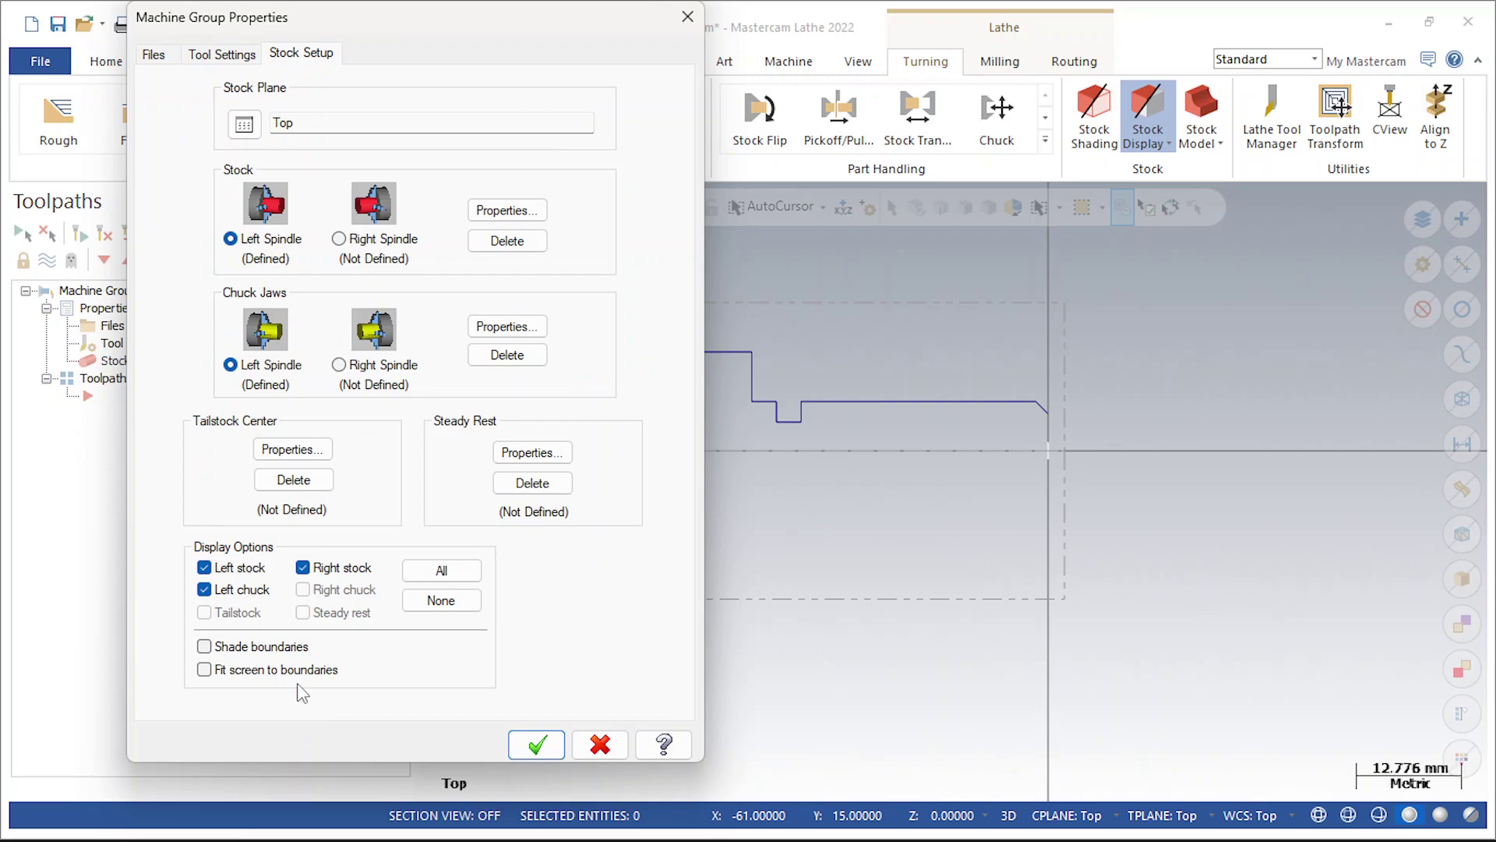
{"action": "left_click", "coordinate": [282, 652]}
{"action": "left_click", "coordinate": [532, 748]}
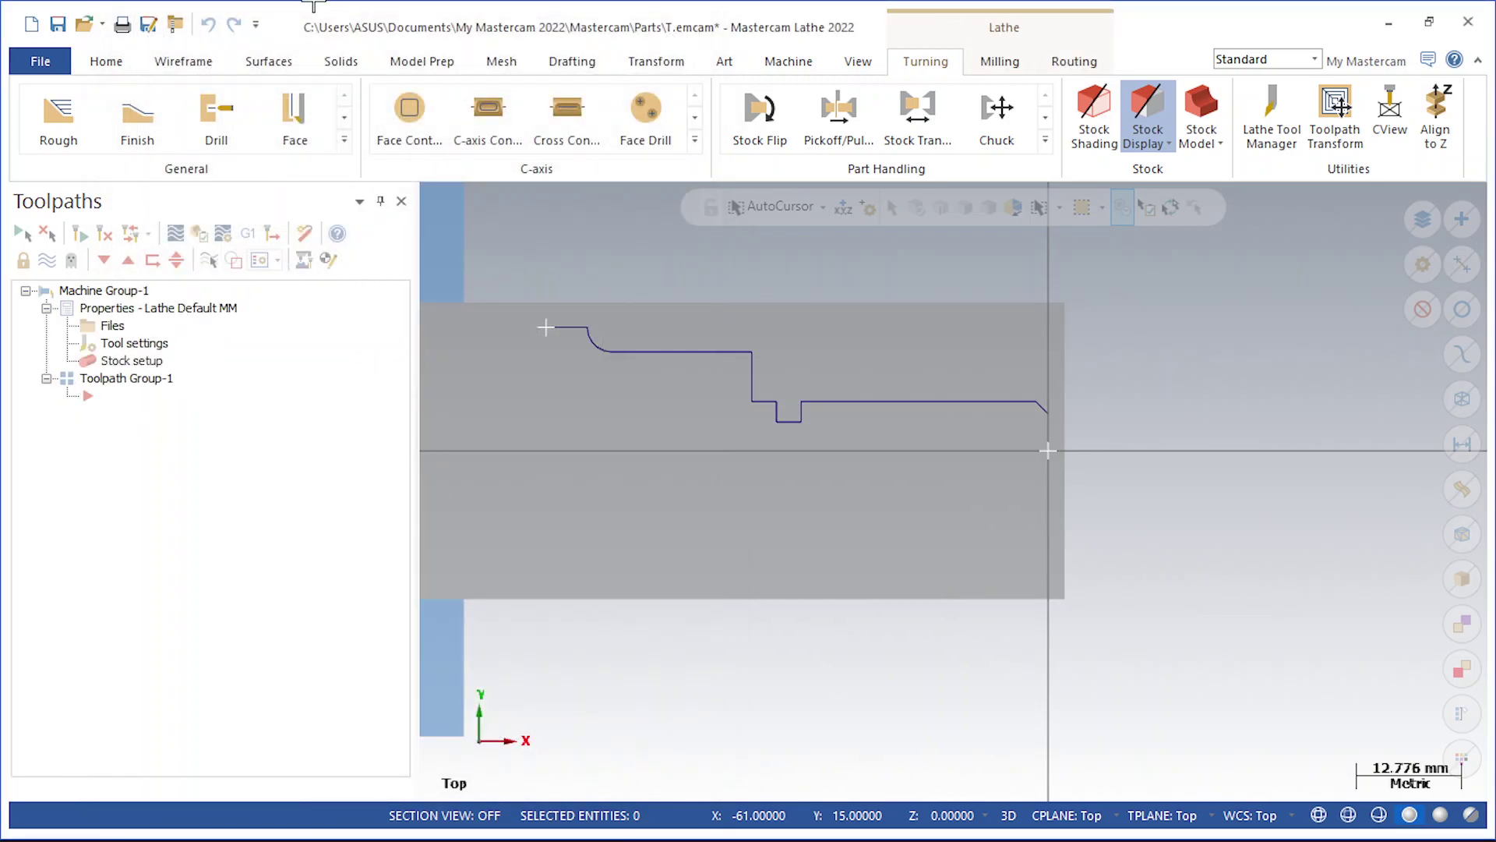
Draw a 3 mm vertical line upward at 90 degrees from the free end of the head's horizontal line
{"action": "left_click", "coordinate": [184, 61]}
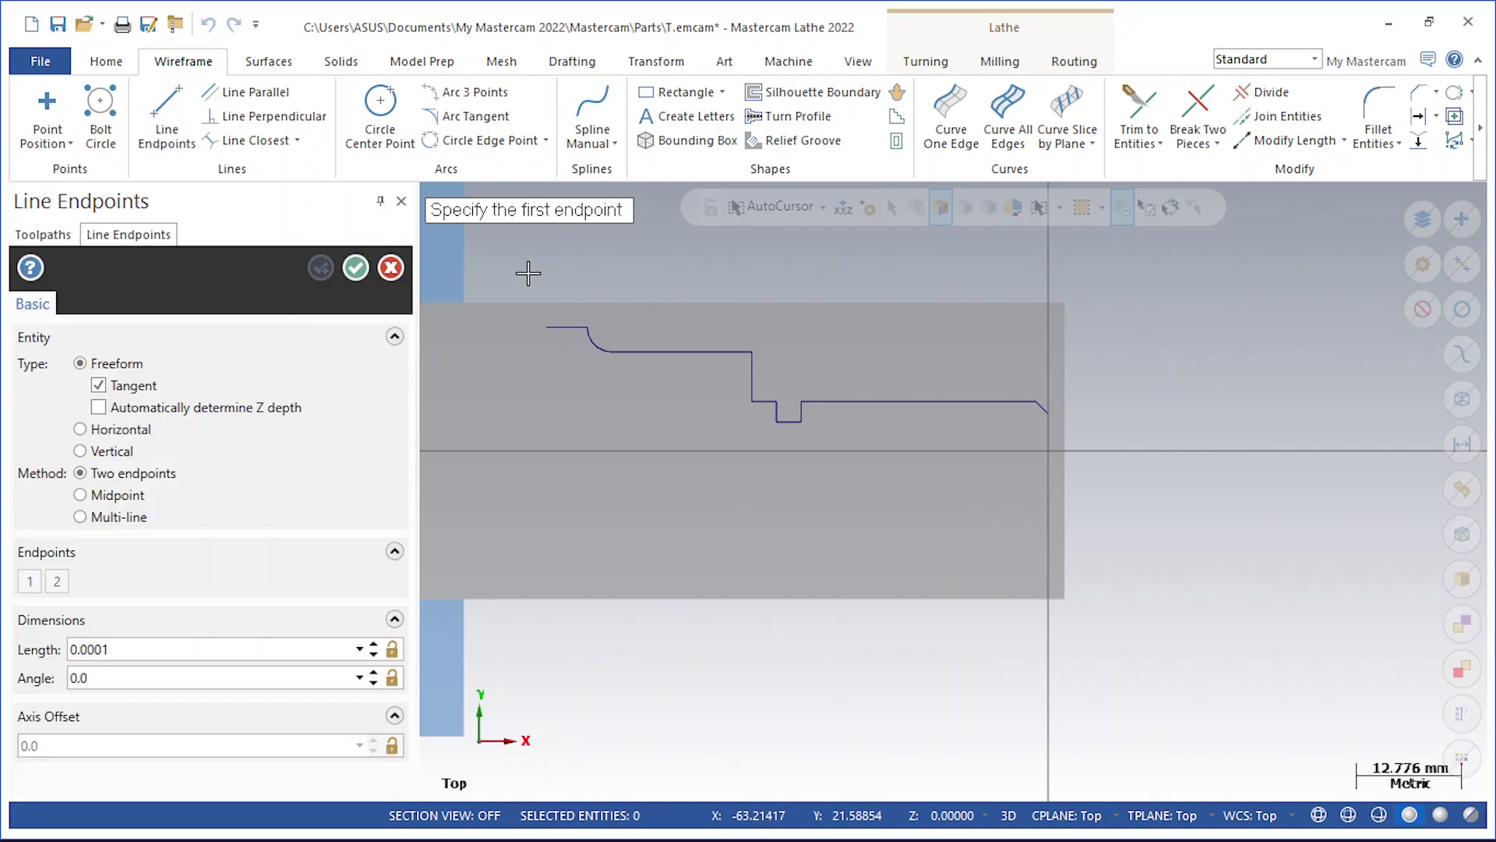
{"action": "left_click", "coordinate": [546, 327]}
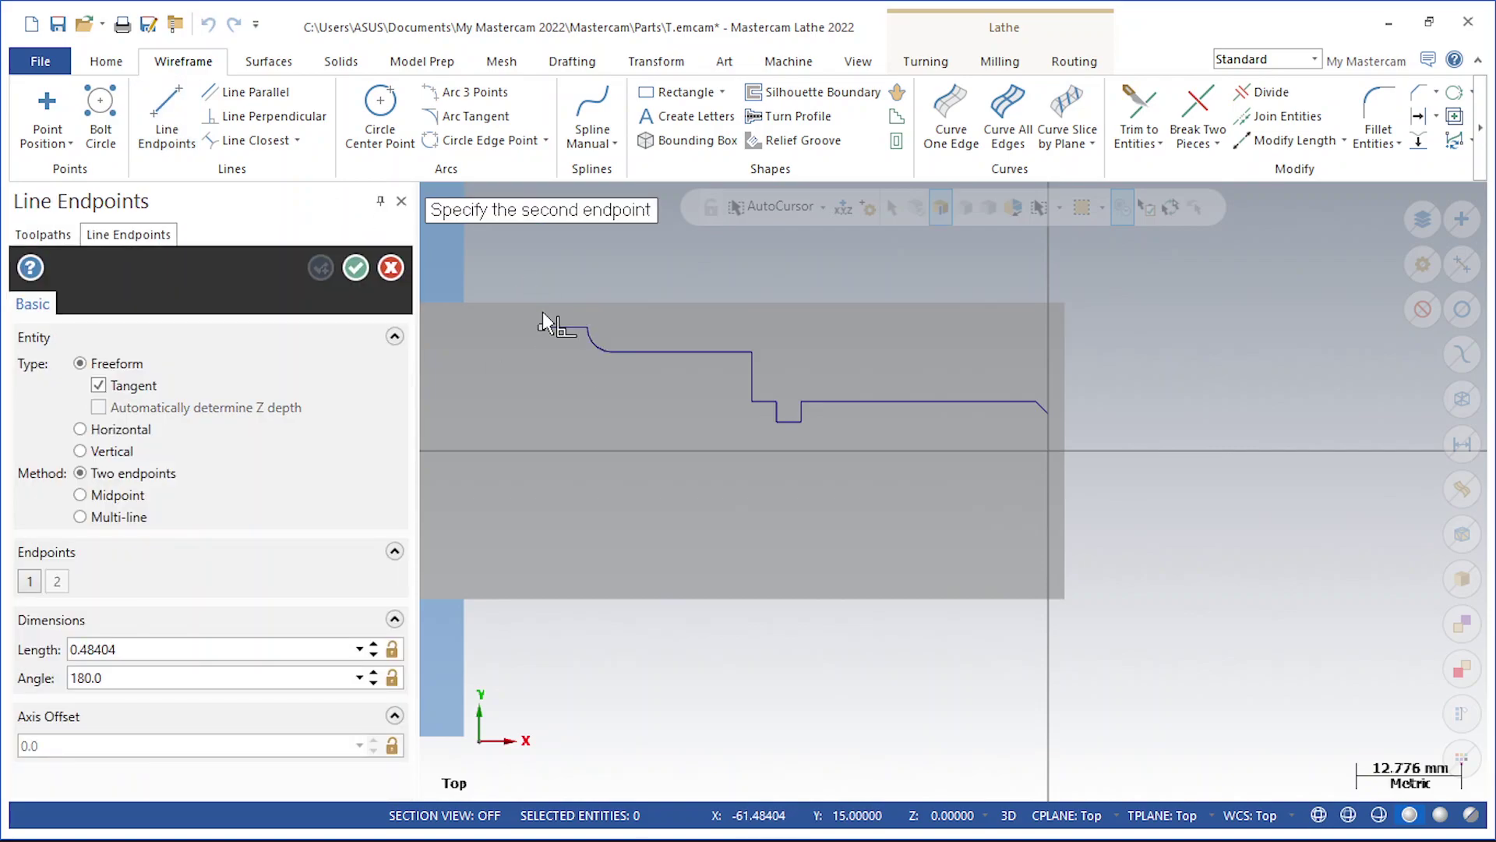
{"action": "left_click", "coordinate": [547, 304]}
{"action": "double_click", "coordinate": [243, 649]}
{"action": "type", "text": "3"}
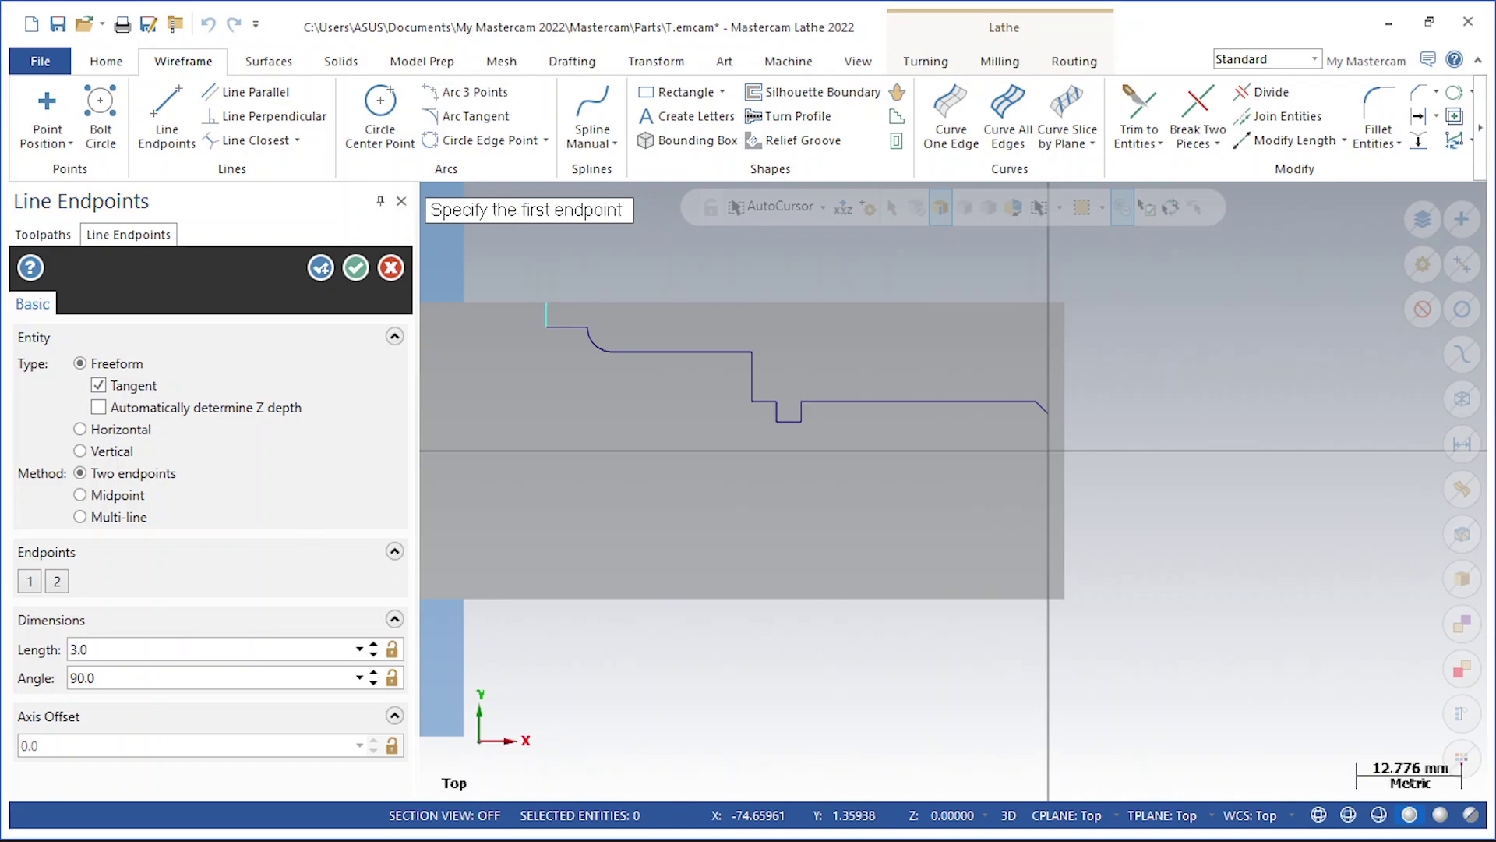
{"action": "left_click", "coordinate": [358, 265]}
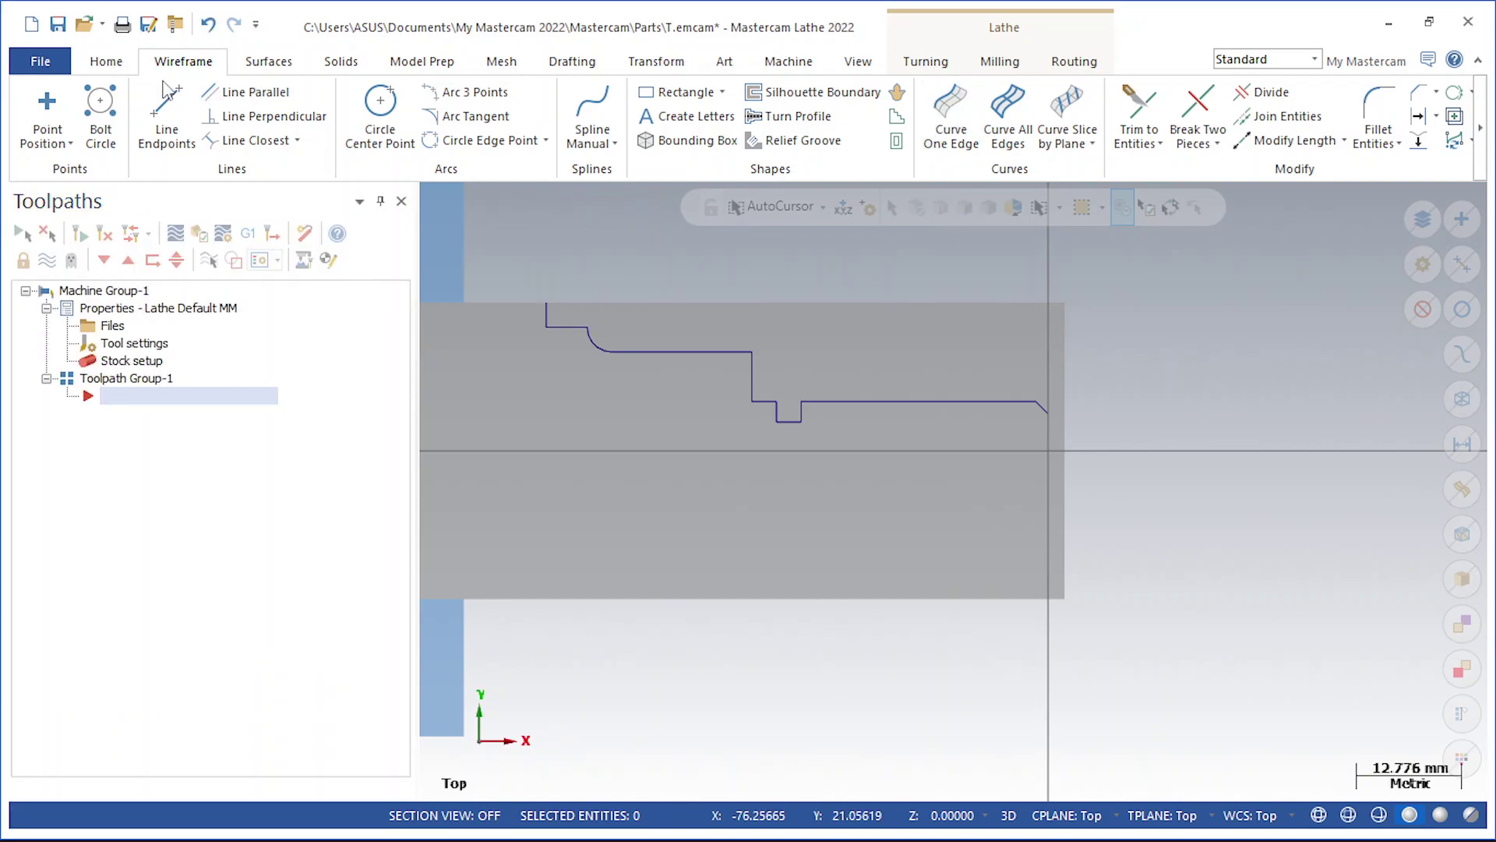
Create a lathe Face toolpath using the stock, with tool T0101 and a rough stepover of 0.5
{"action": "left_click", "coordinate": [927, 61]}
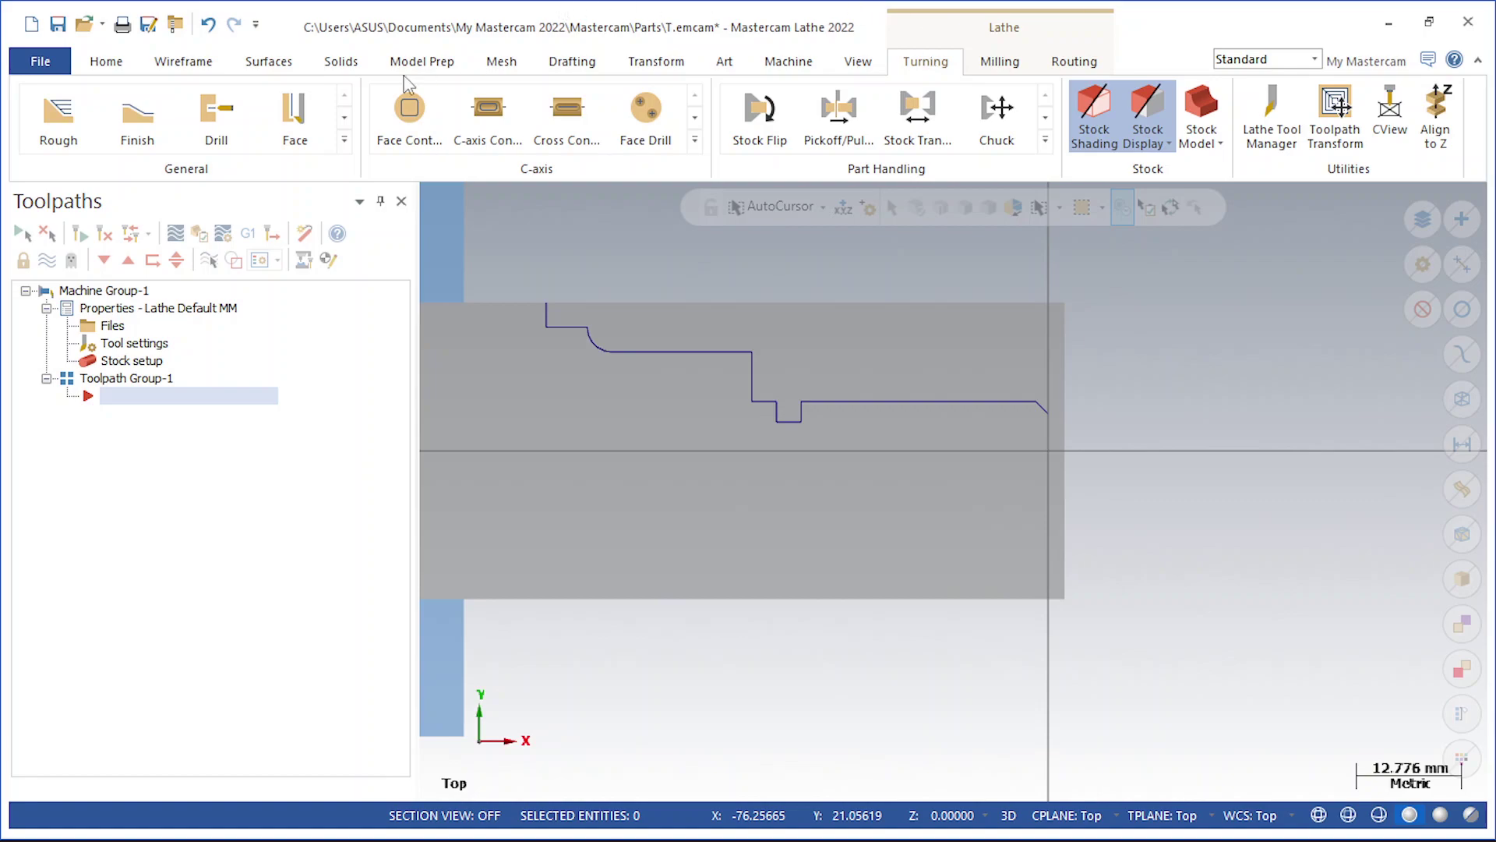
{"action": "left_click", "coordinate": [294, 129]}
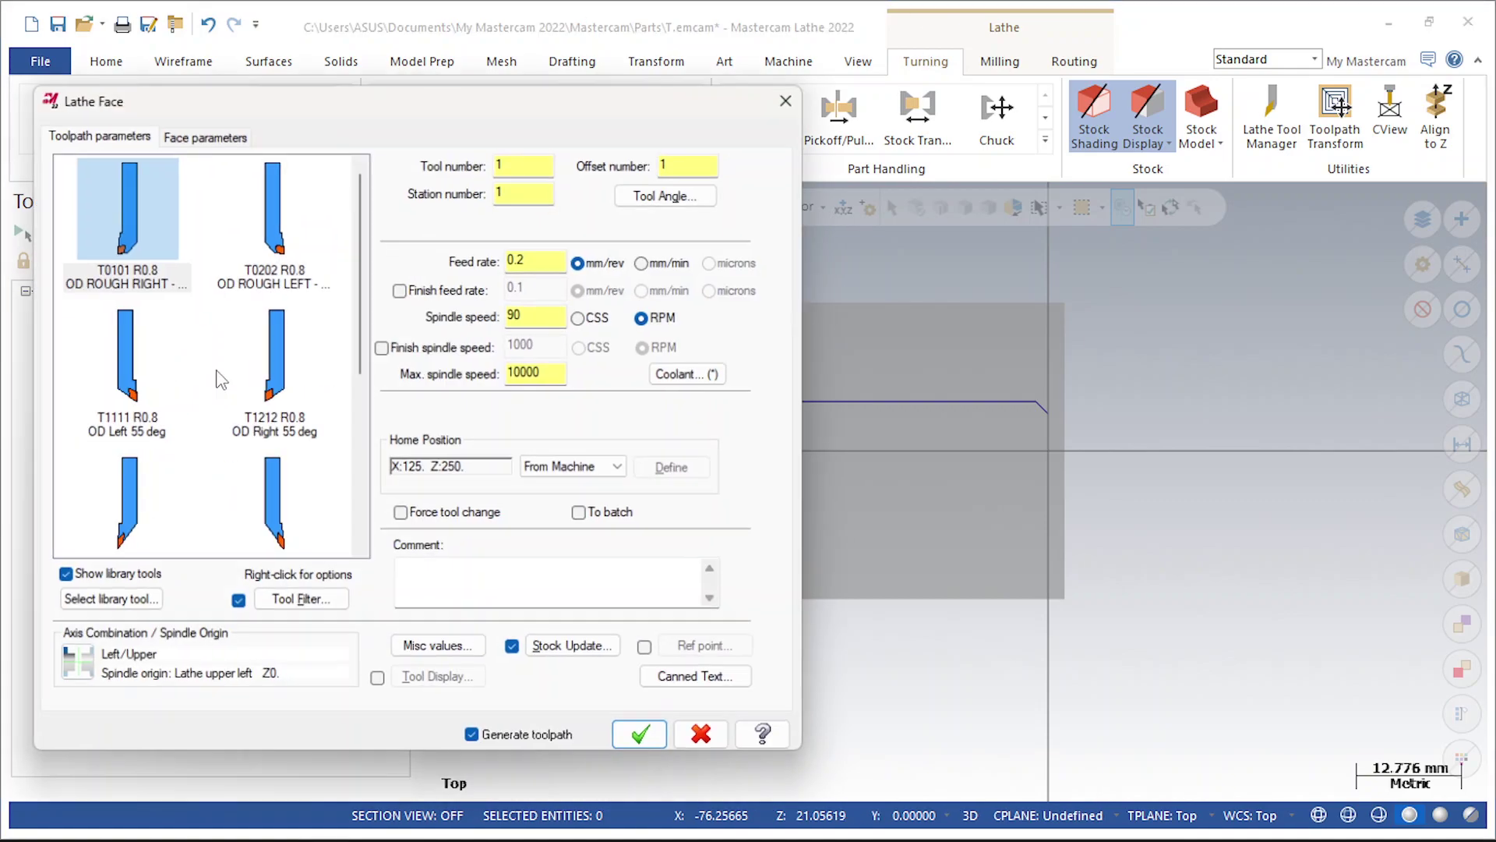
{"action": "left_click", "coordinate": [207, 128]}
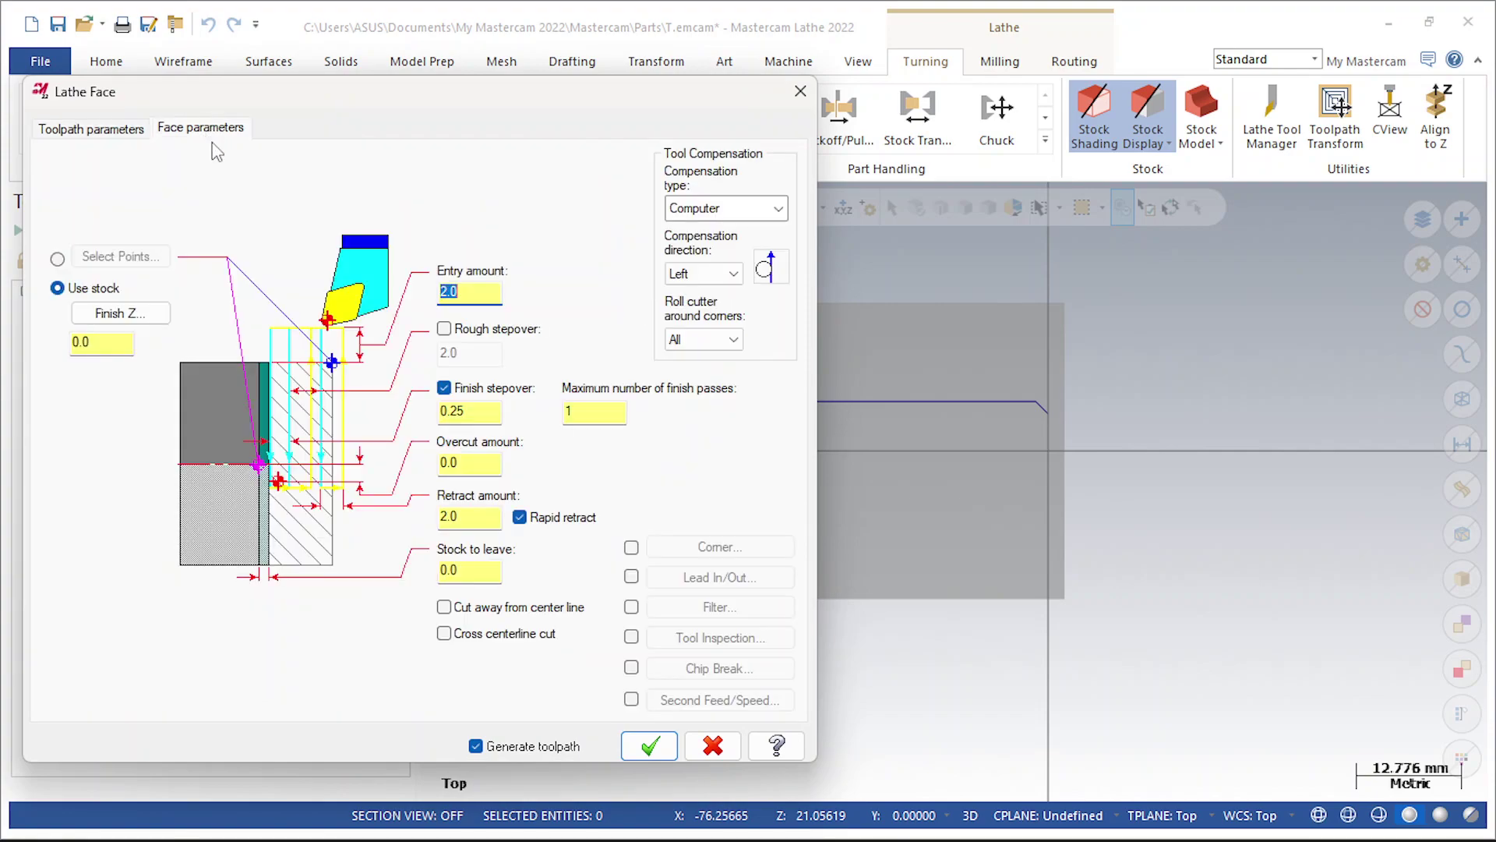
{"action": "left_click", "coordinate": [444, 329]}
{"action": "double_click", "coordinate": [460, 355]}
{"action": "type", "text": "0.5"}
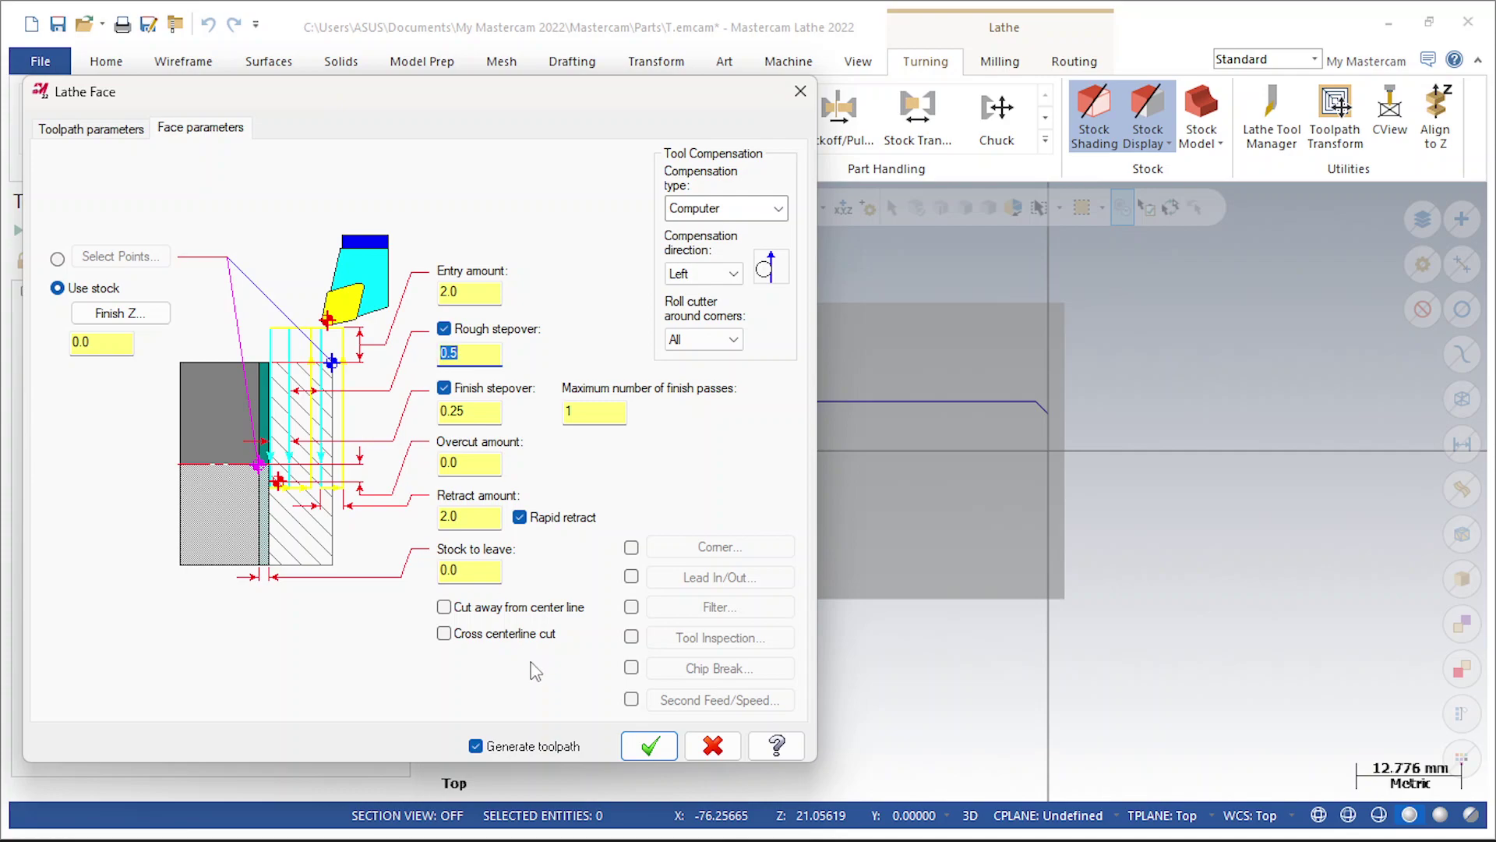
{"action": "left_click", "coordinate": [650, 746]}
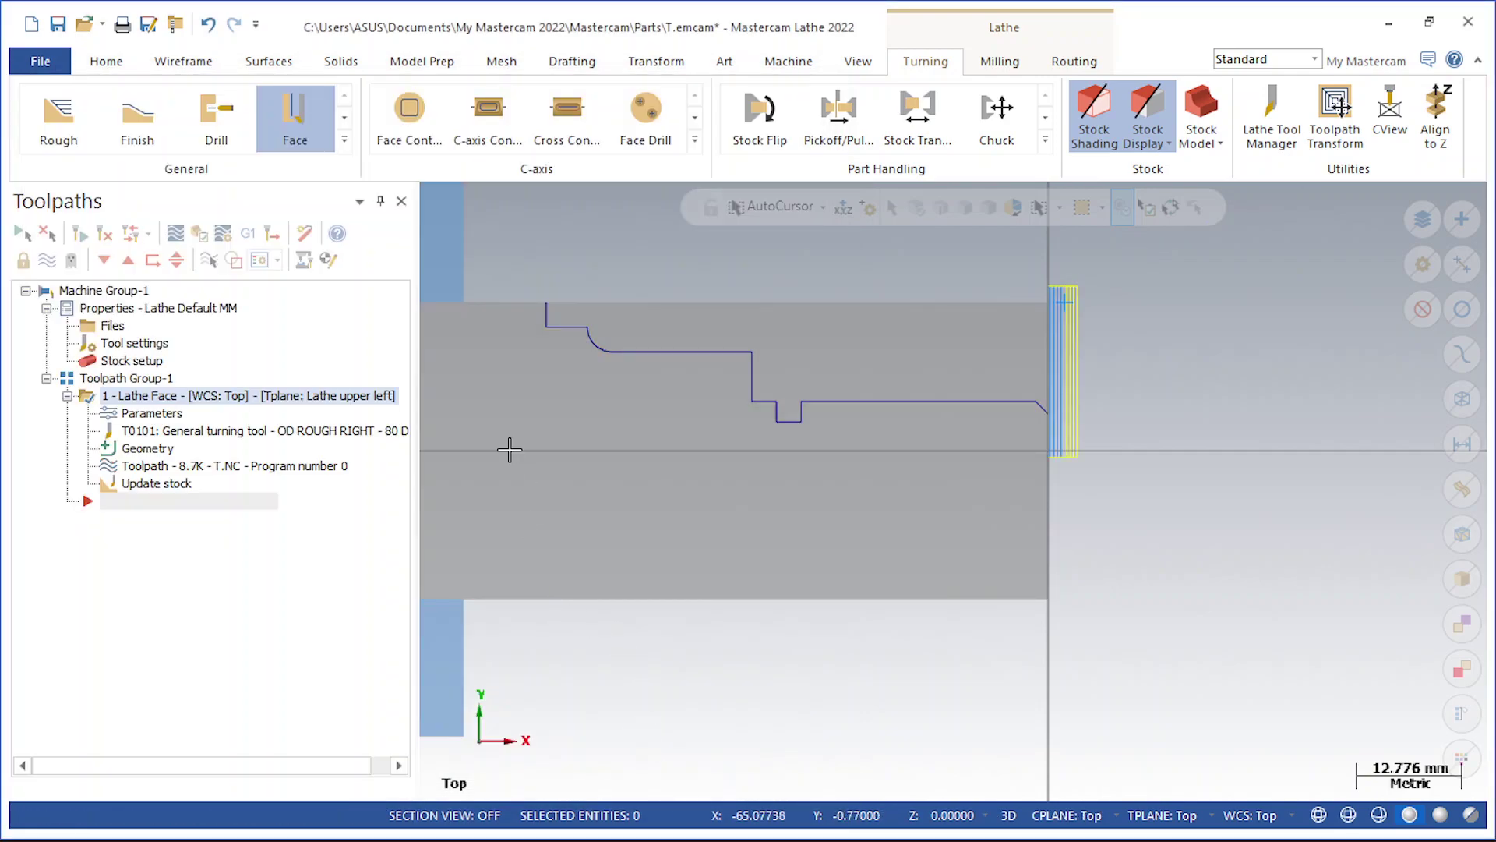
{"action": "left_click", "coordinate": [172, 126]}
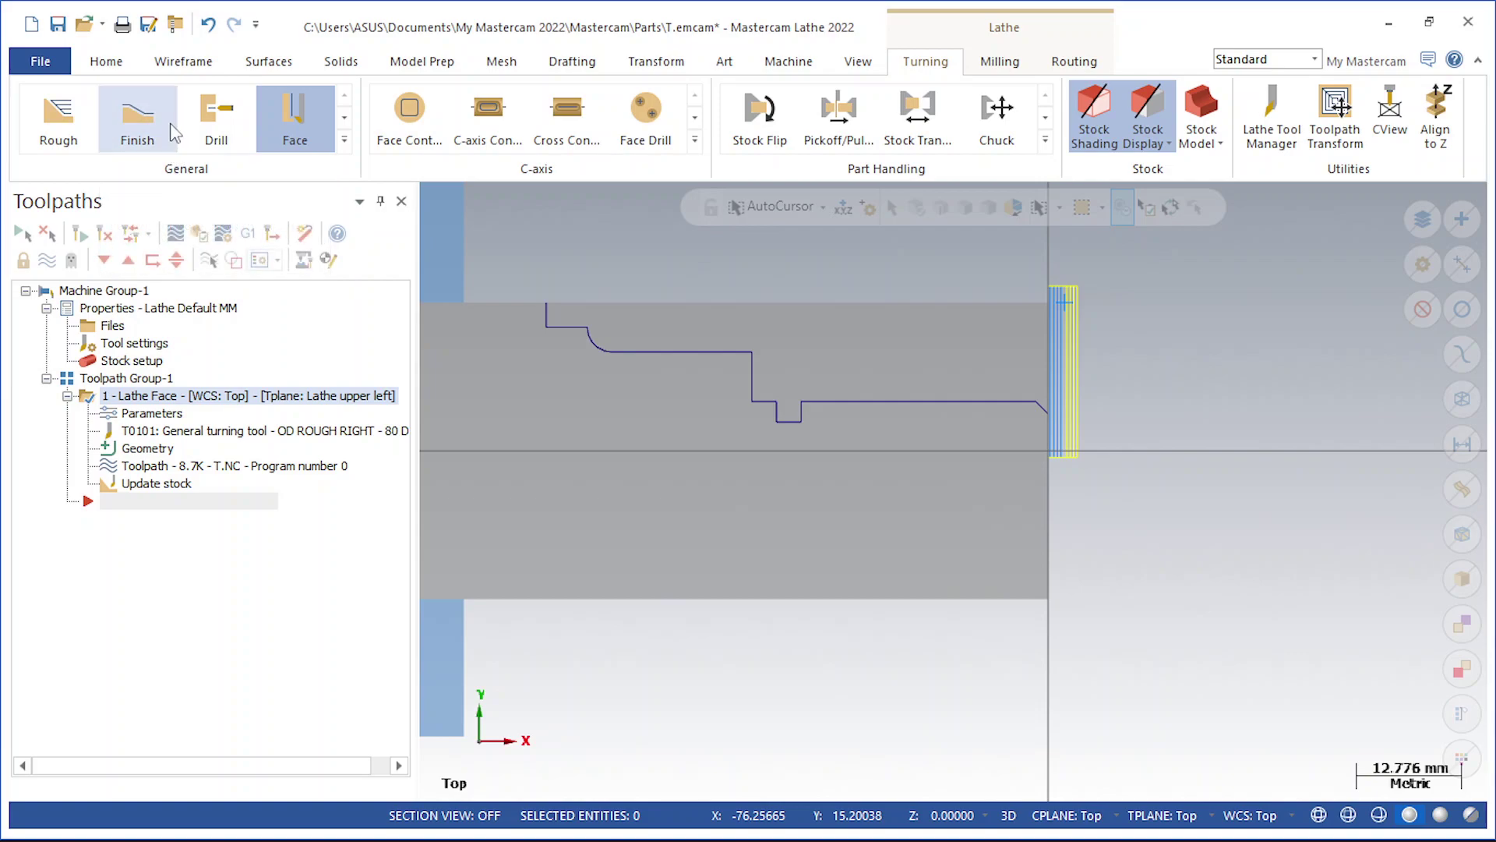
Create a lathe Rough toolpath along the whole part profile with tool T0101, using equal-step depth cuts and 0.2 stock left in X and Z
{"action": "left_click", "coordinate": [67, 130]}
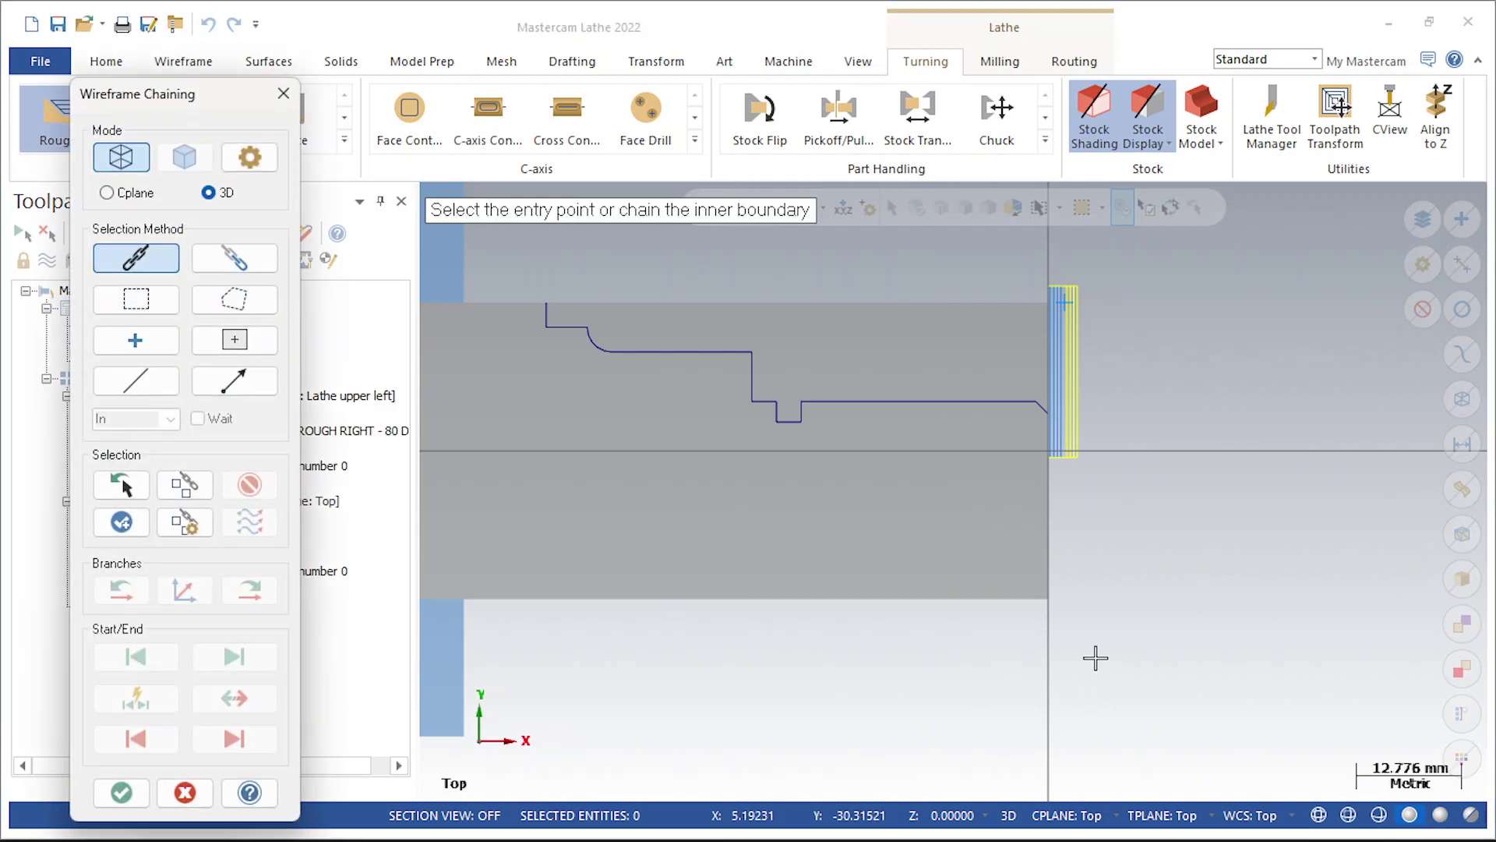
{"action": "left_click", "coordinate": [1050, 426]}
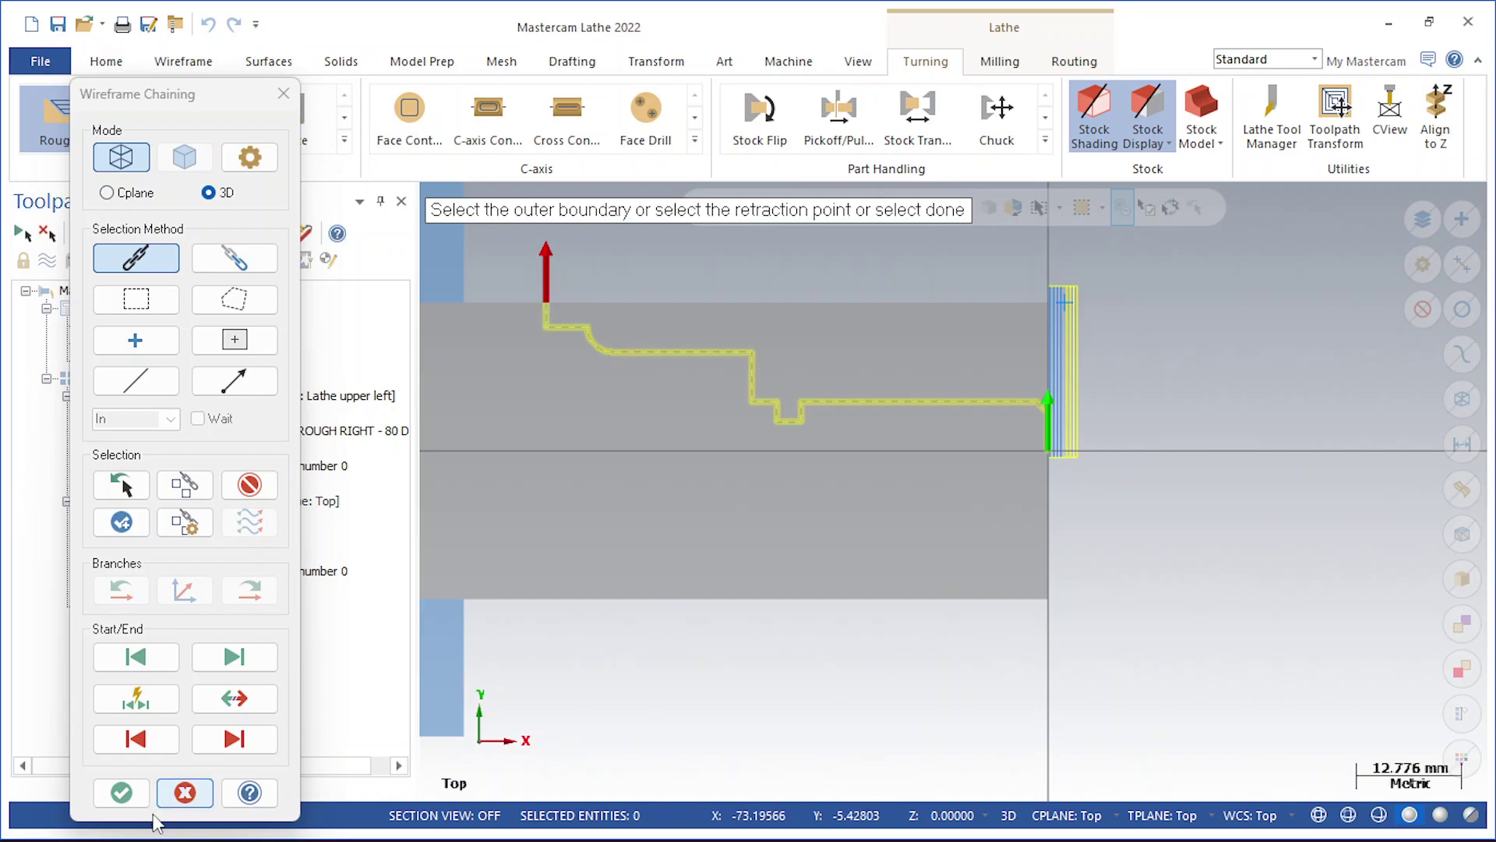
{"action": "left_click", "coordinate": [121, 792]}
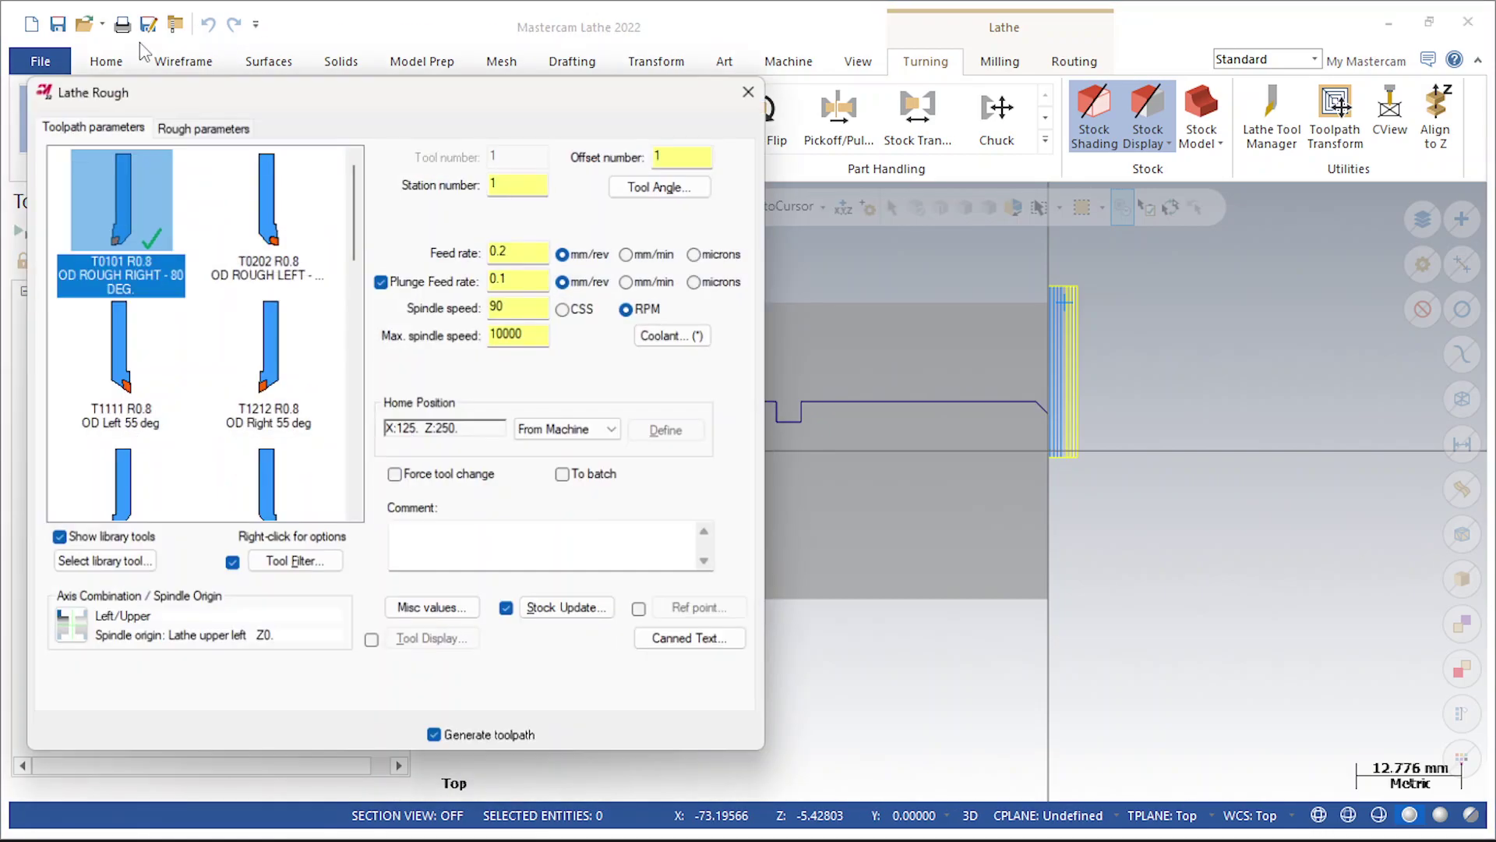
{"action": "left_click", "coordinate": [195, 118]}
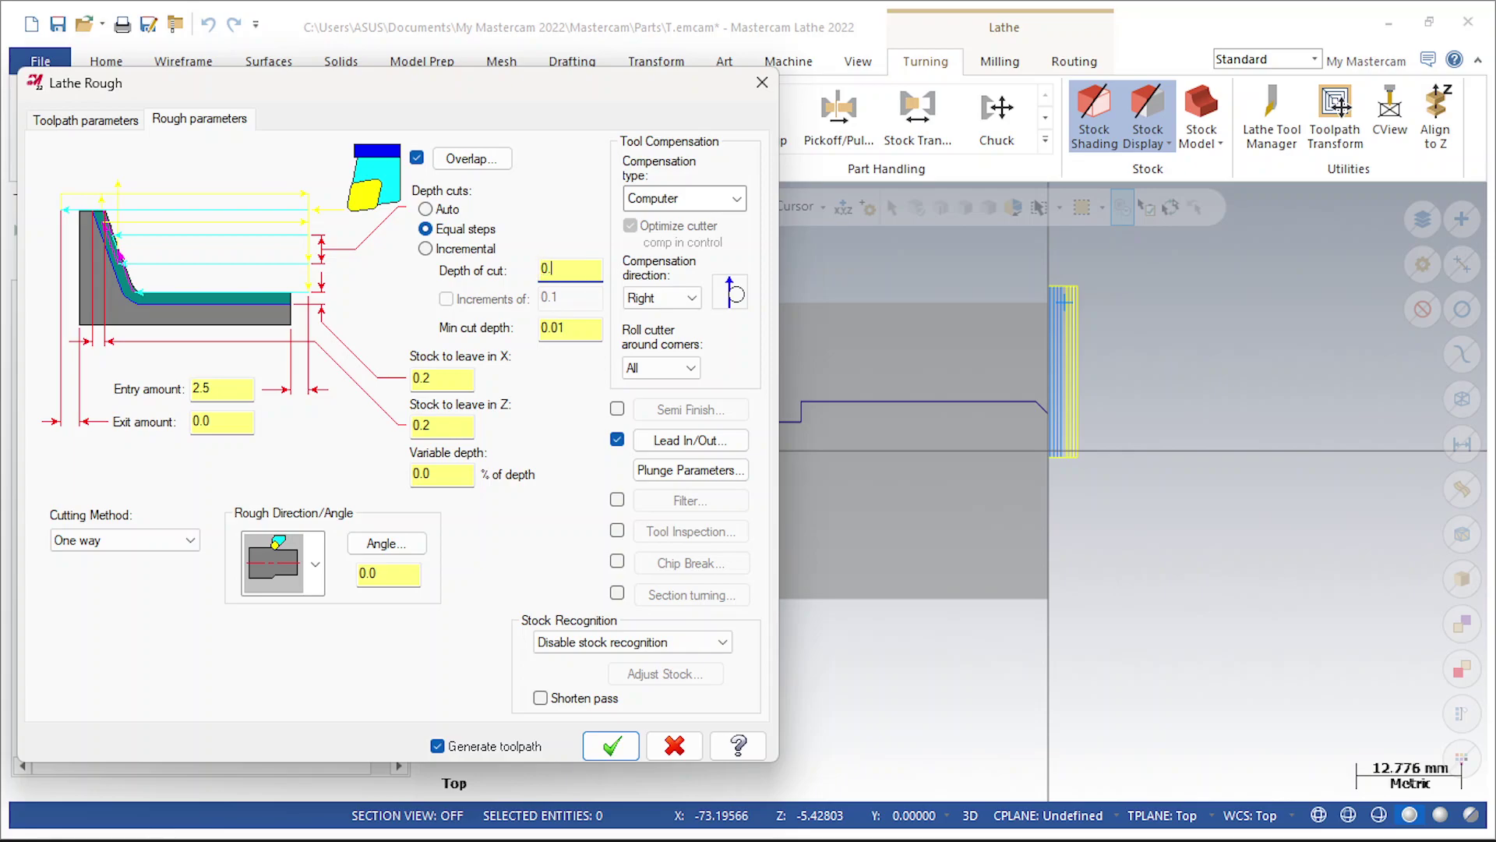
{"action": "left_click", "coordinate": [611, 746]}
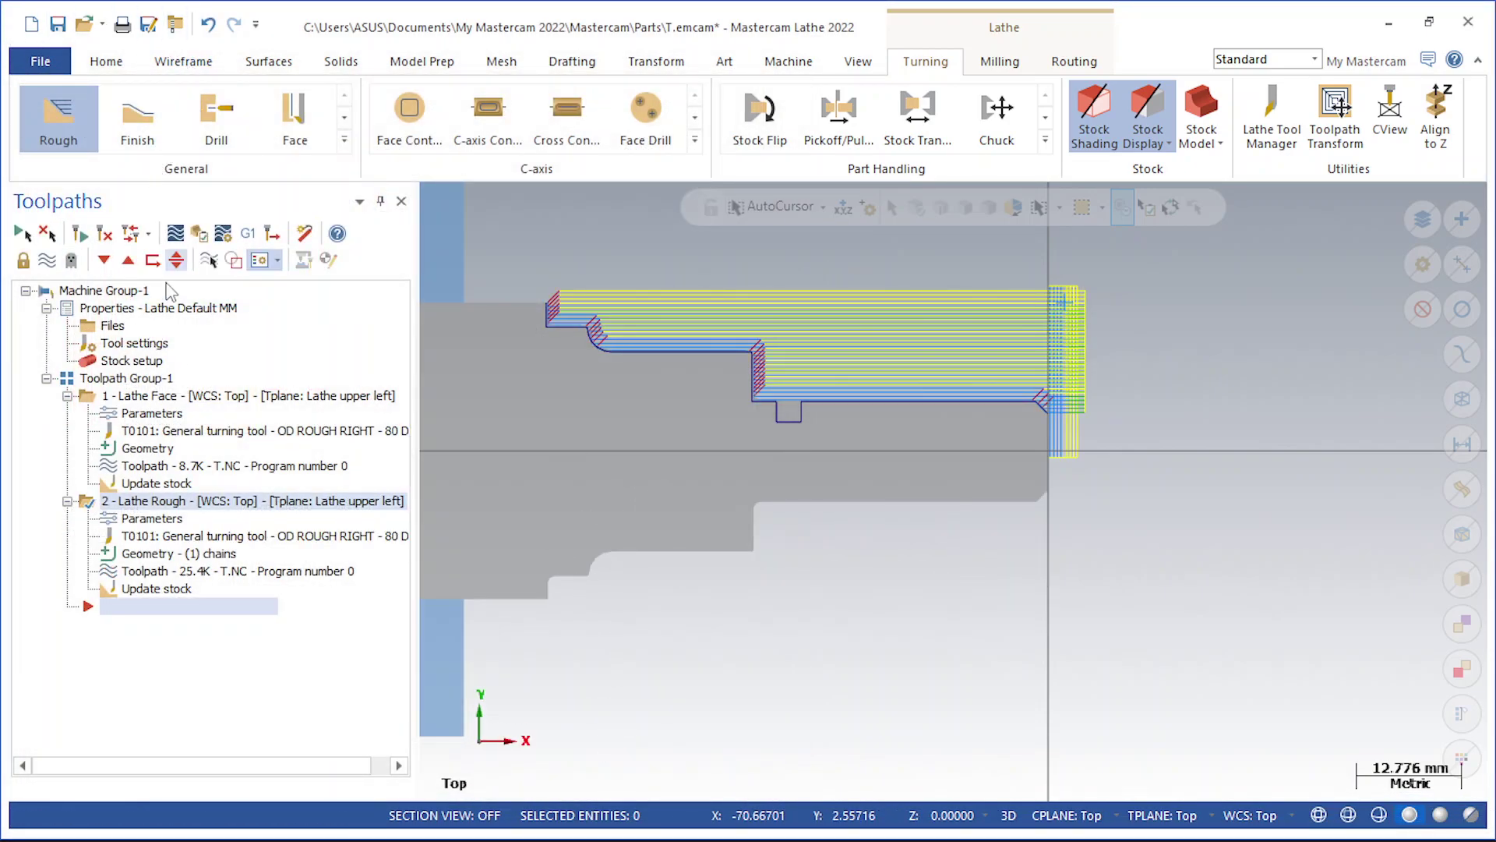
Start a lathe Groove toolpath defined by a chain around the relief groove beside the shoulder
{"action": "left_click", "coordinate": [343, 139]}
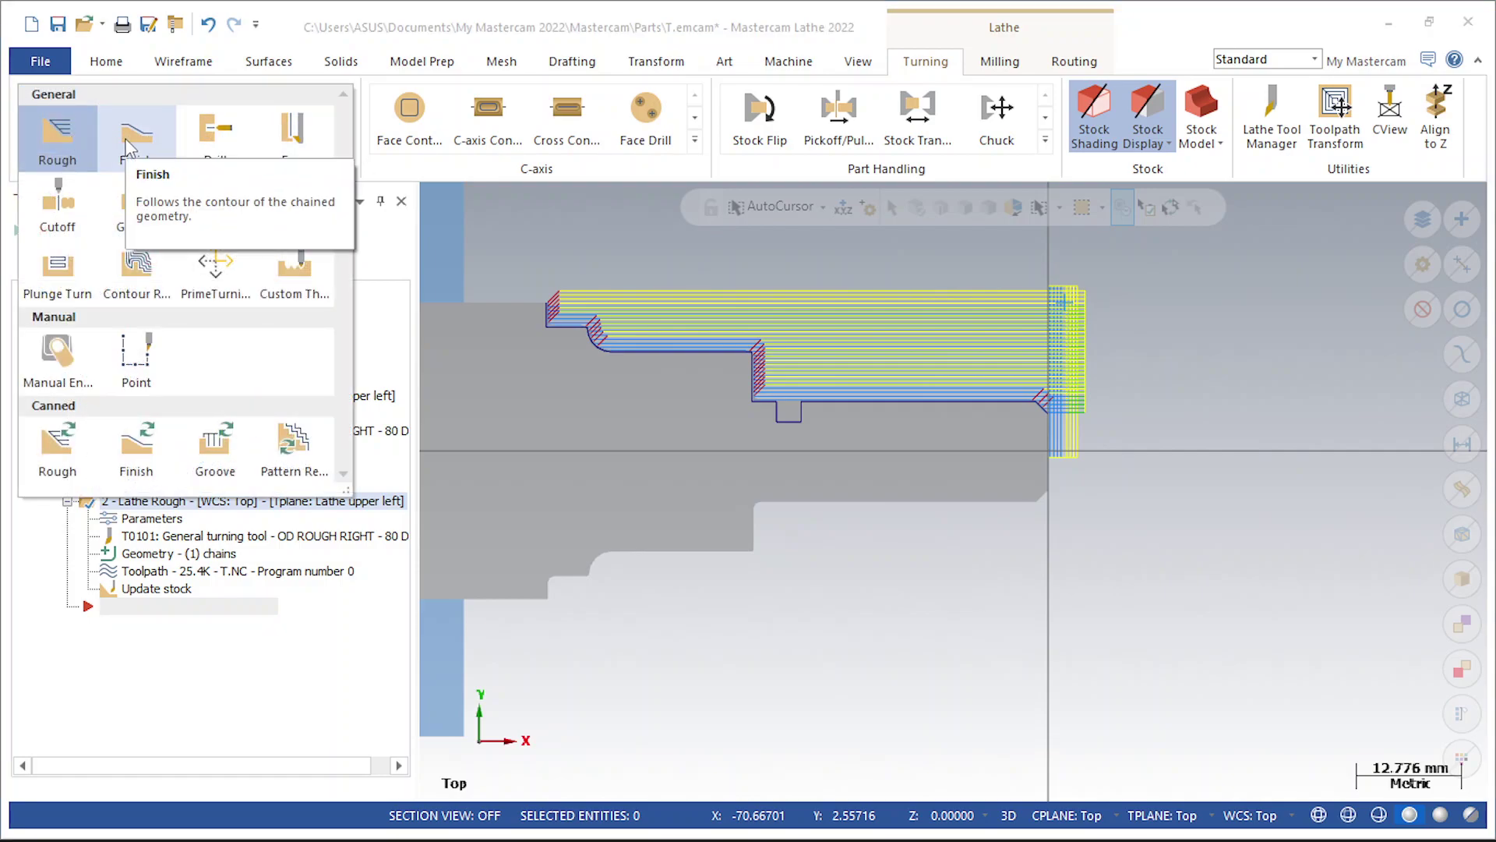
{"action": "left_click", "coordinate": [137, 205]}
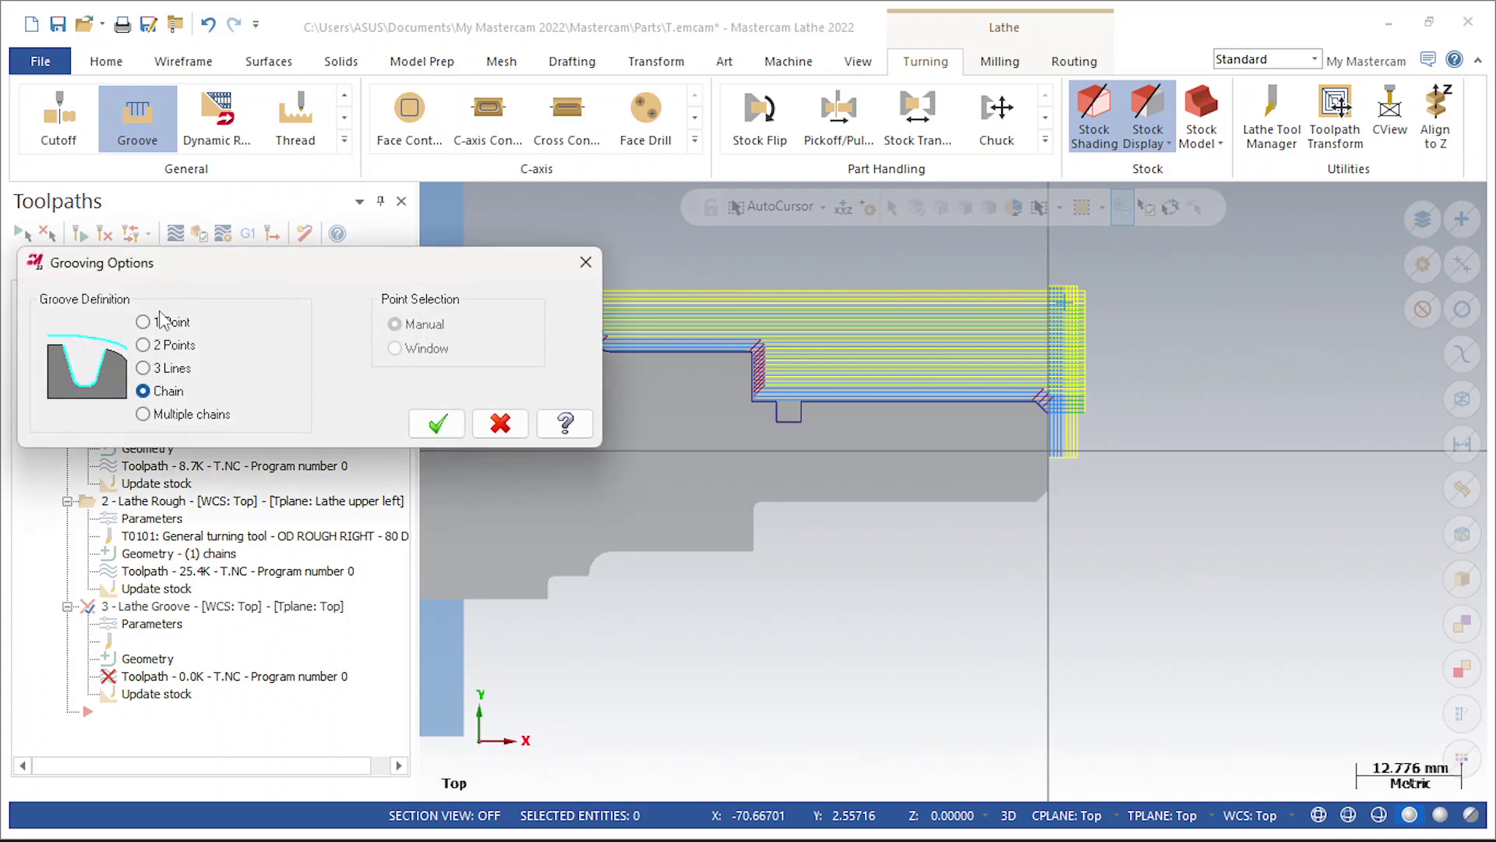
{"action": "left_click", "coordinate": [437, 423]}
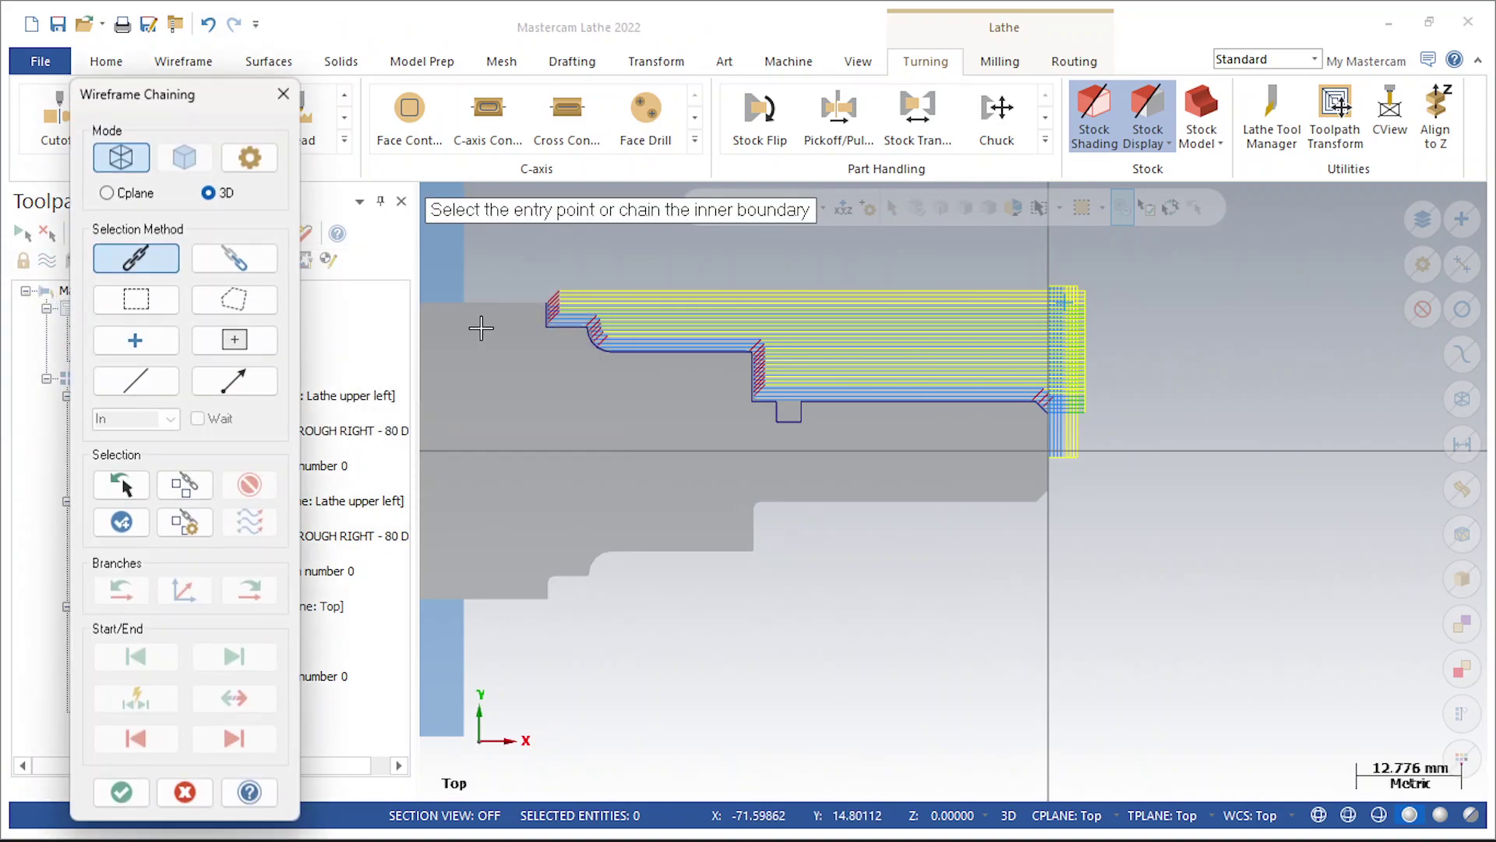
{"action": "left_click", "coordinate": [776, 406]}
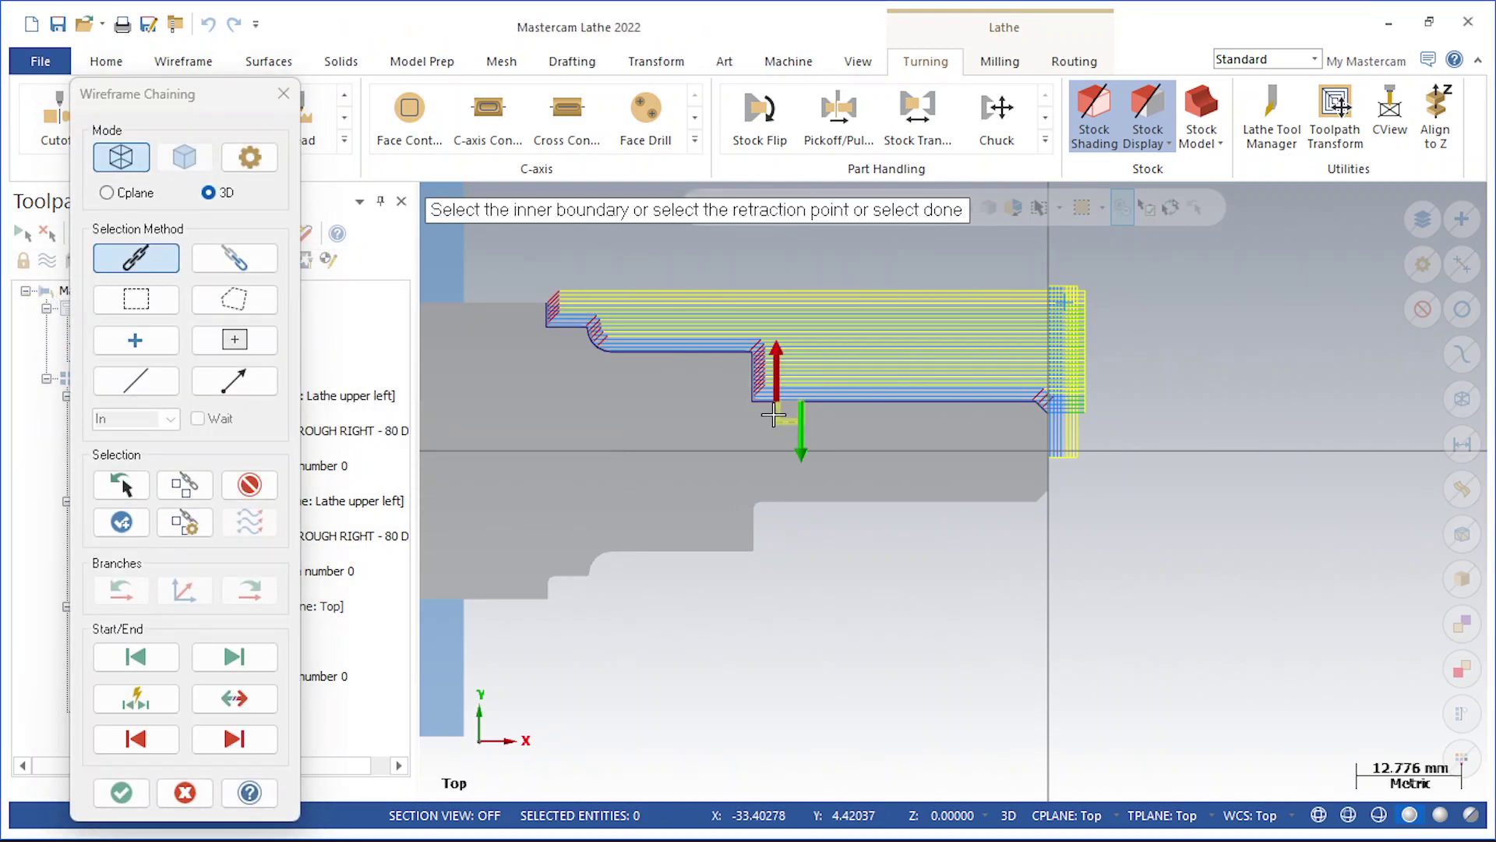
{"action": "left_click", "coordinate": [121, 793]}
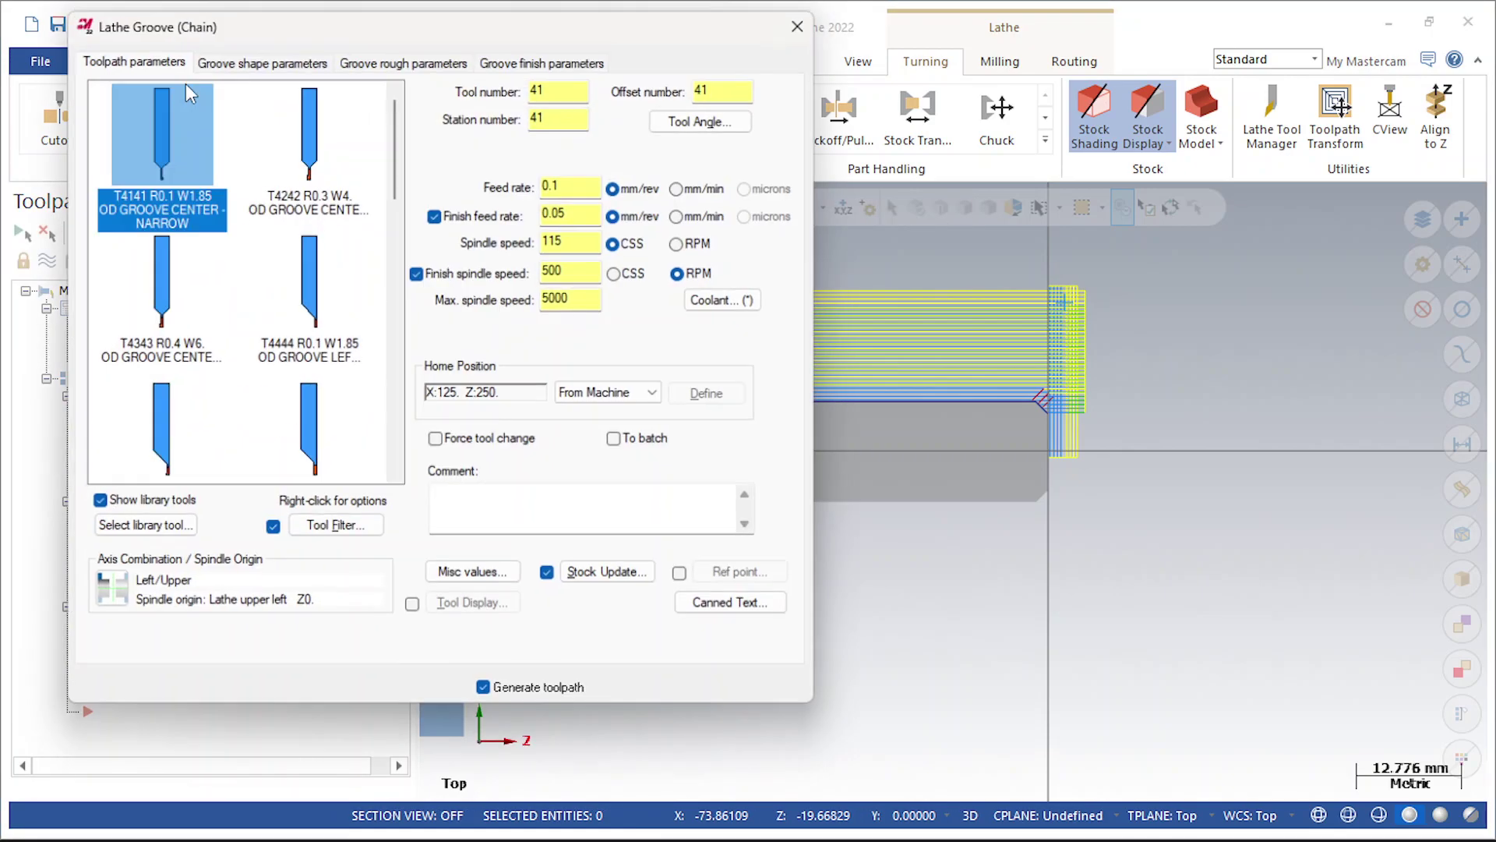
Set the groove's finish stepover to 0.2 and generate the toolpath with tool T4141
{"action": "left_click", "coordinate": [405, 54]}
{"action": "left_click", "coordinate": [548, 54]}
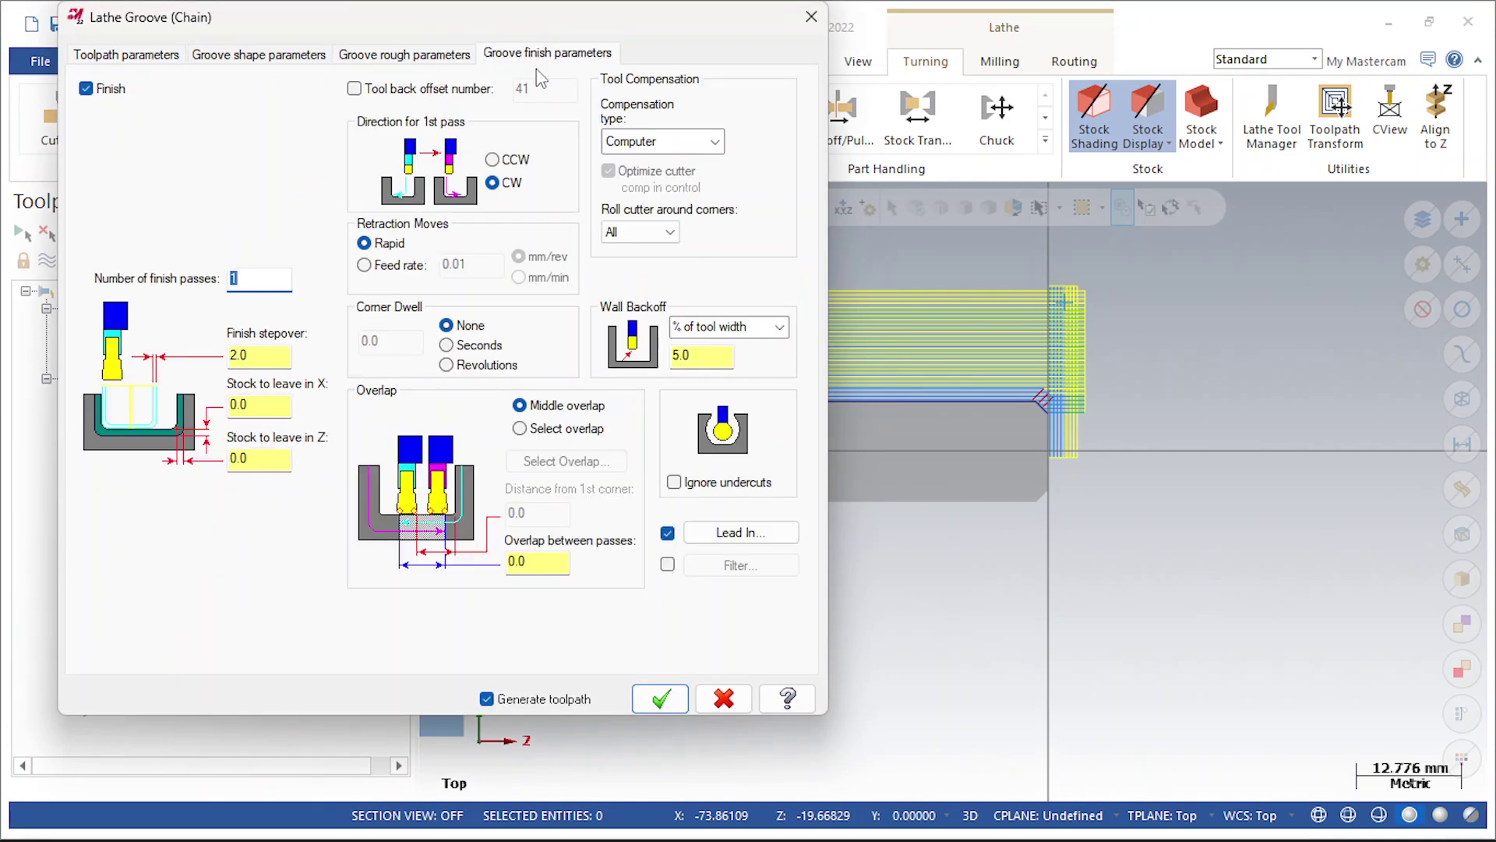
{"action": "left_click", "coordinate": [251, 354]}
{"action": "type", "text": "0.2"}
{"action": "left_click", "coordinate": [661, 699]}
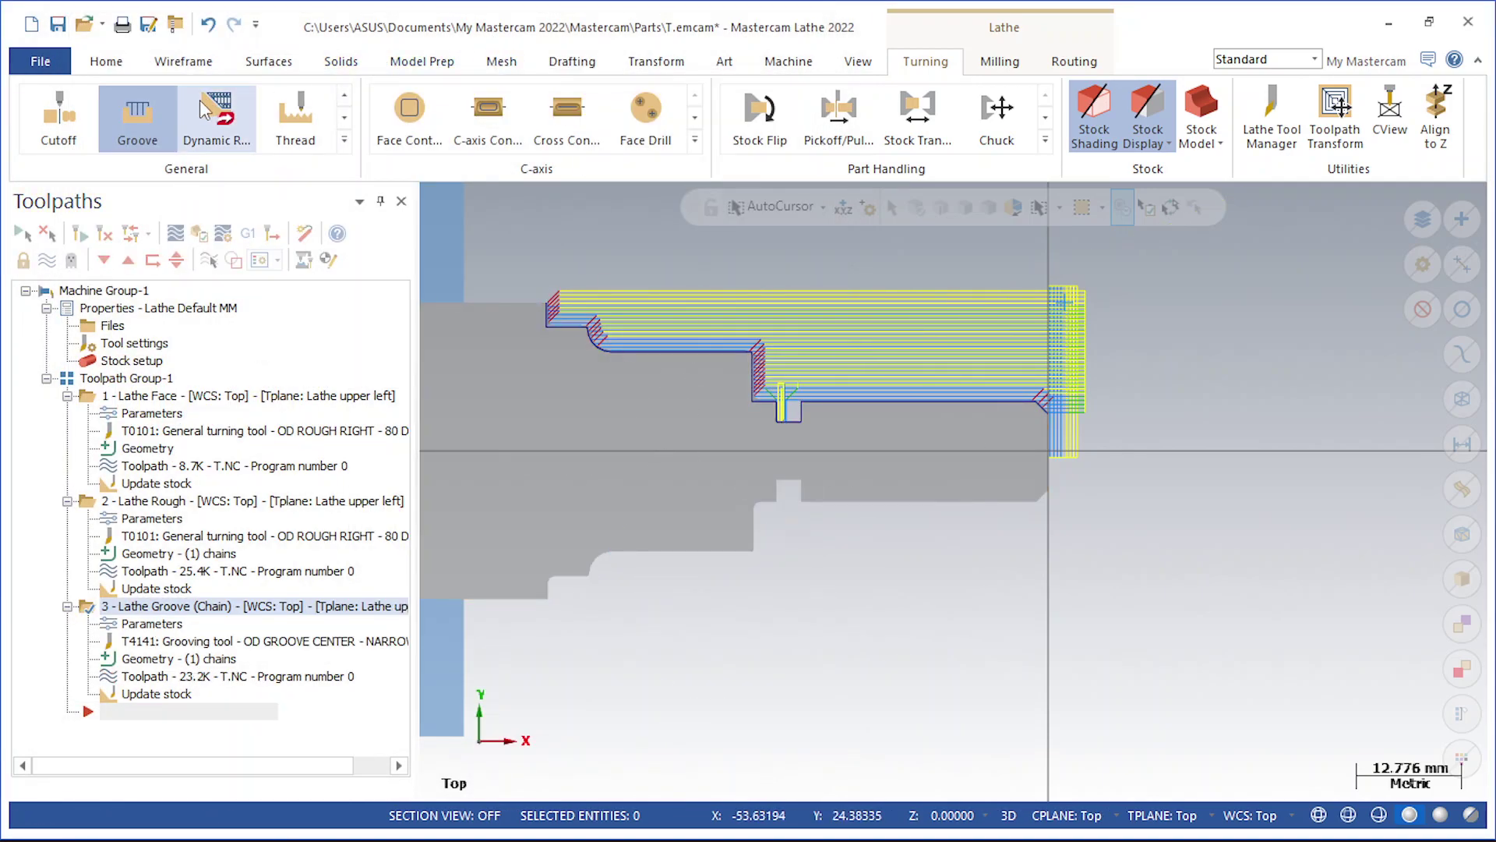
Create a lathe Finish toolpath along the whole part profile with tool T0101, one finish pass and a 0.1 finish stepover
{"action": "left_click", "coordinate": [344, 142]}
{"action": "left_click", "coordinate": [137, 144]}
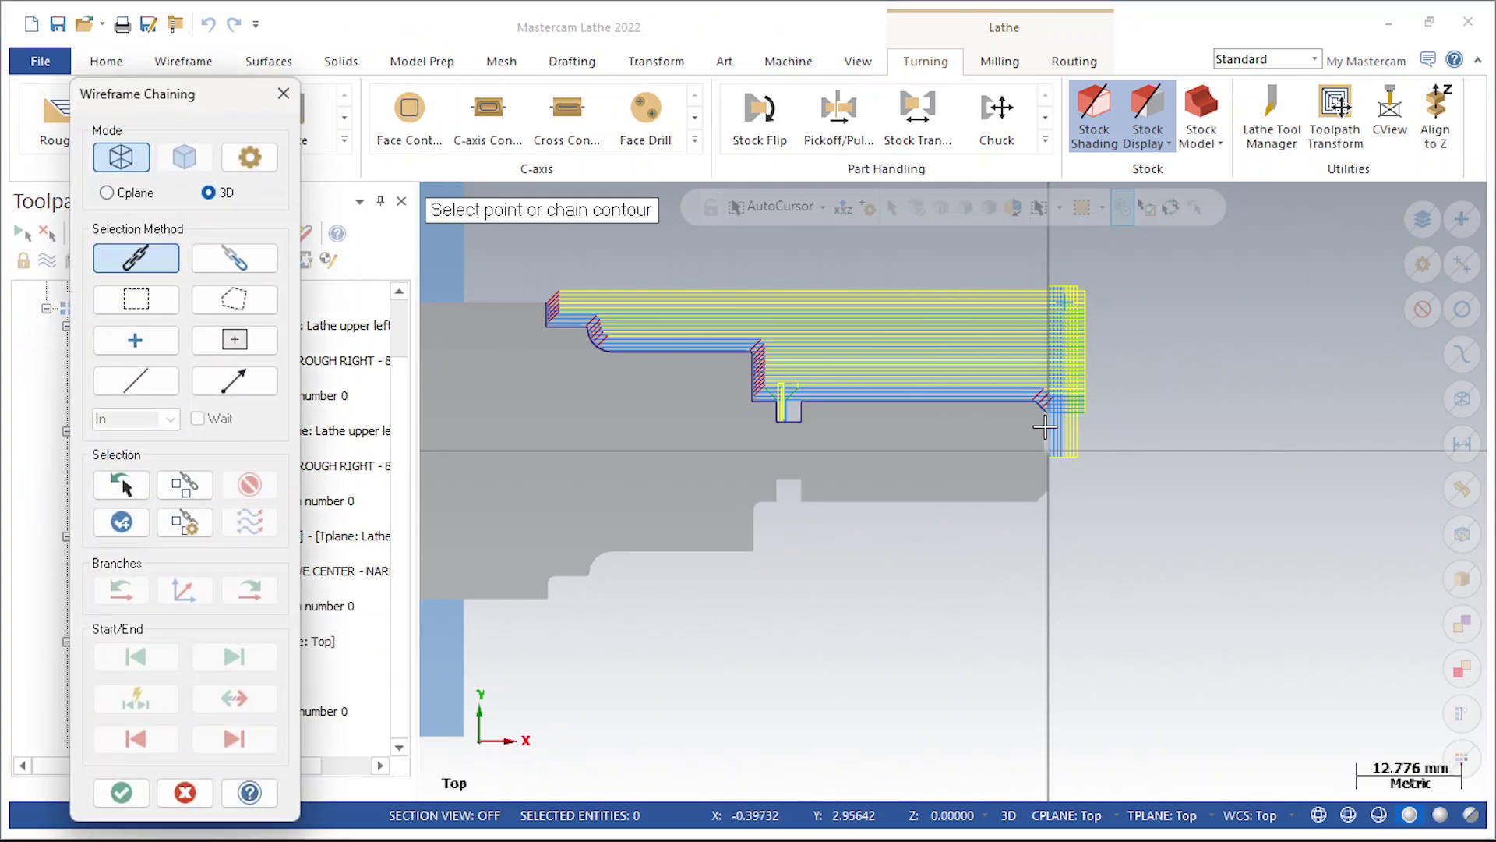
{"action": "left_click", "coordinate": [1021, 400]}
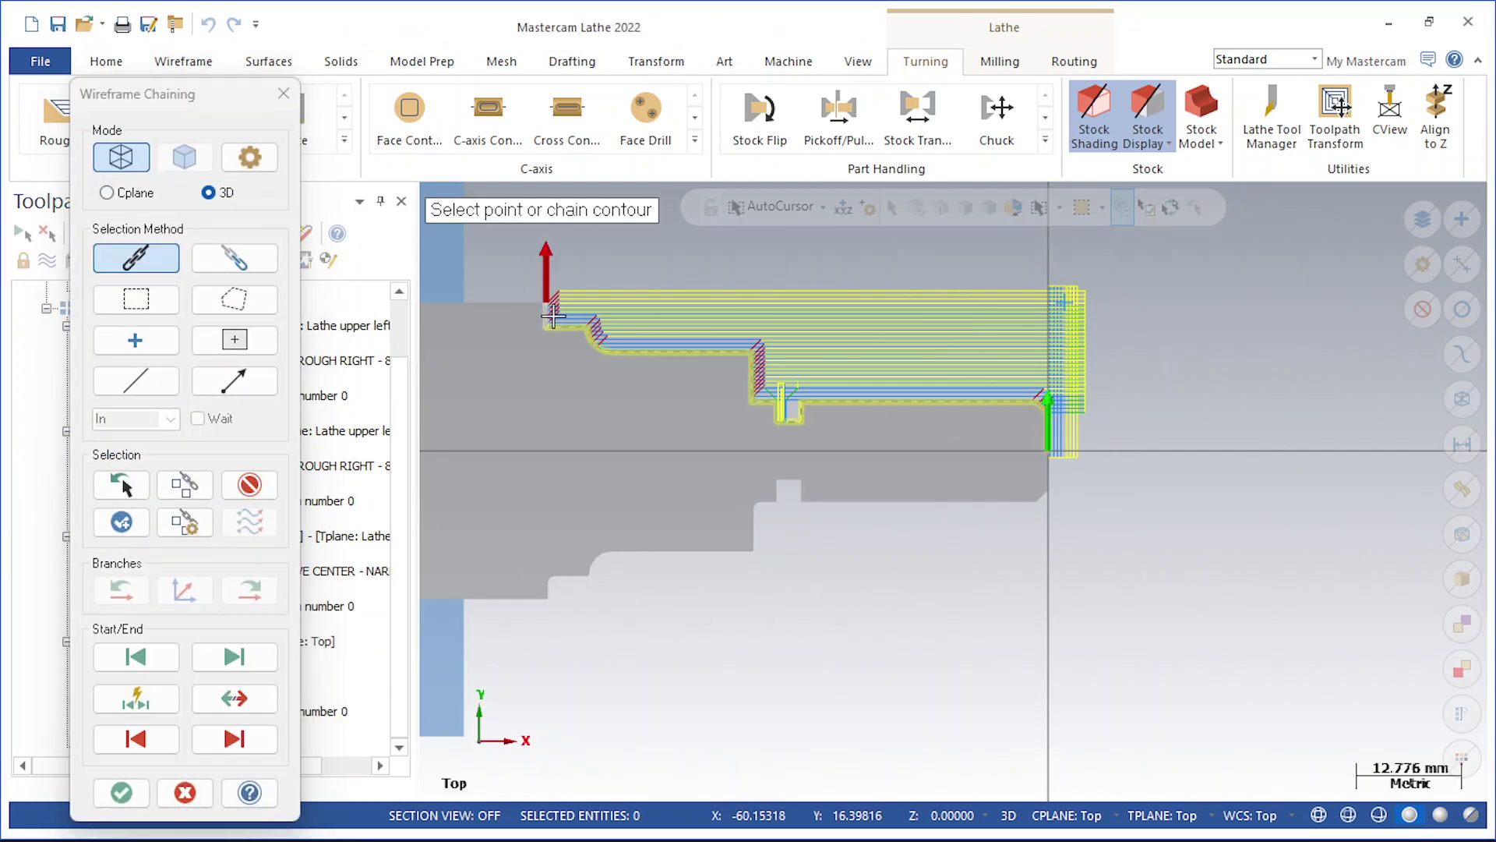
{"action": "left_click", "coordinate": [118, 791]}
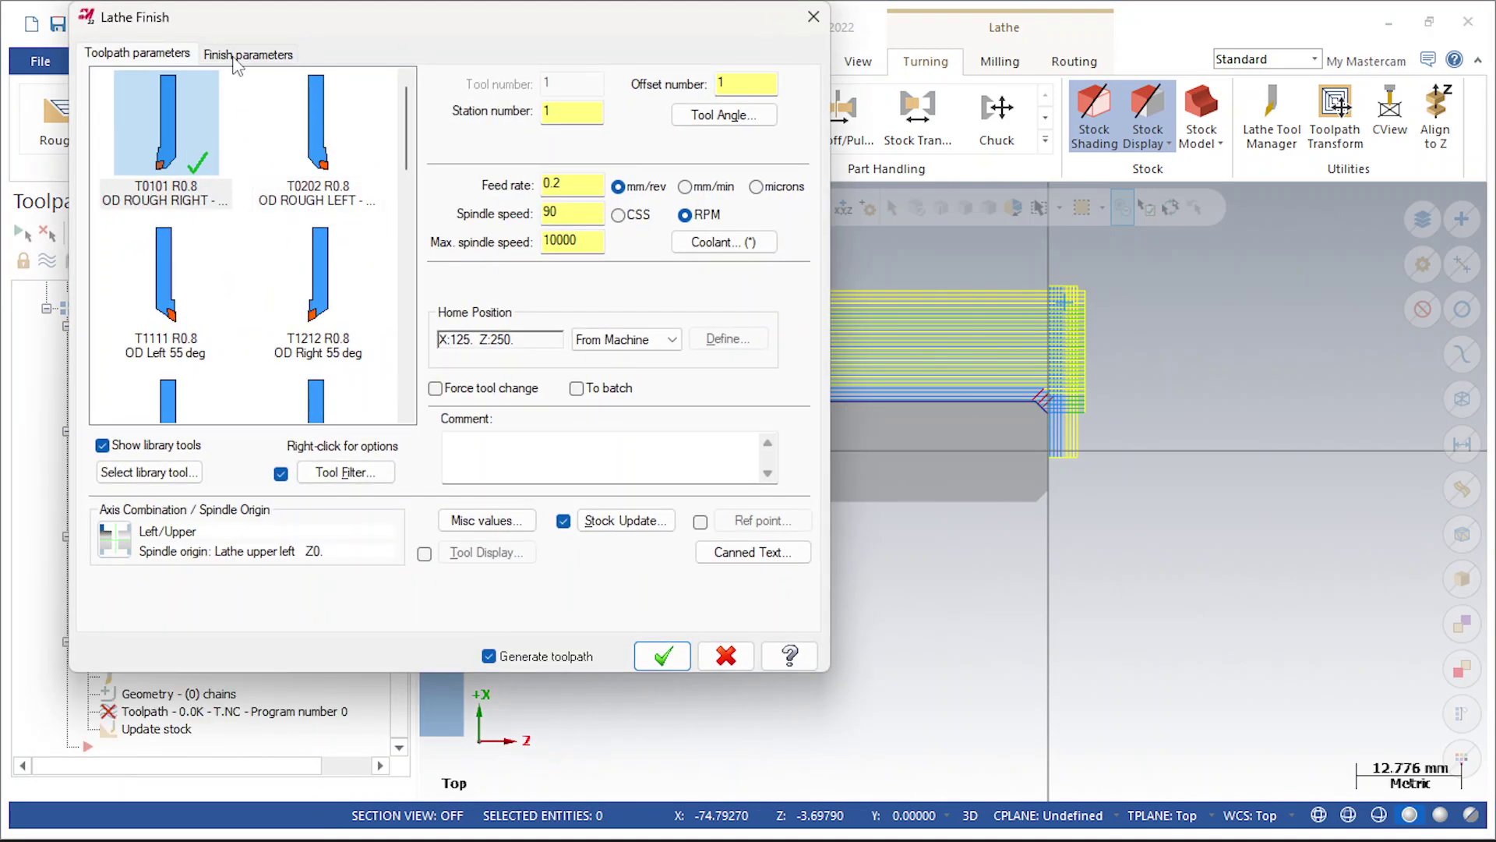
{"action": "left_click", "coordinate": [243, 55]}
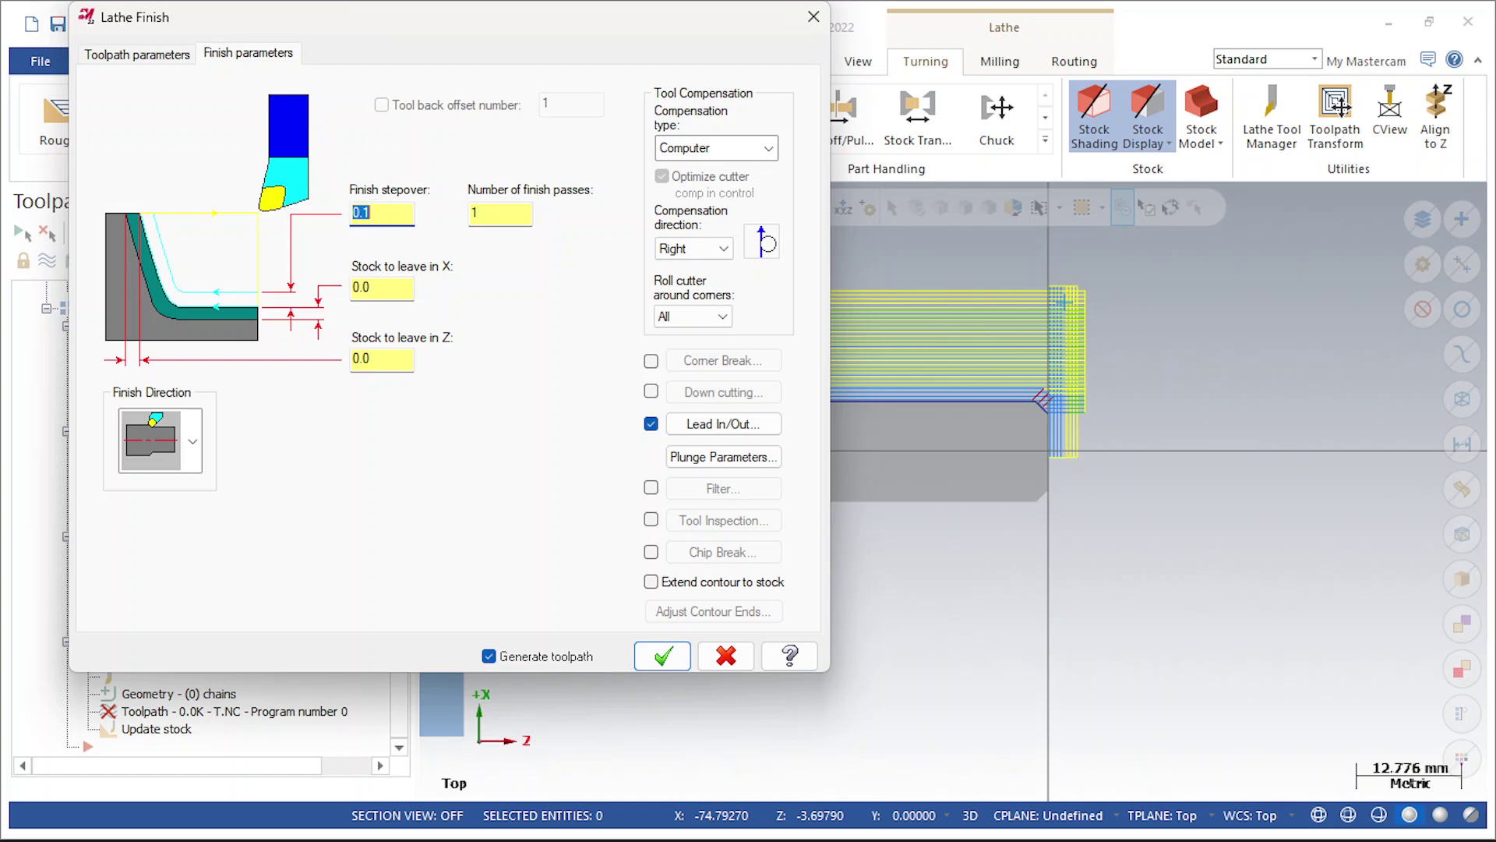
{"action": "left_click", "coordinate": [662, 656]}
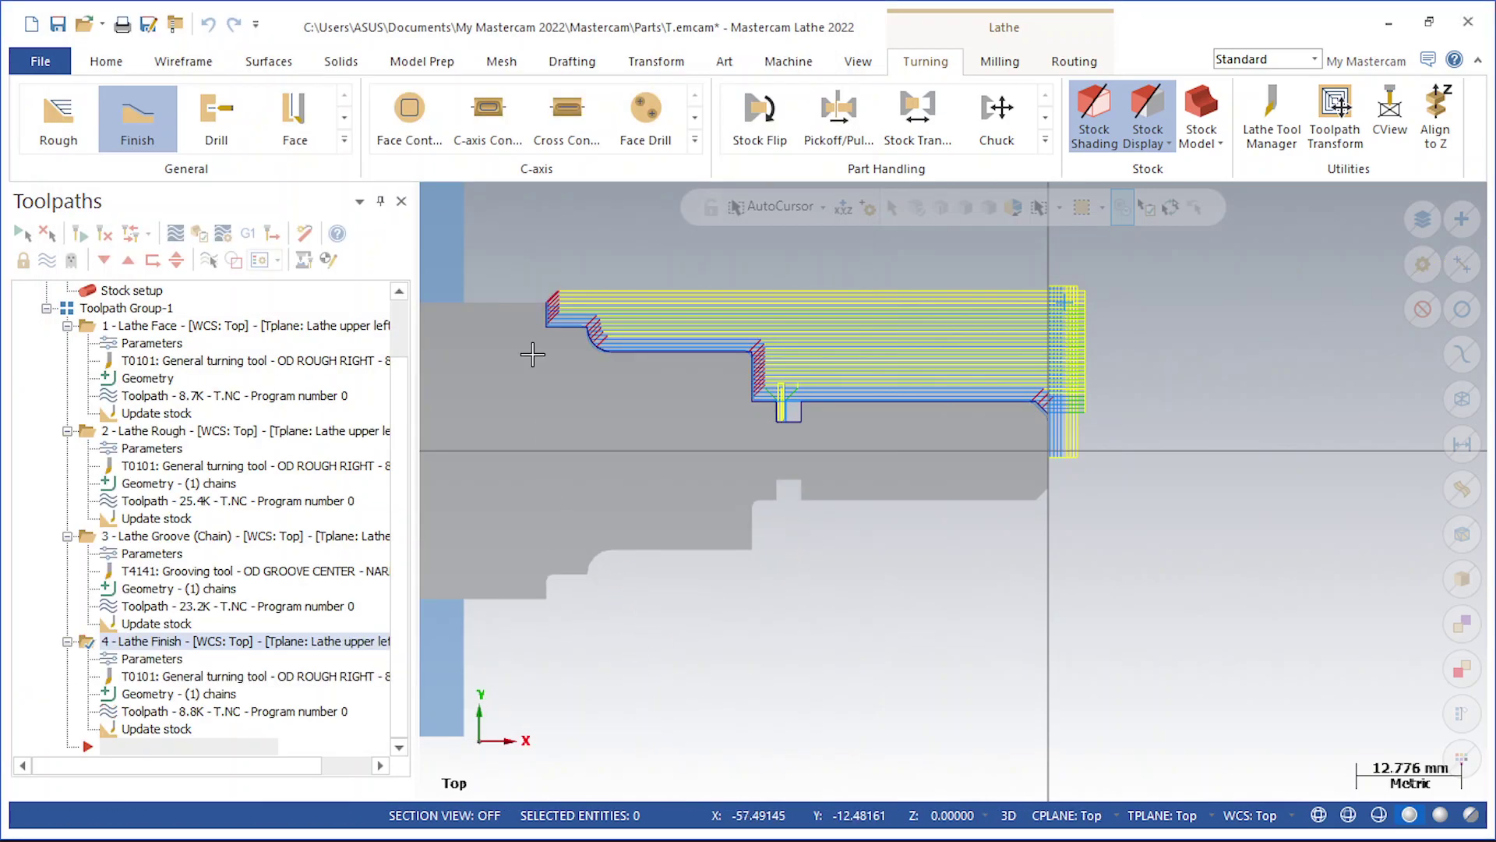
Start a lathe Thread toolpath with tool T9696 OD THREAD RIGHT-LARGE and change its spindle speed
{"action": "left_click", "coordinate": [343, 139]}
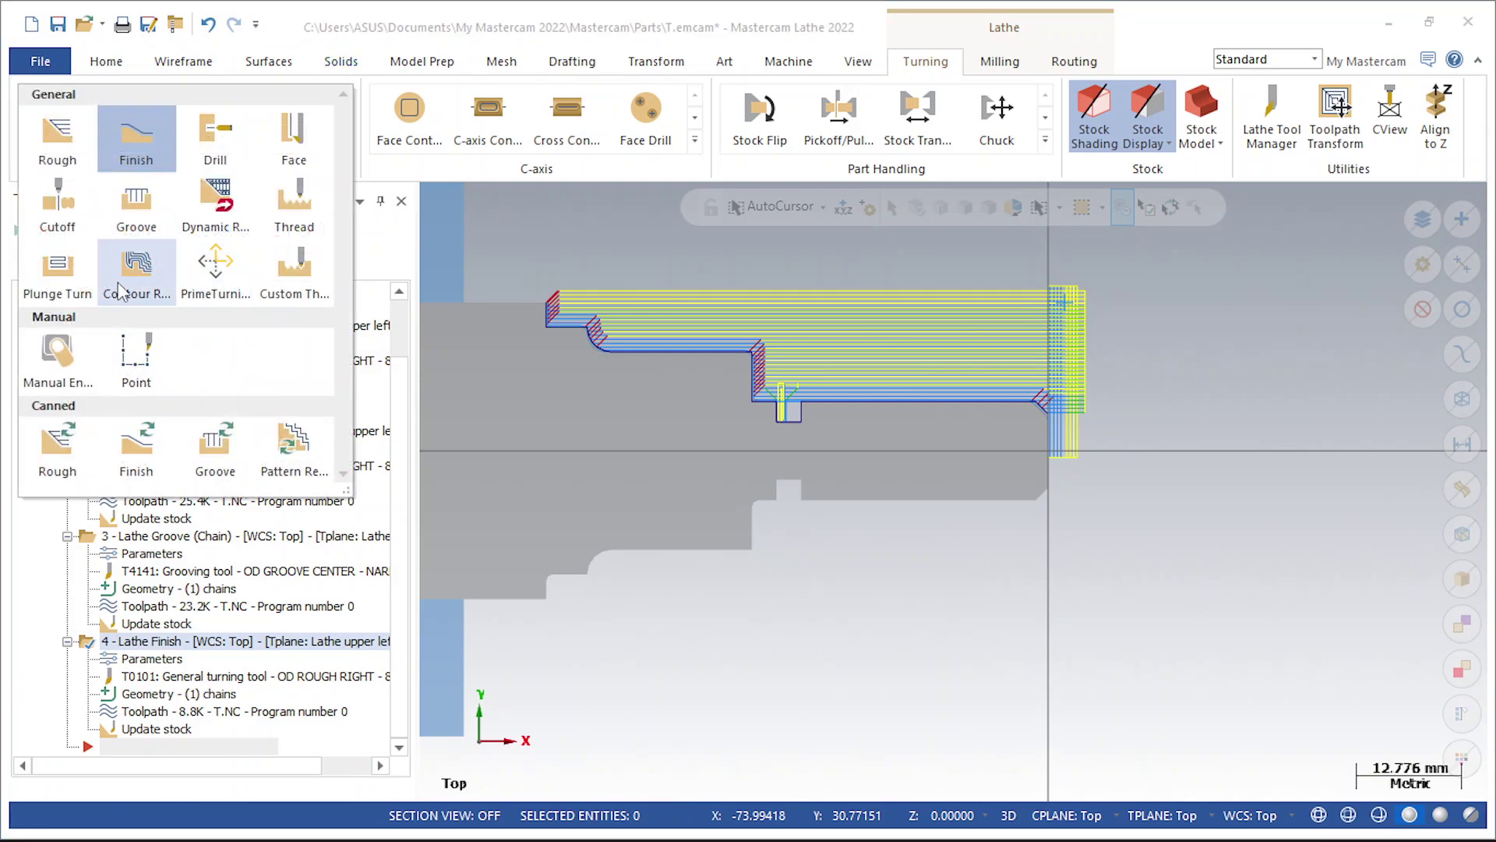
{"action": "left_click", "coordinate": [285, 195]}
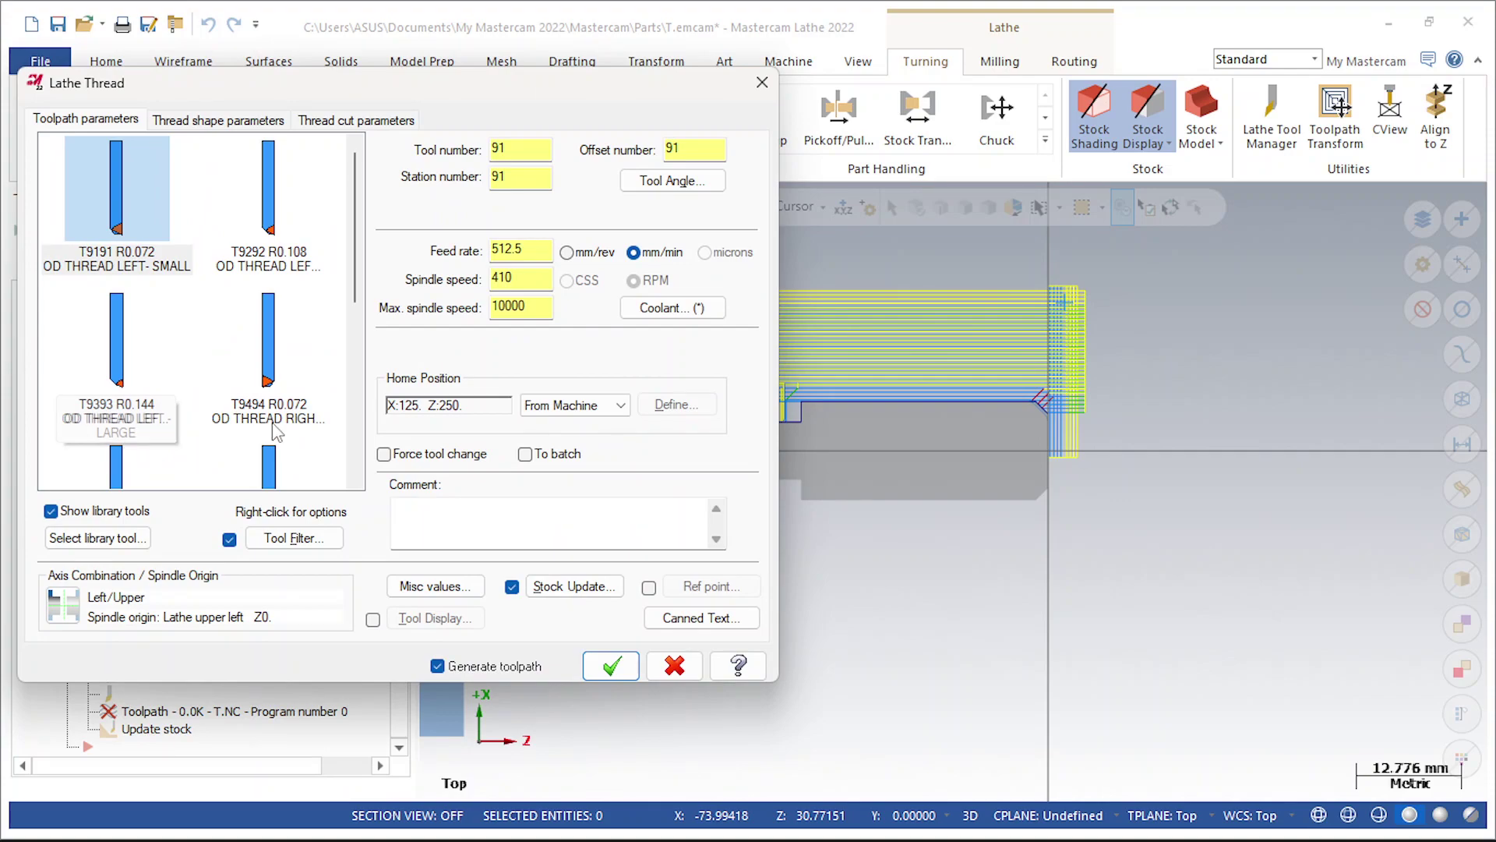
{"action": "scroll", "coordinate": [184, 318], "scroll_direction": "down", "scroll_amount": 5}
{"action": "scroll", "coordinate": [184, 318], "scroll_direction": "up", "scroll_amount": 5}
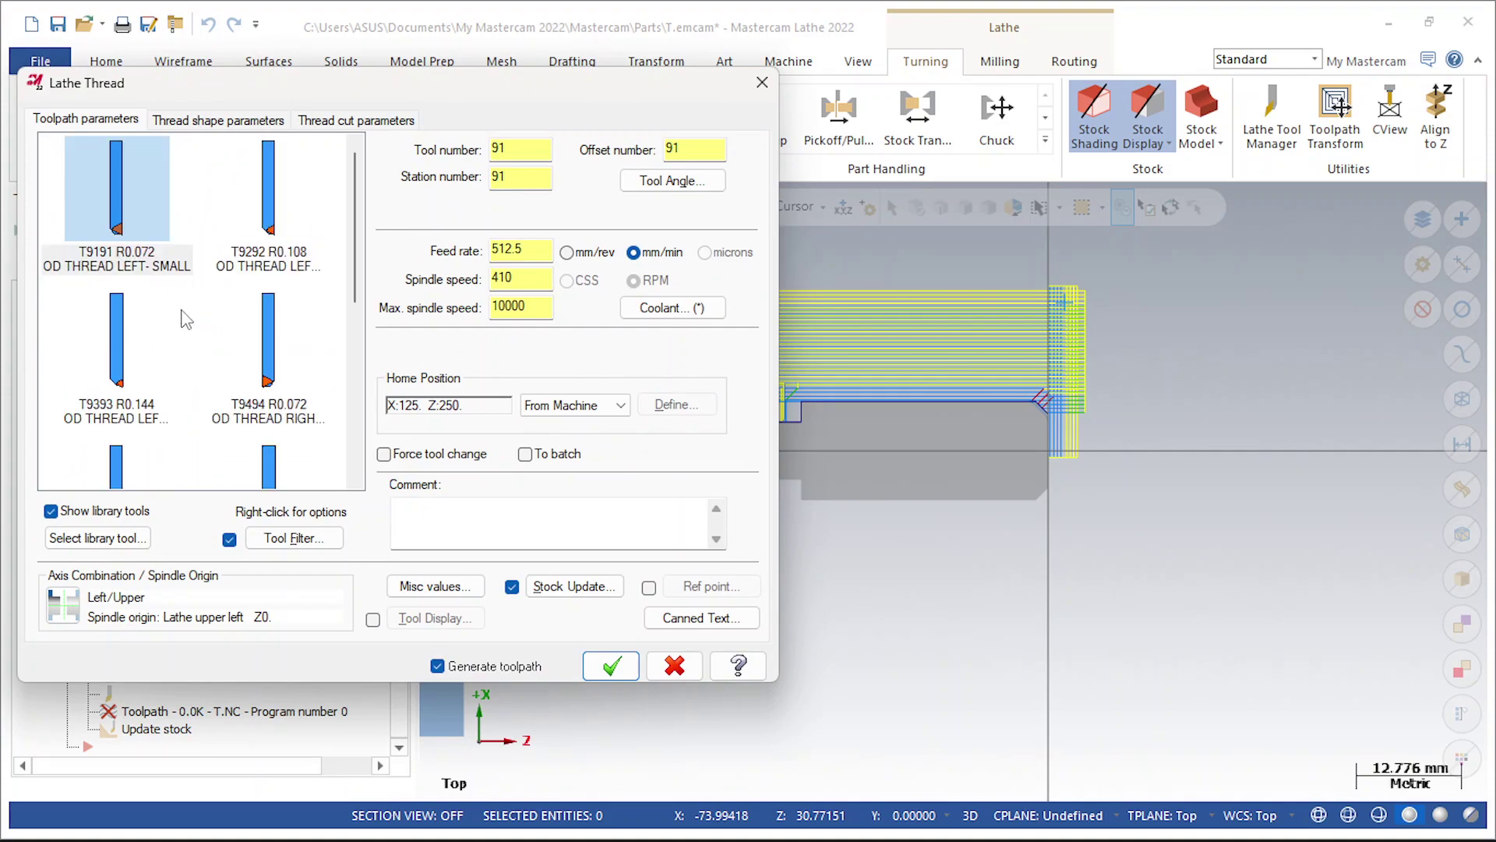
{"action": "scroll", "coordinate": [234, 311], "scroll_direction": "down", "scroll_amount": 2}
{"action": "left_click", "coordinate": [251, 269]}
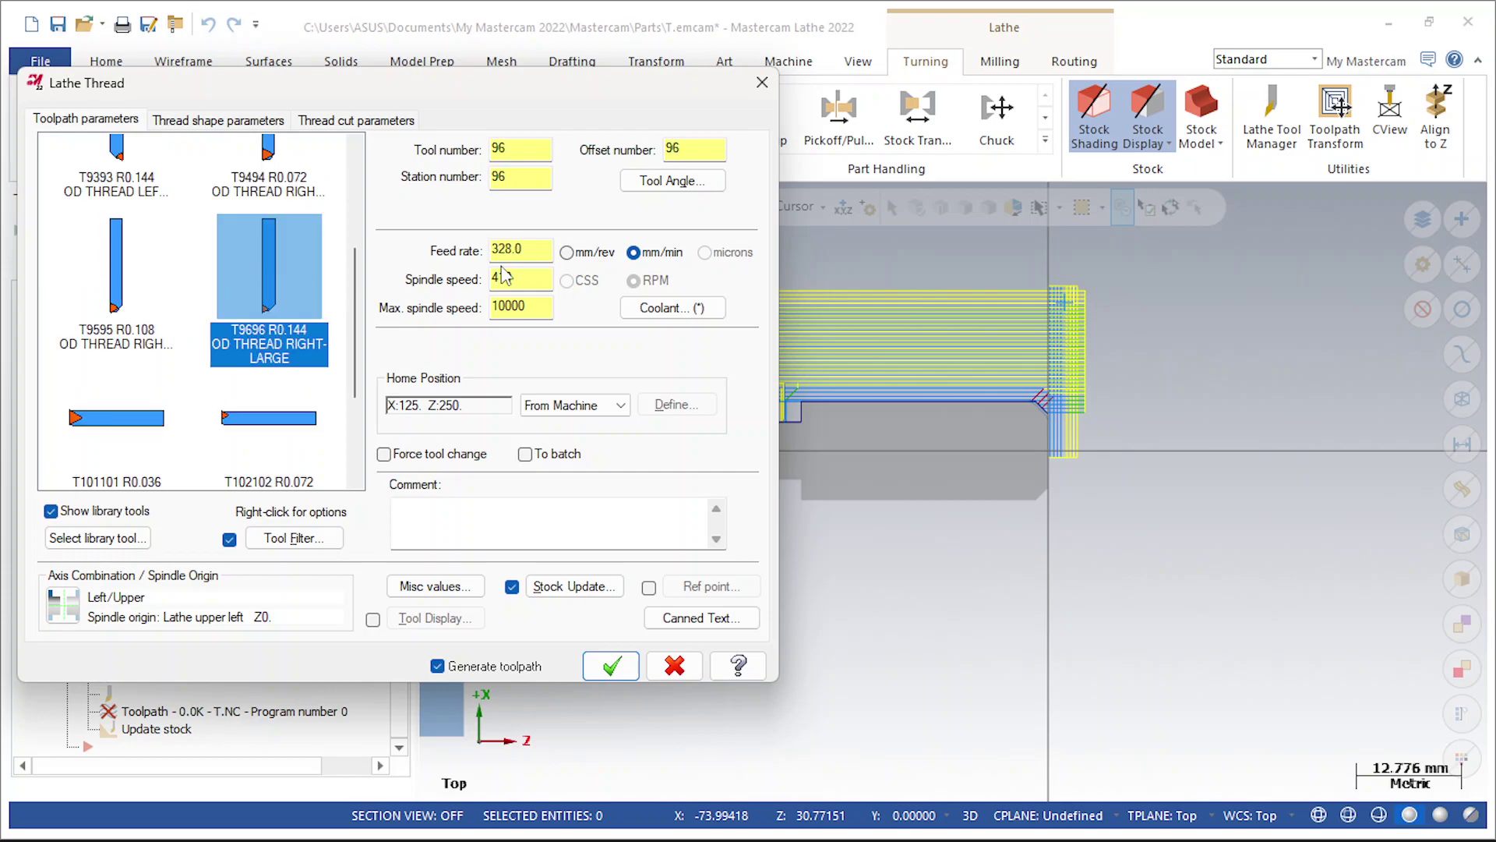
{"action": "double_click", "coordinate": [510, 274]}
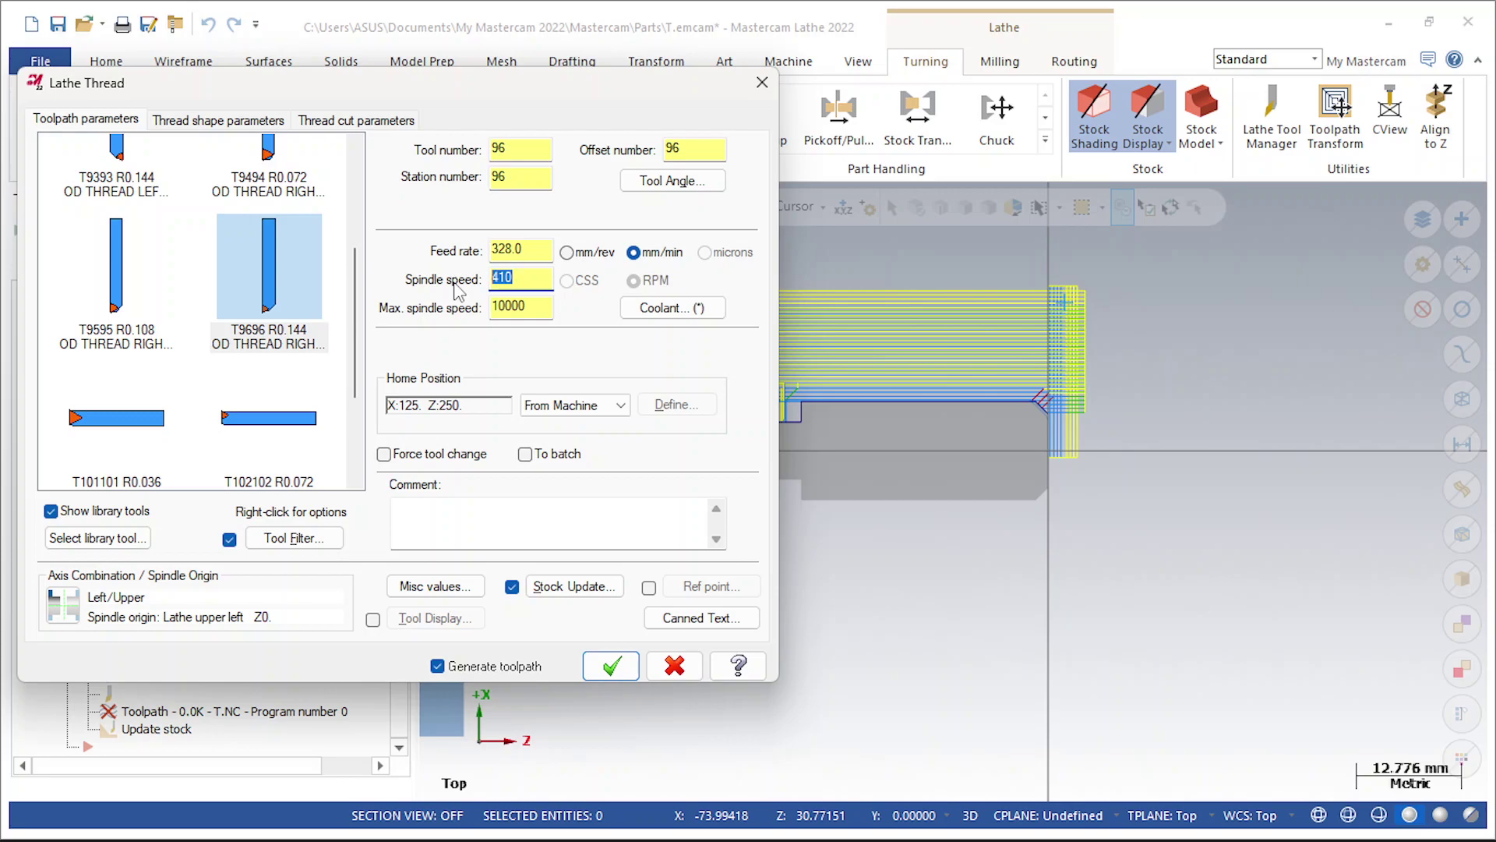
{"action": "type", "text": "1"}
Set the thread form from the Metric M Profile table to the 12 mm major diameter with a 1.5 lead
{"action": "left_click", "coordinate": [246, 119]}
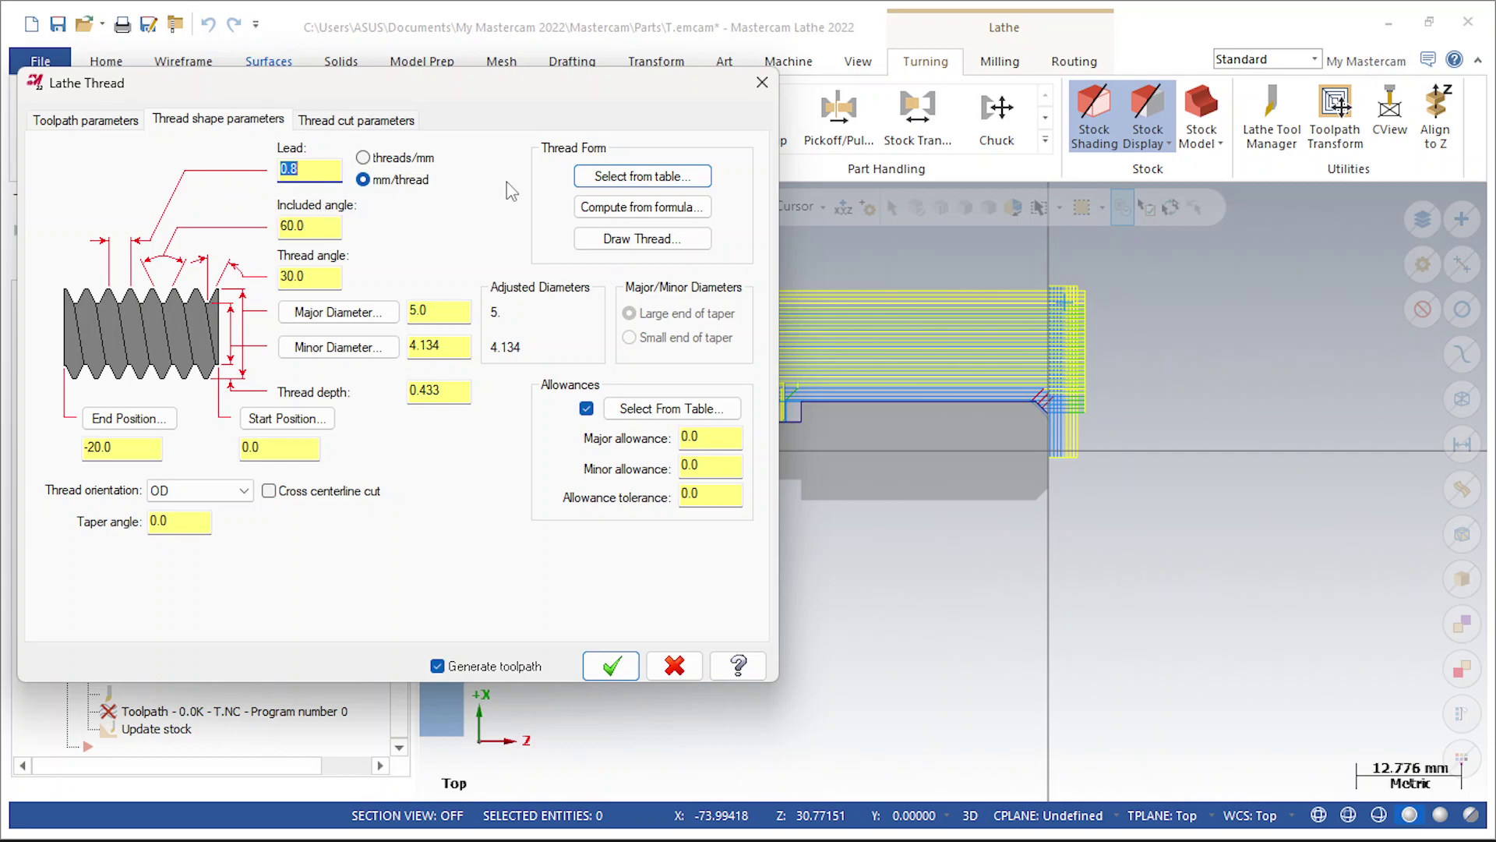
{"action": "left_click", "coordinate": [639, 182]}
{"action": "scroll", "coordinate": [250, 472], "scroll_direction": "down", "scroll_amount": 3}
{"action": "scroll", "coordinate": [203, 514], "scroll_direction": "up", "scroll_amount": 1}
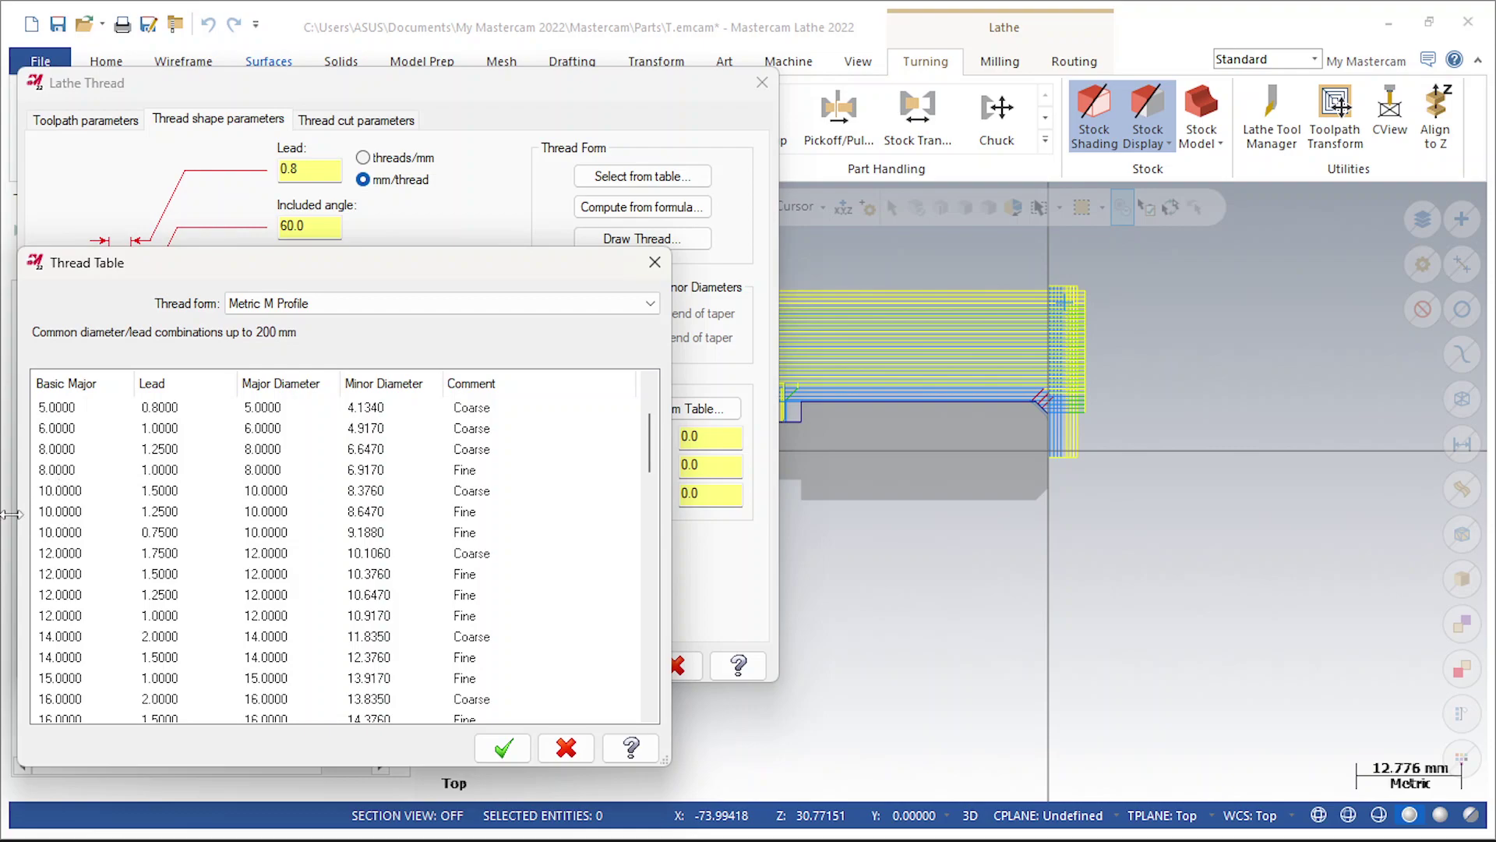
{"action": "scroll", "coordinate": [101, 544], "scroll_direction": "down", "scroll_amount": 2}
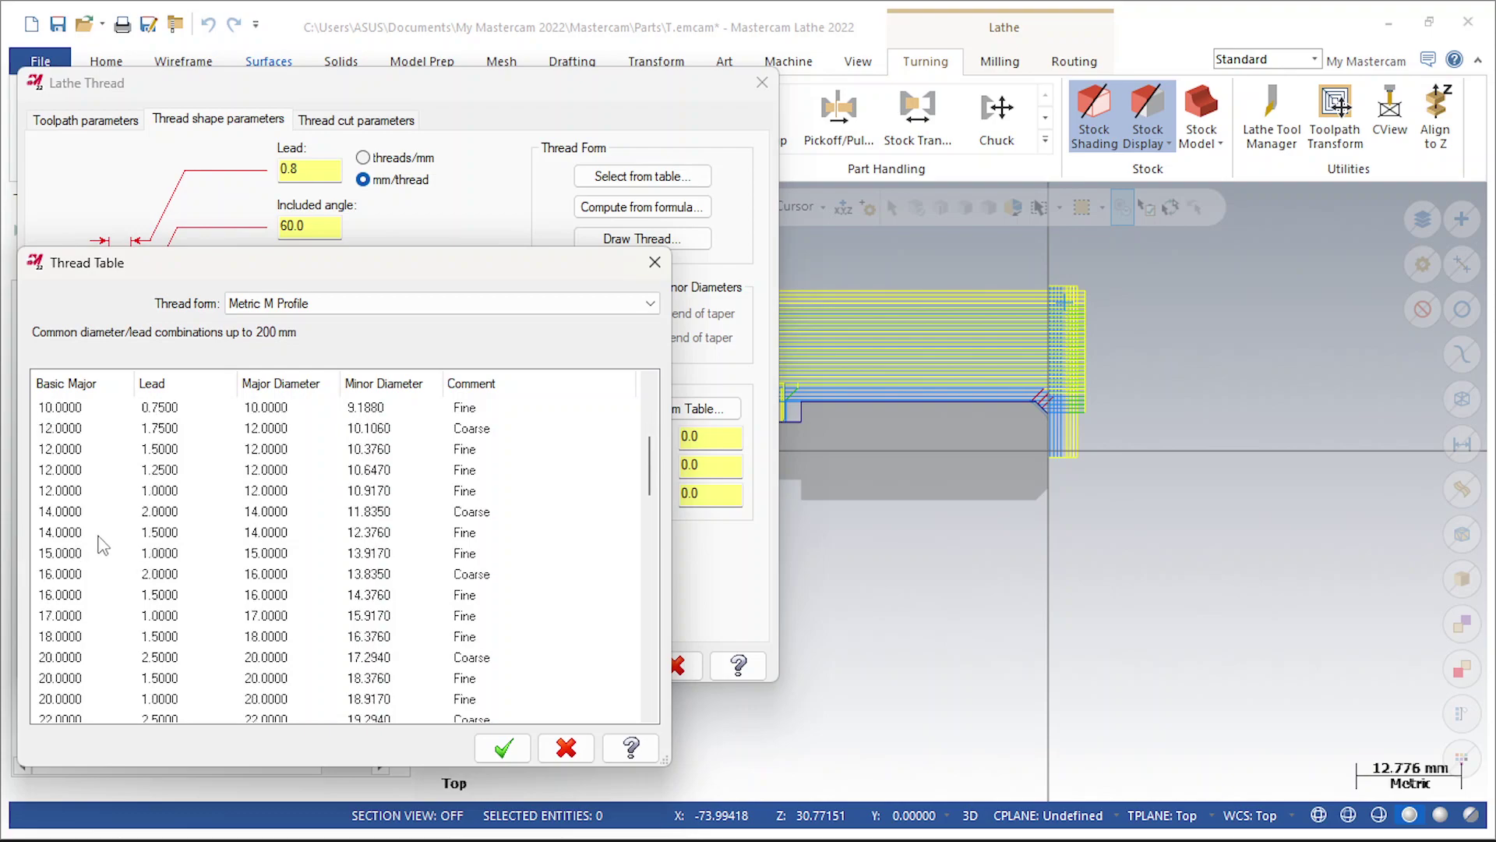
{"action": "left_click", "coordinate": [75, 450]}
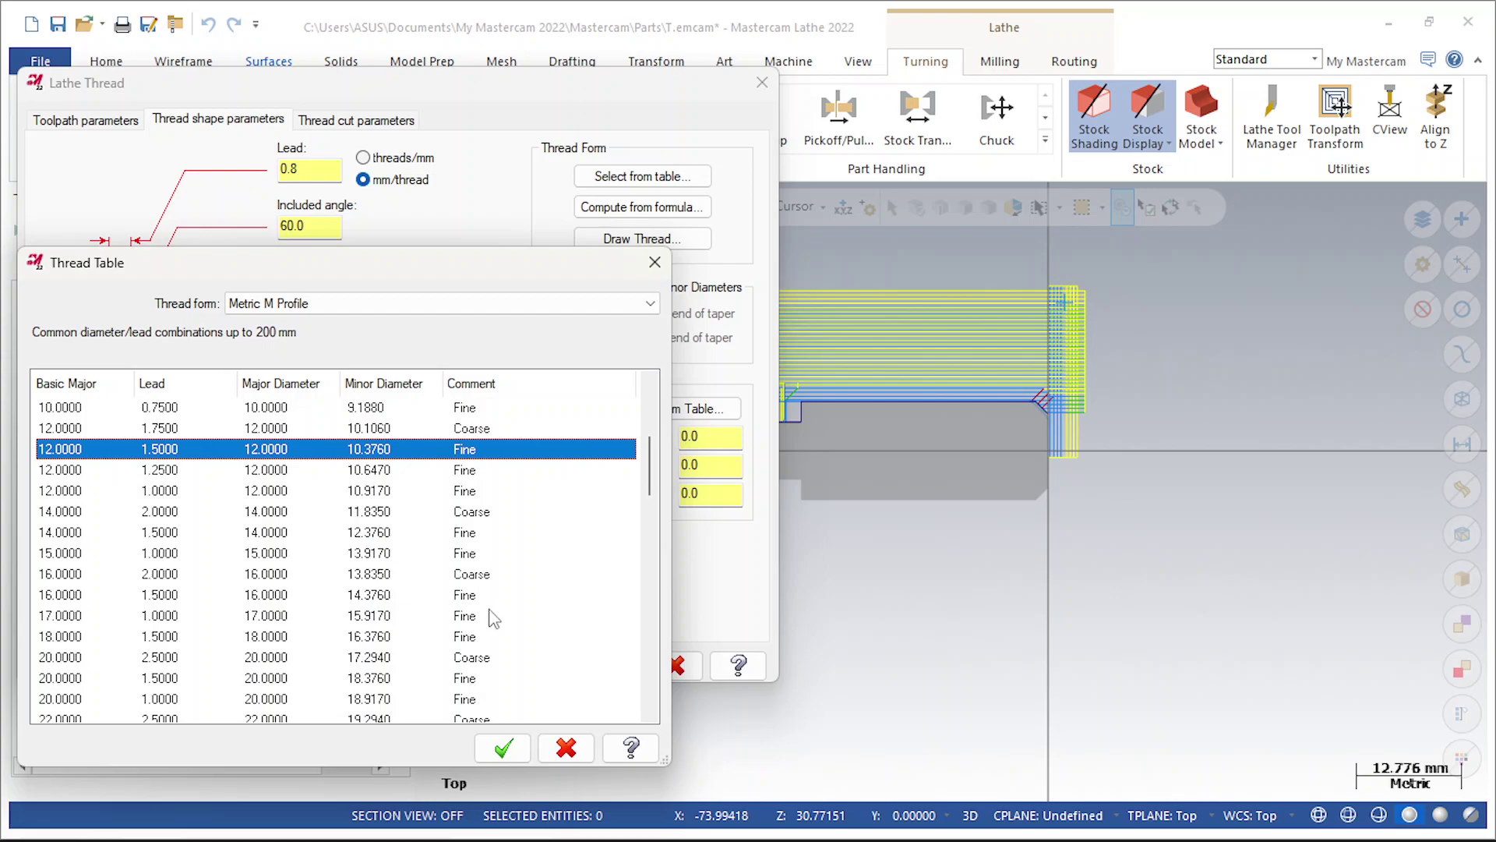
{"action": "left_click", "coordinate": [505, 749]}
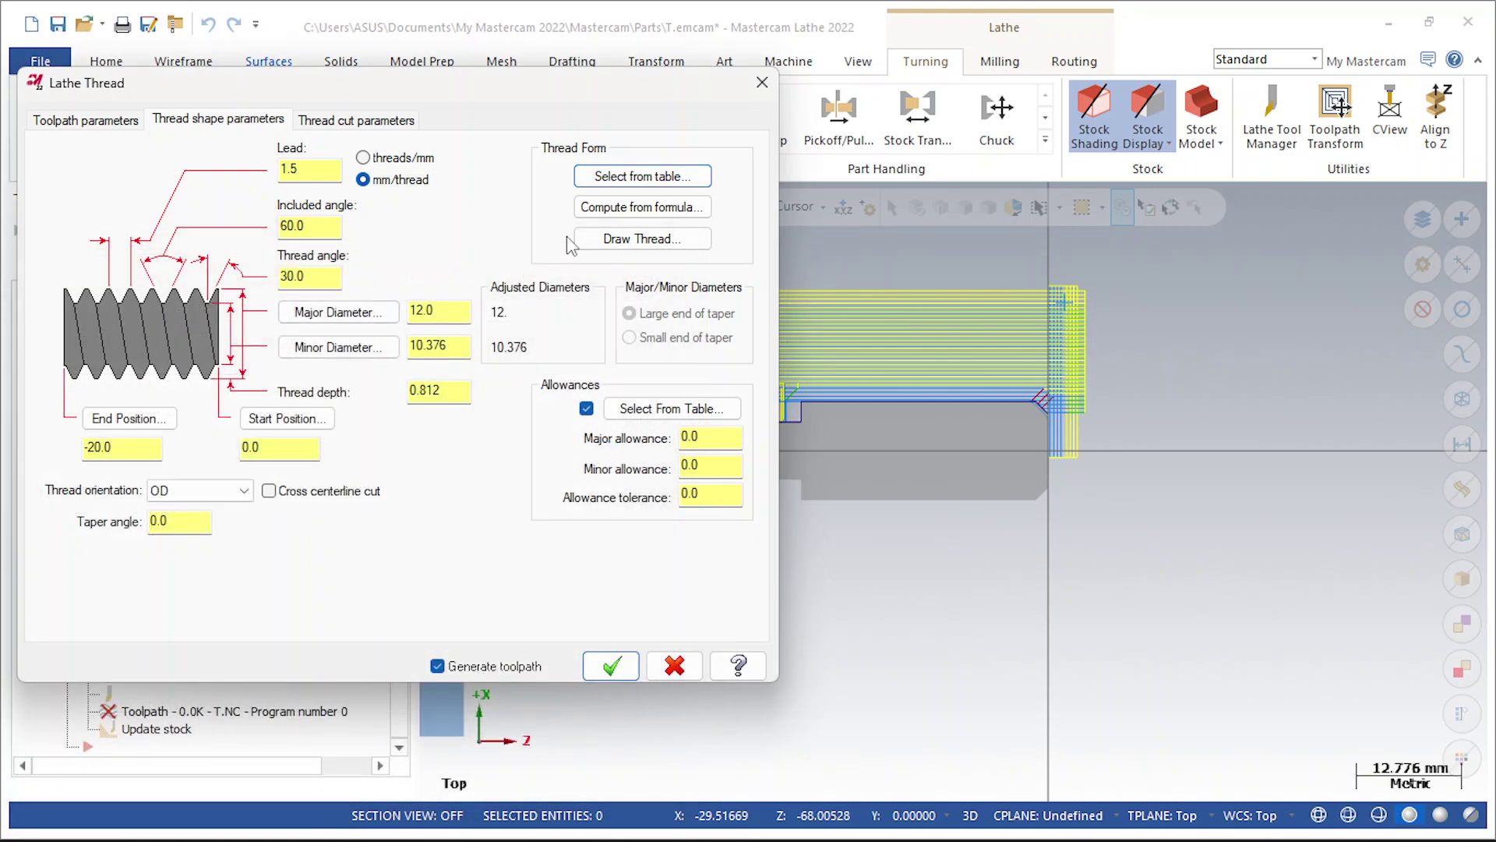
Accept 2 starts in the multi-start thread parameters, then set the thread's end position to -30 and generate the toolpath
{"action": "left_click", "coordinate": [370, 124]}
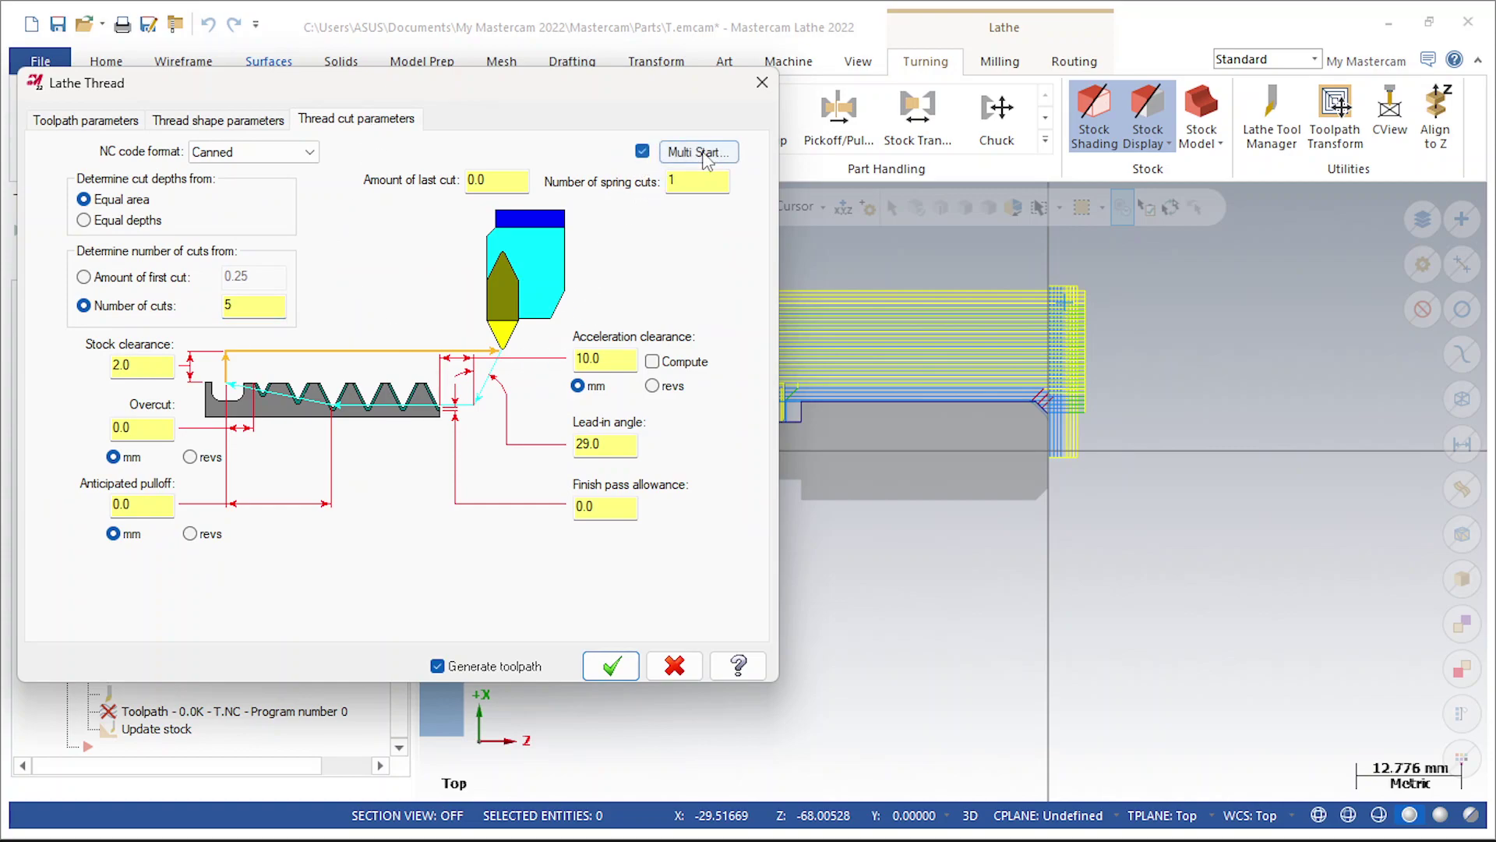
{"action": "left_click", "coordinate": [706, 152]}
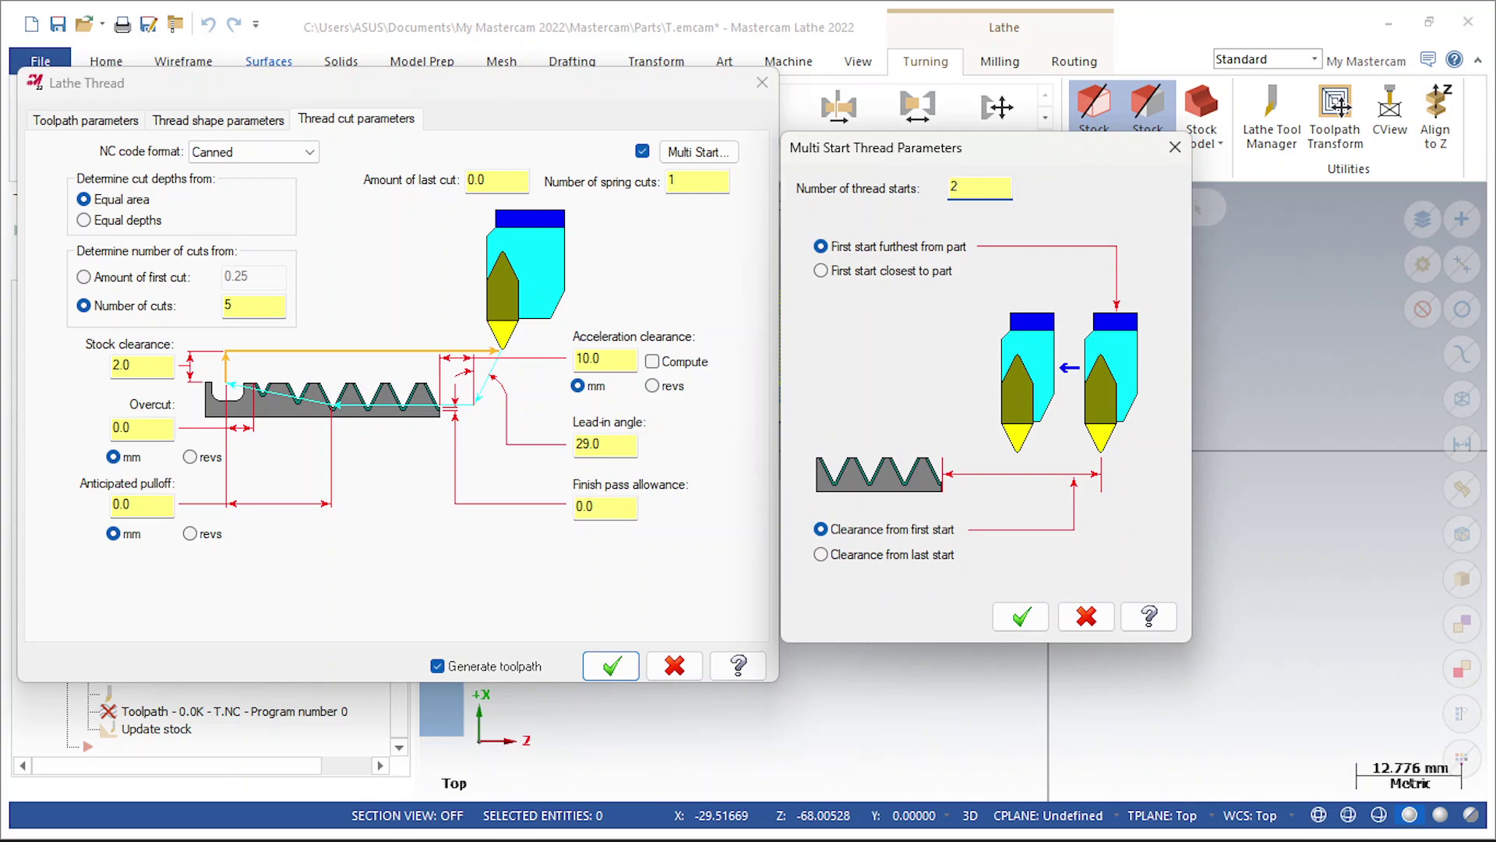
{"action": "left_click", "coordinate": [1021, 617]}
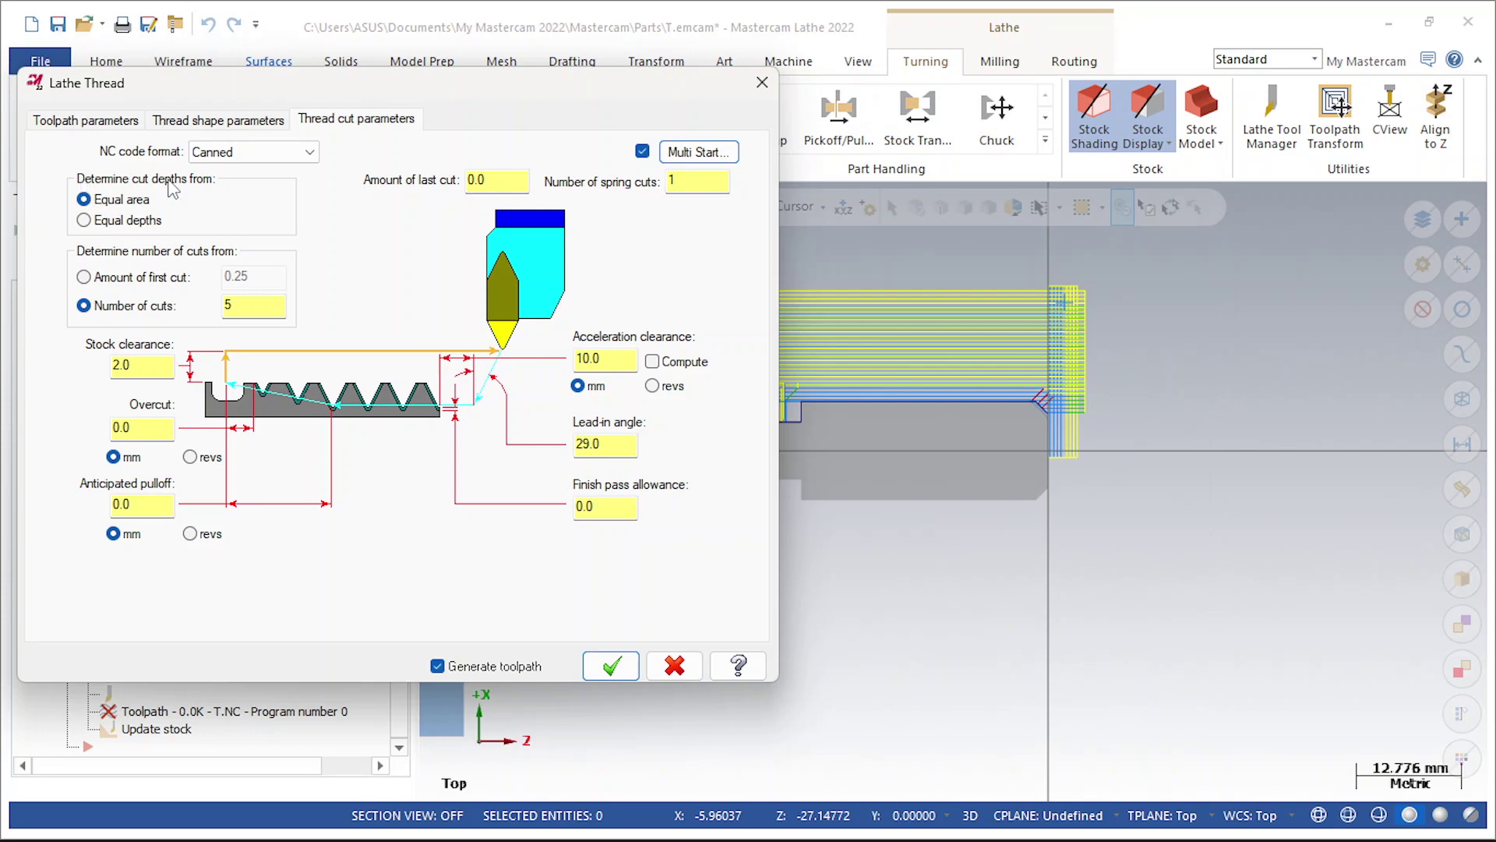
{"action": "left_click", "coordinate": [253, 125]}
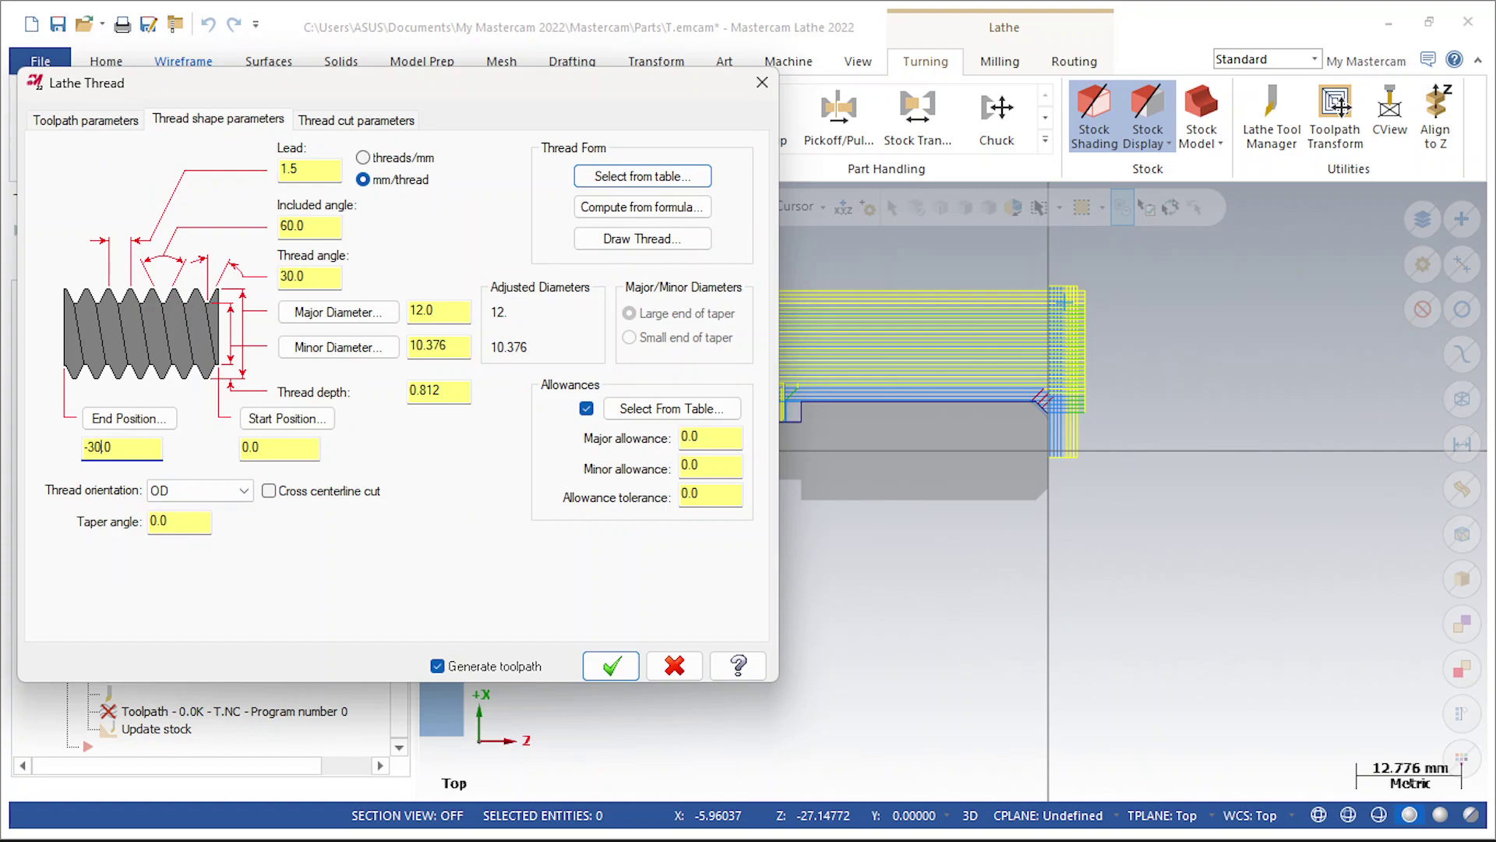
{"action": "left_click", "coordinate": [611, 666]}
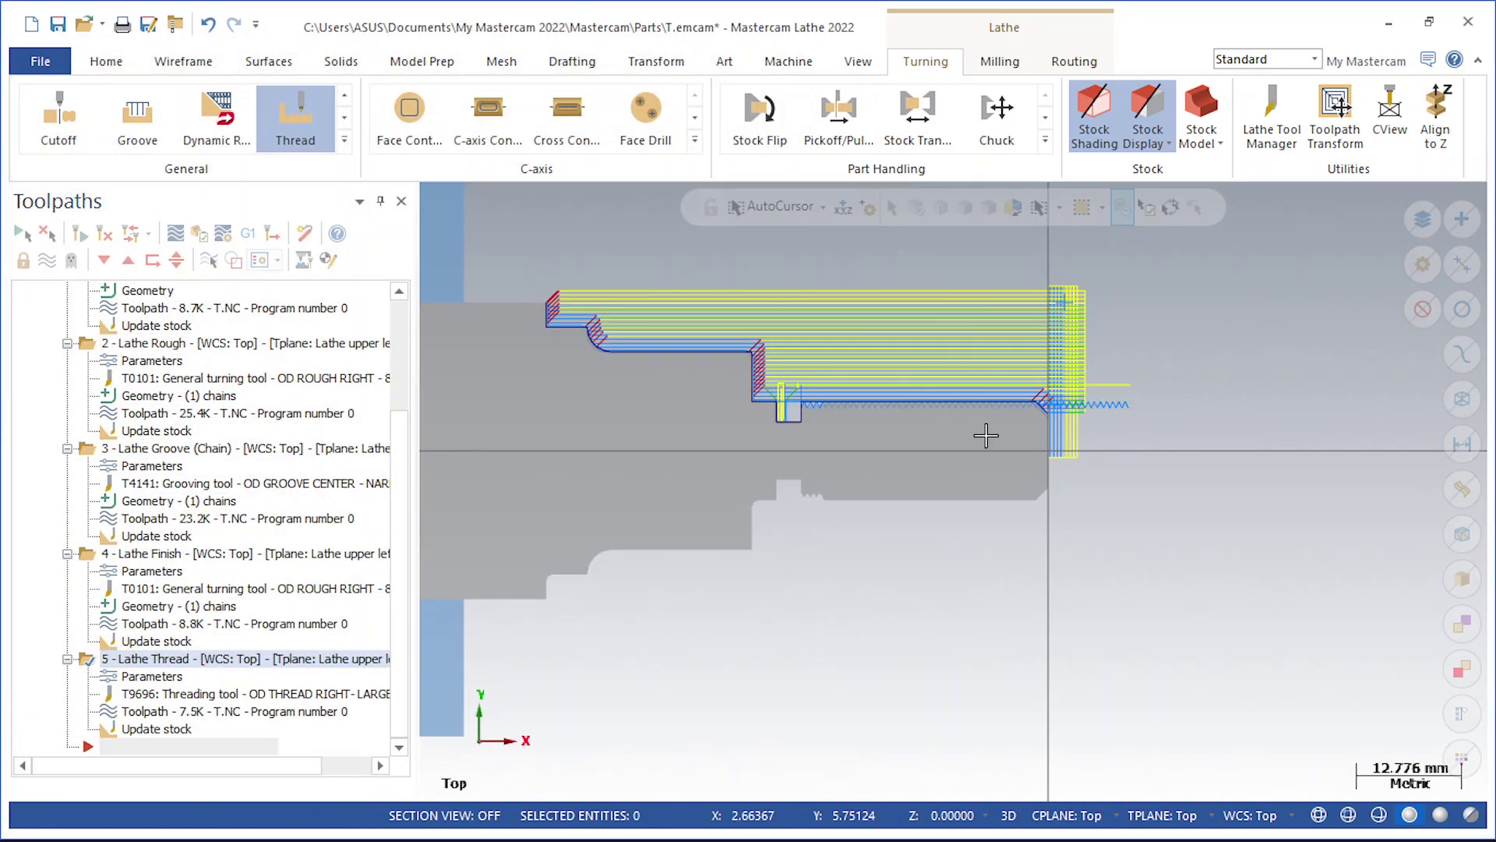
Regenerate the lathe operations and open the Backplot for them
{"action": "scroll", "coordinate": [903, 432], "scroll_direction": "up", "scroll_amount": 3}
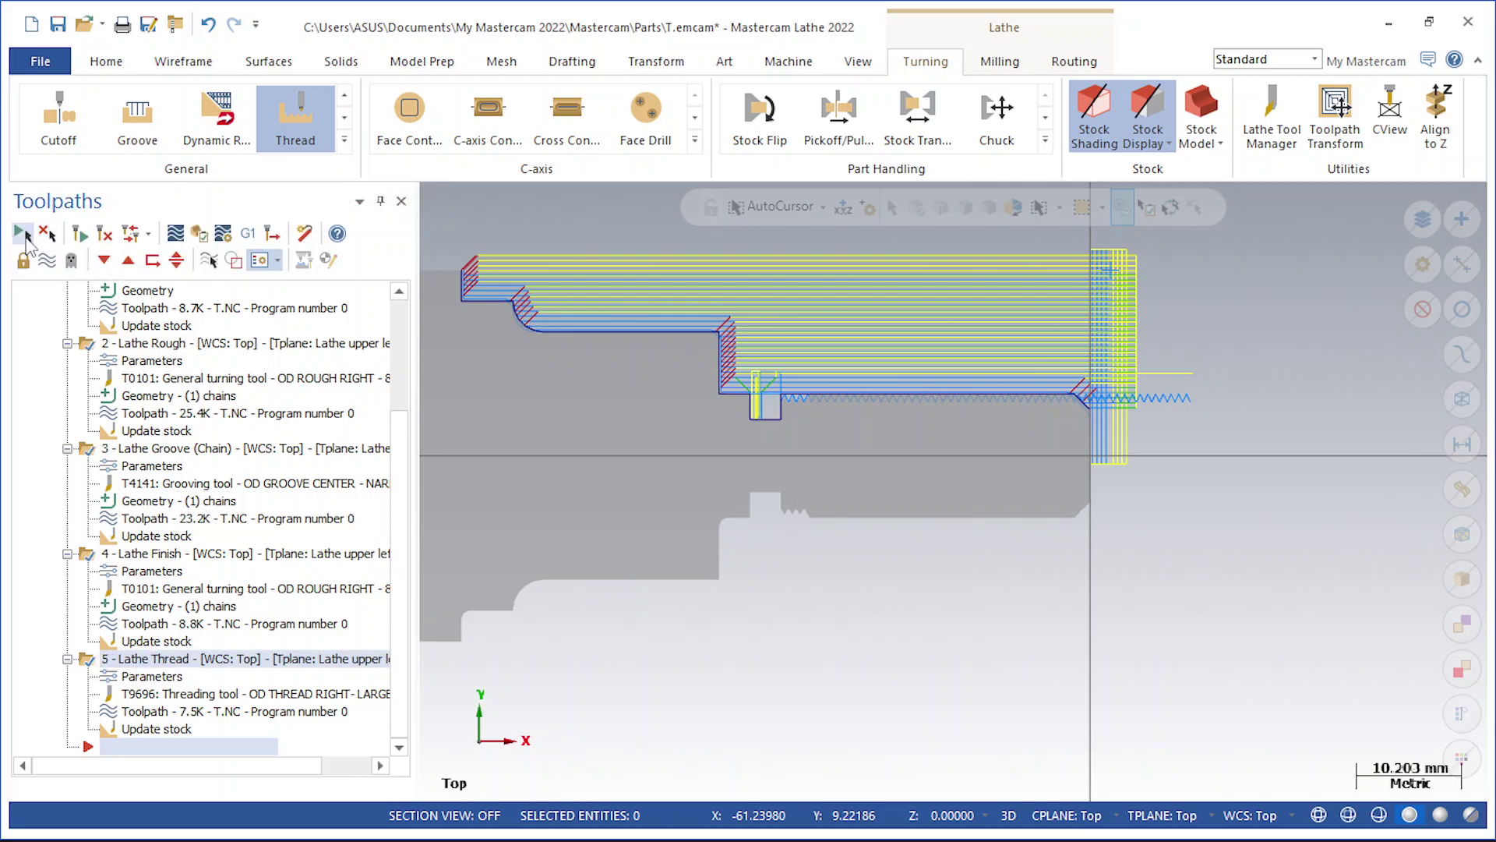
{"action": "left_click", "coordinate": [81, 236]}
{"action": "left_click", "coordinate": [173, 234]}
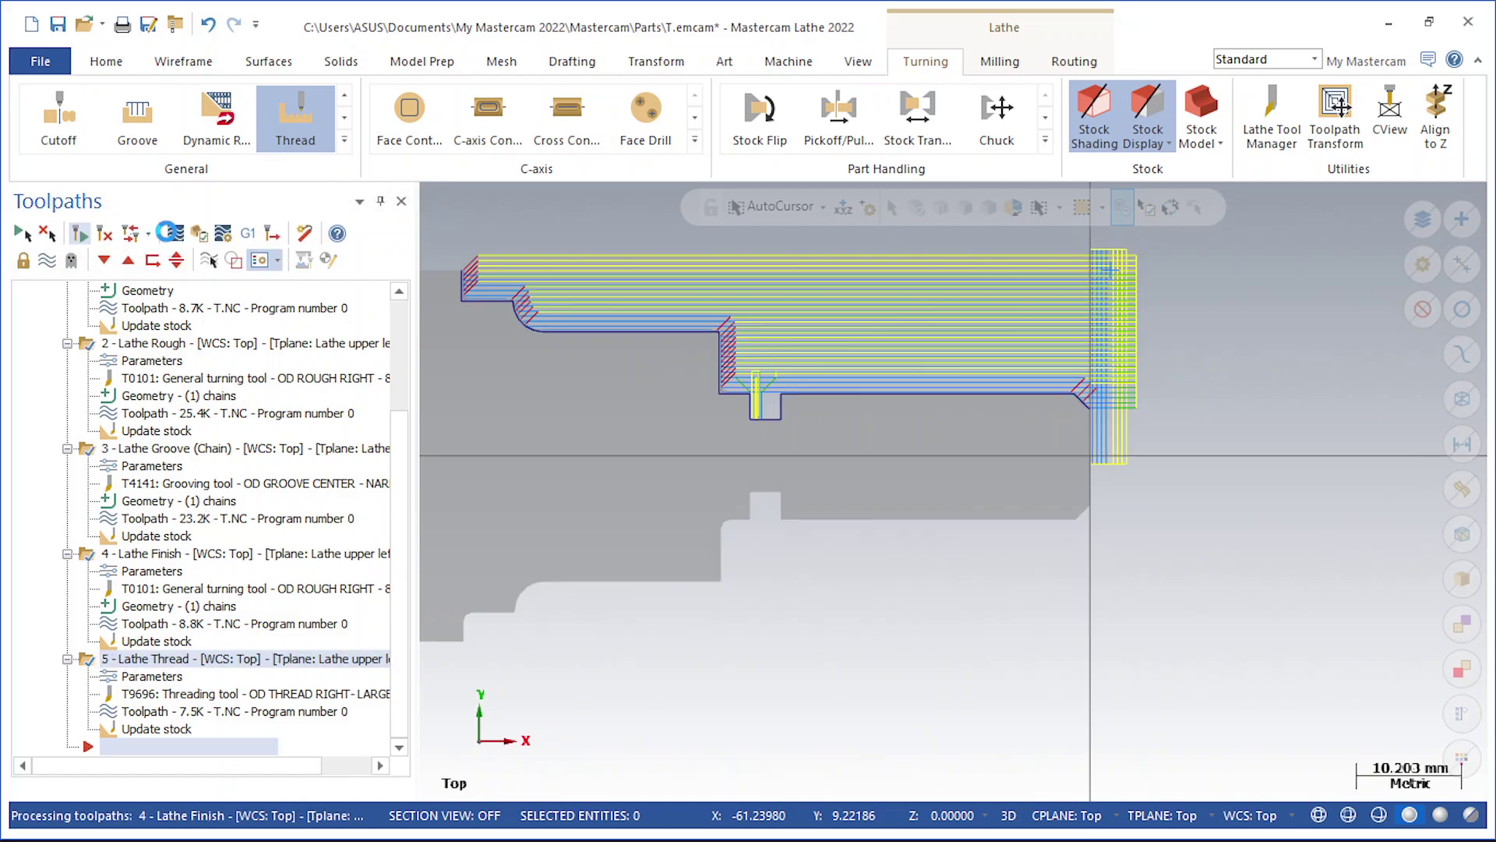
{"action": "left_click", "coordinate": [173, 235]}
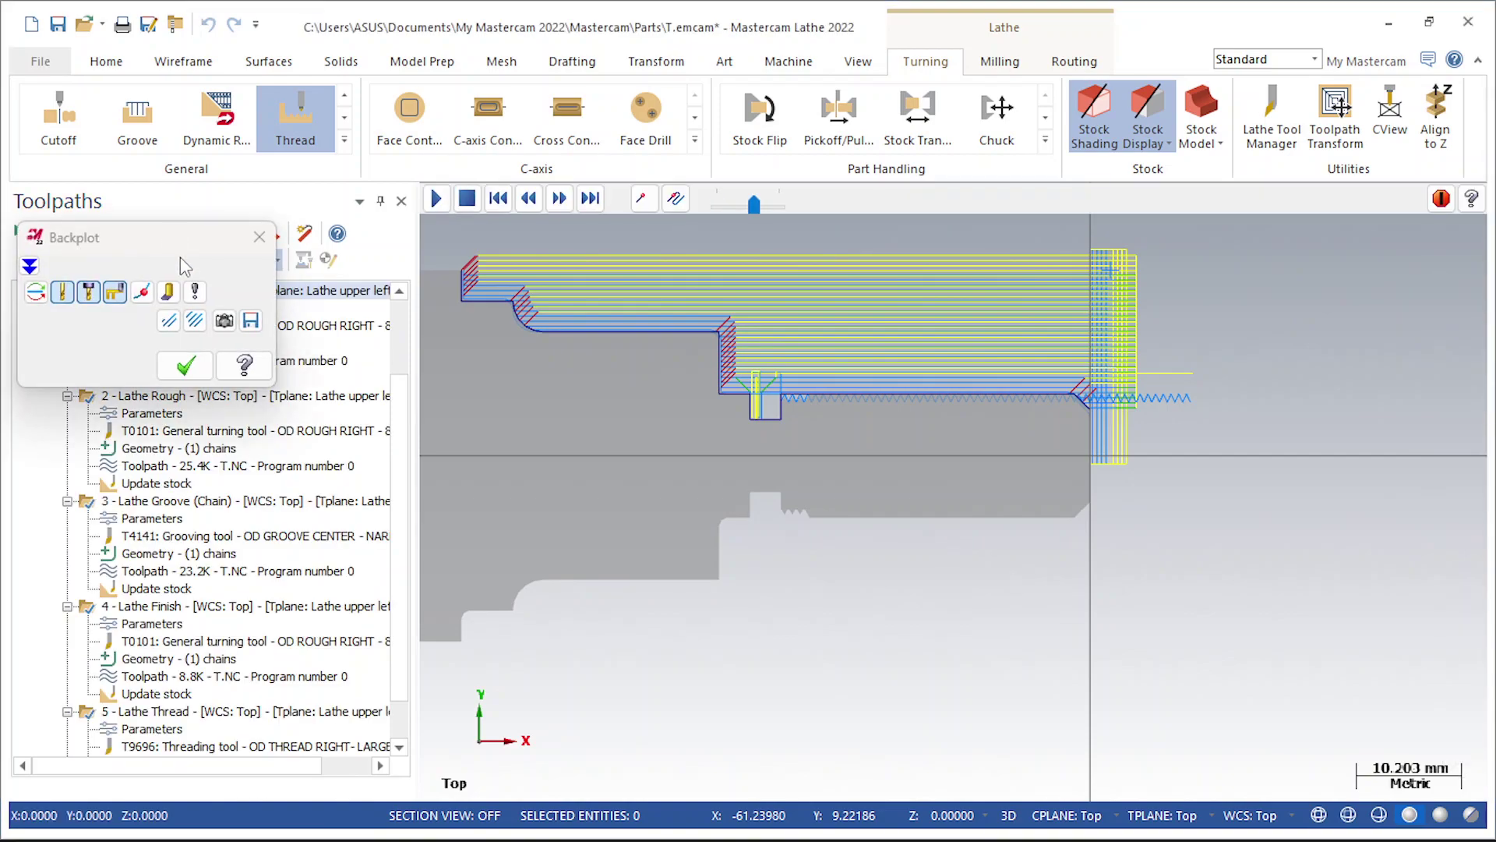
Close the Backplot and open the selected lathe operations for verification in Mastercam Simulator
{"action": "left_click", "coordinate": [185, 367]}
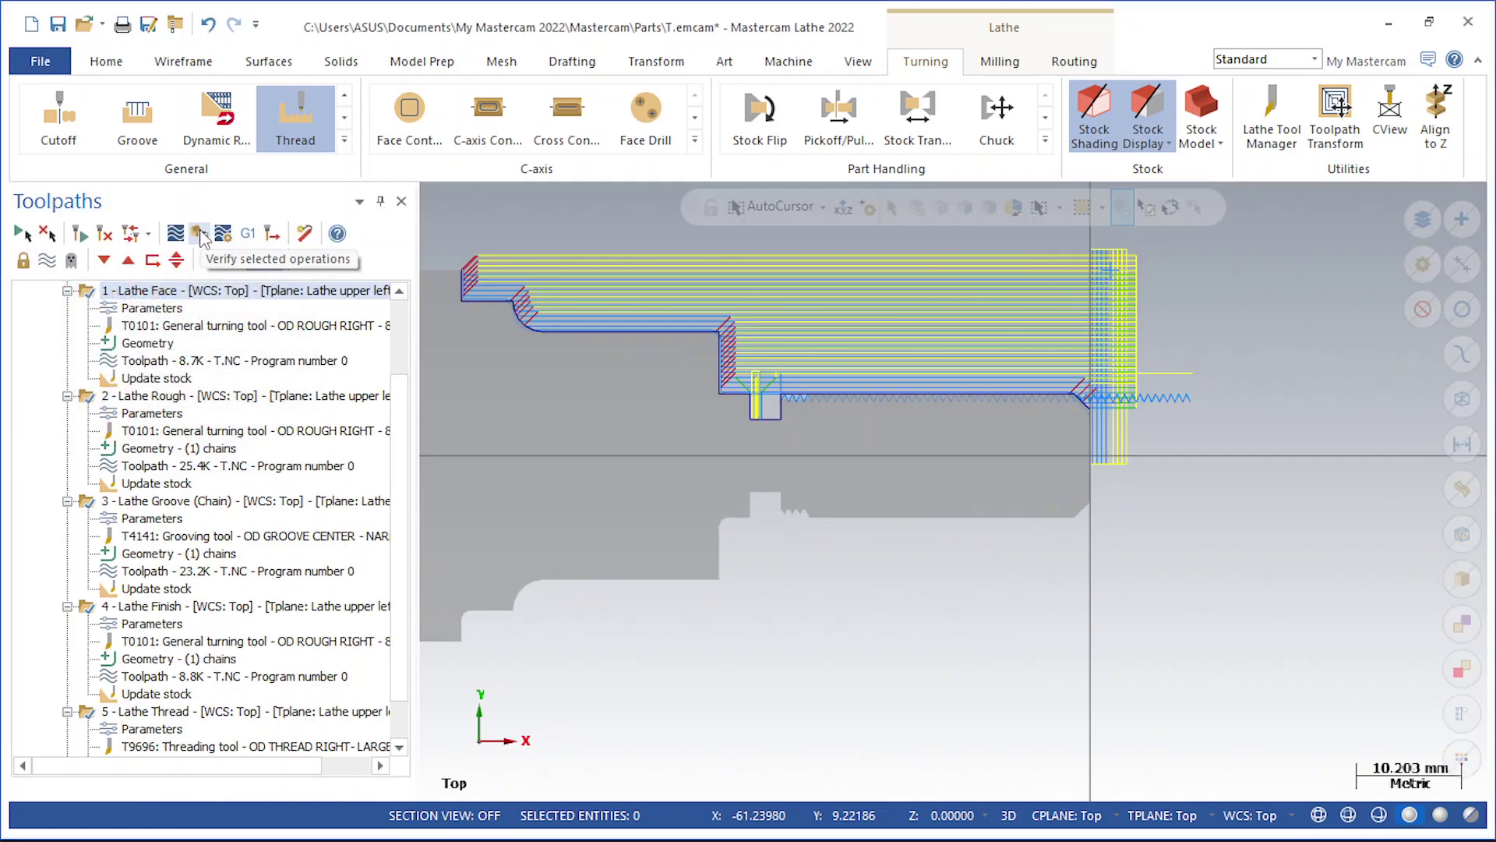
{"action": "left_click", "coordinate": [200, 235]}
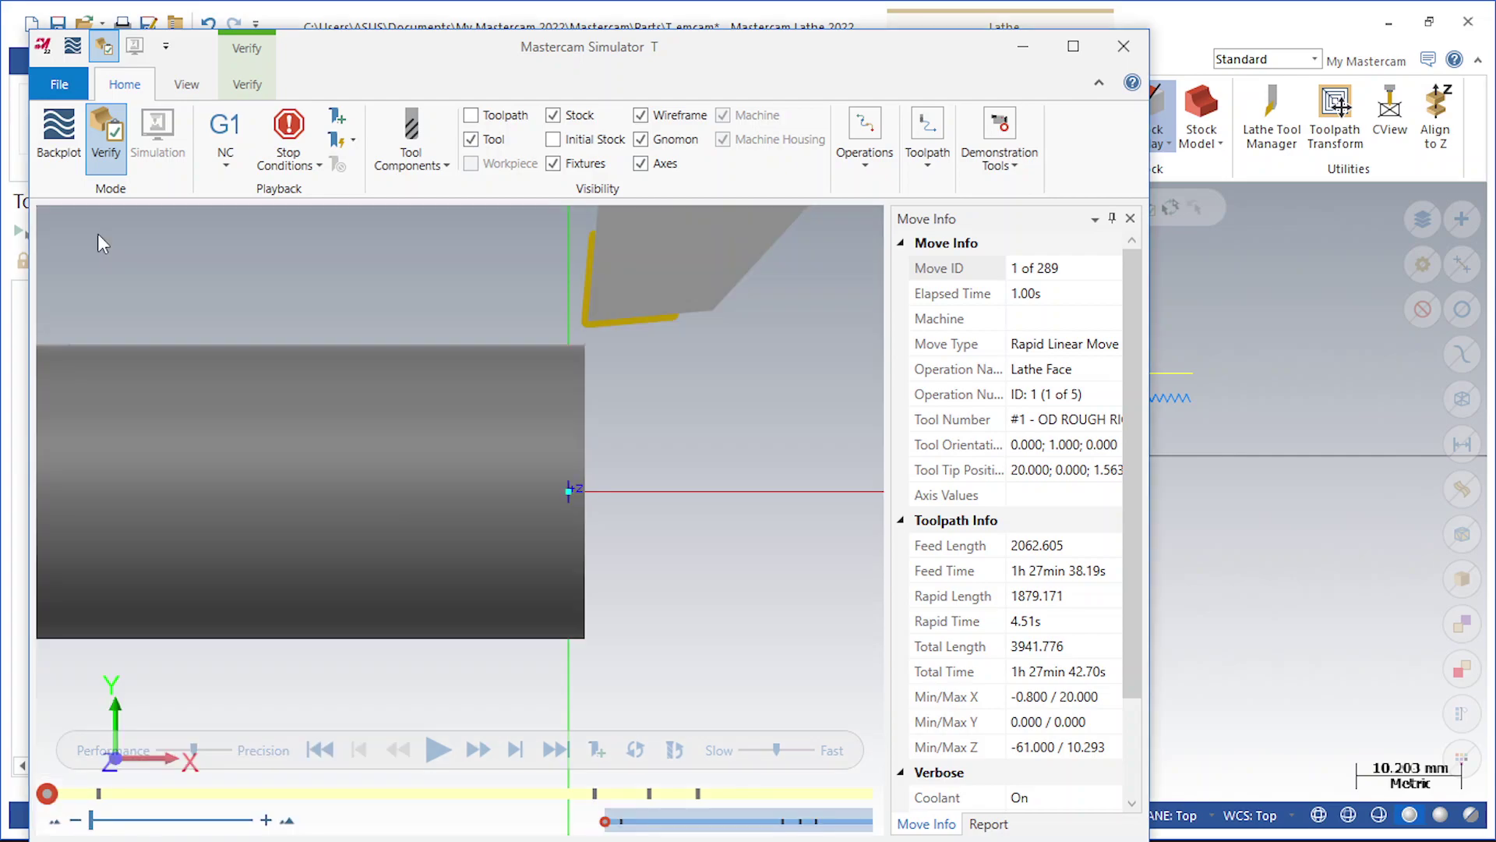
Split the simulator display into two views in rows and set the lower view to isometric
{"action": "left_click", "coordinate": [187, 85]}
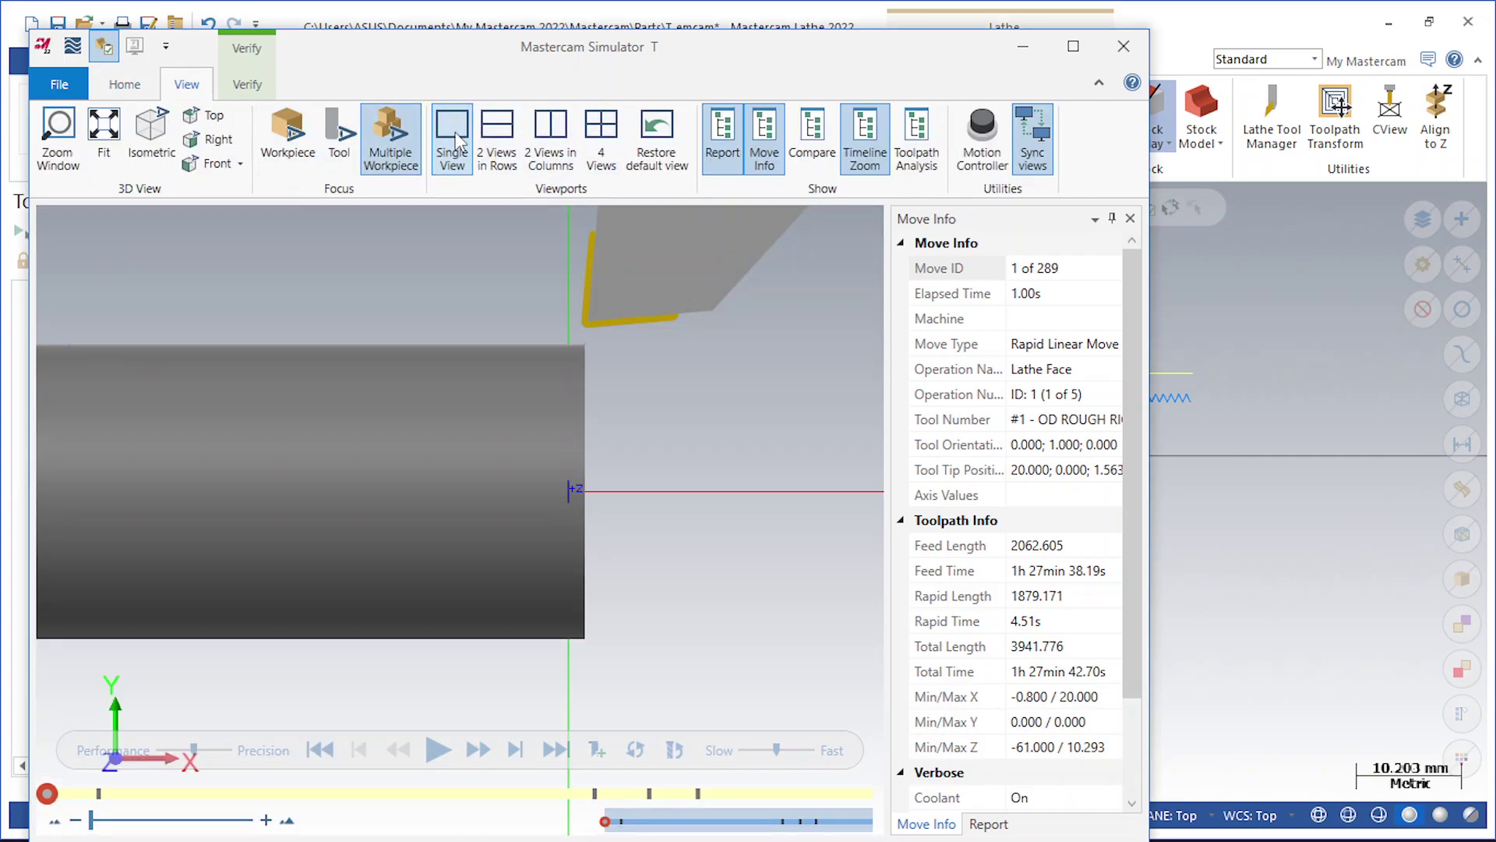
{"action": "left_click", "coordinate": [497, 140]}
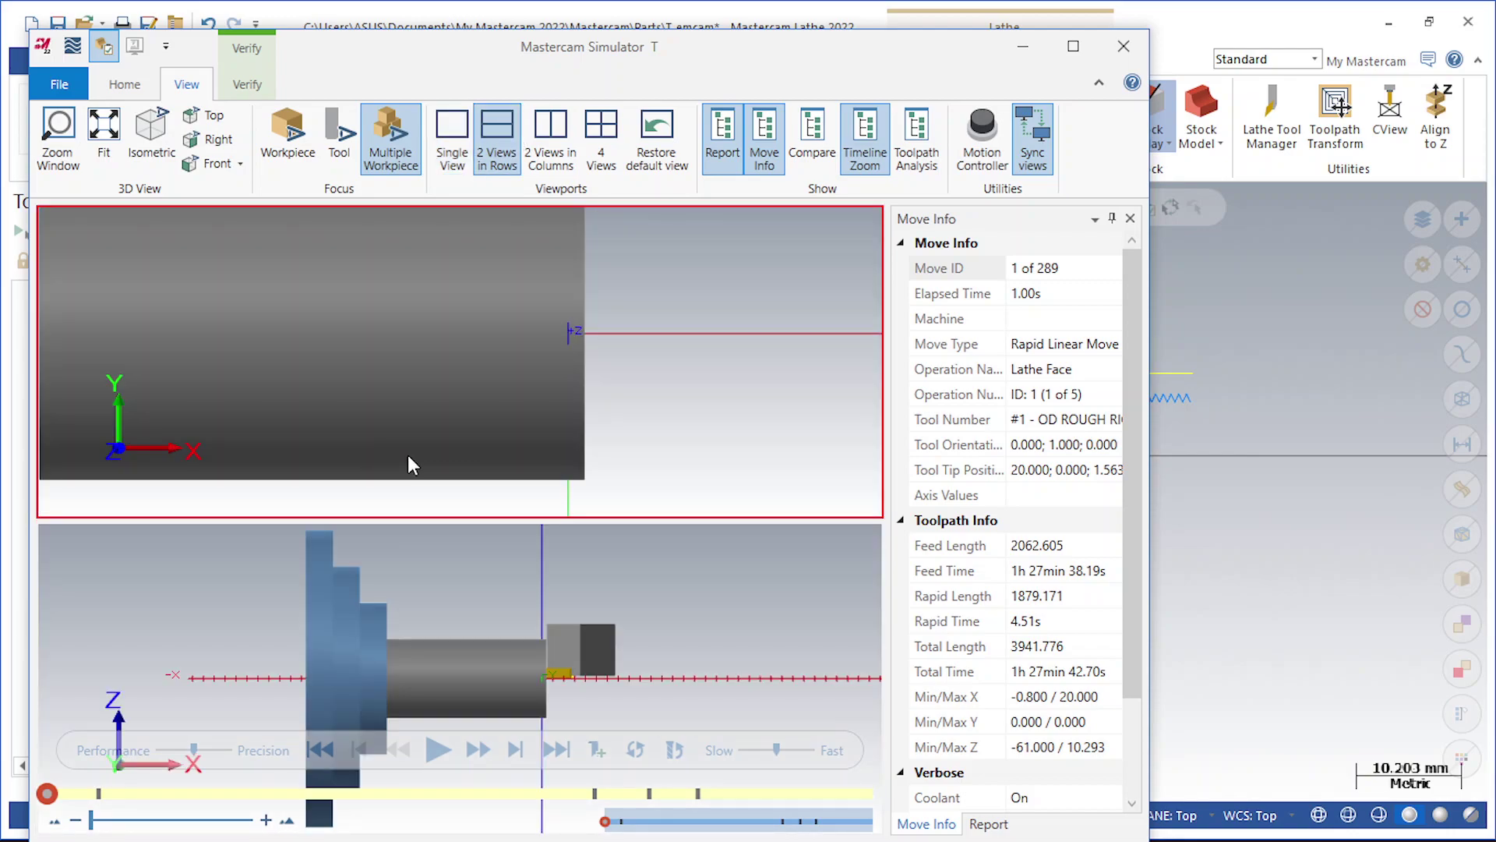
{"action": "scroll", "coordinate": [399, 390], "scroll_direction": "down", "scroll_amount": 1}
{"action": "left_click", "coordinate": [462, 802]}
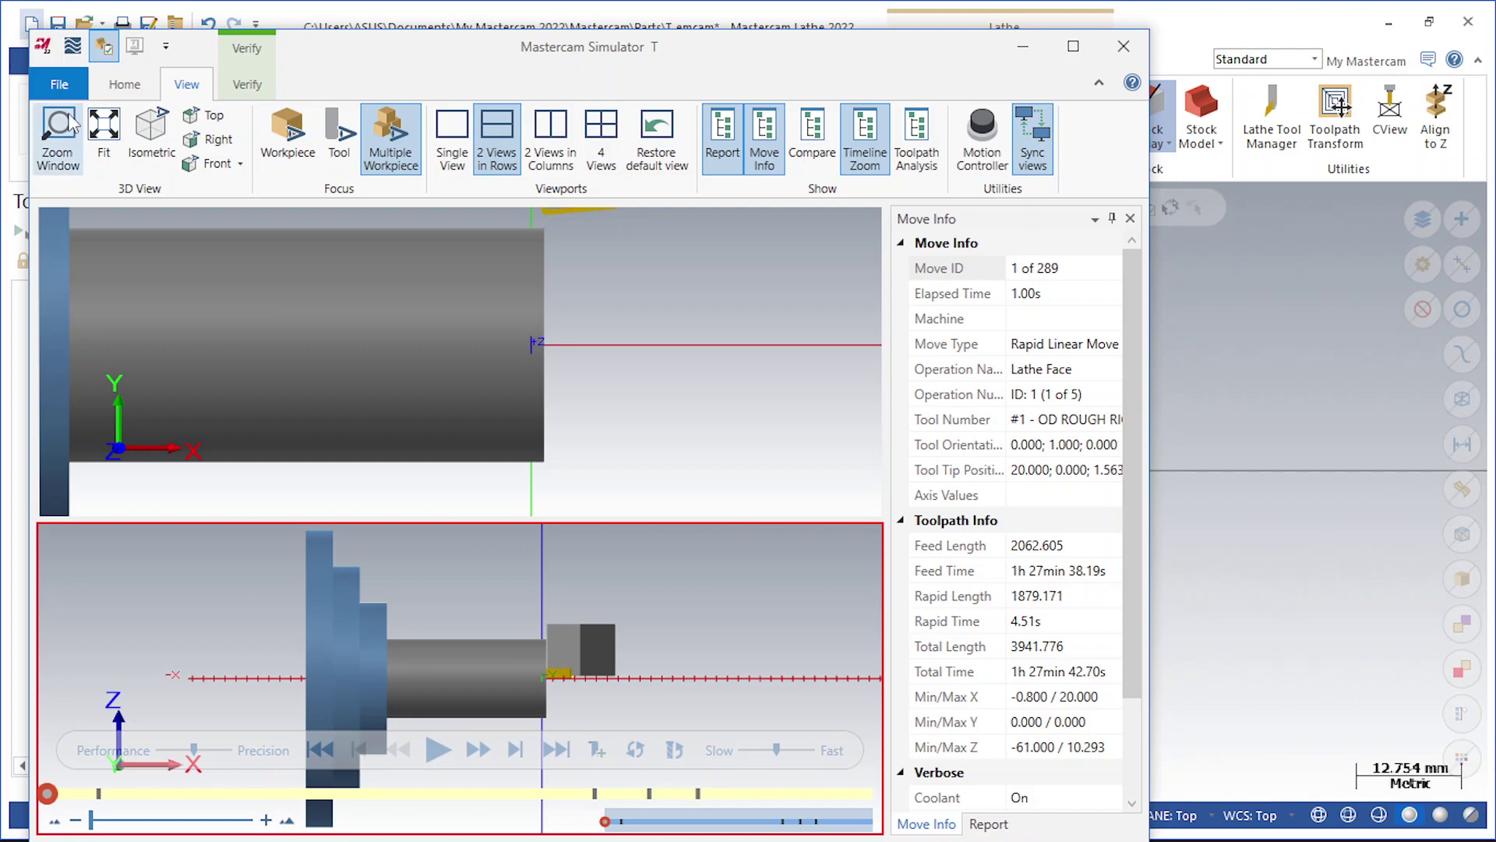
{"action": "left_click", "coordinate": [150, 129]}
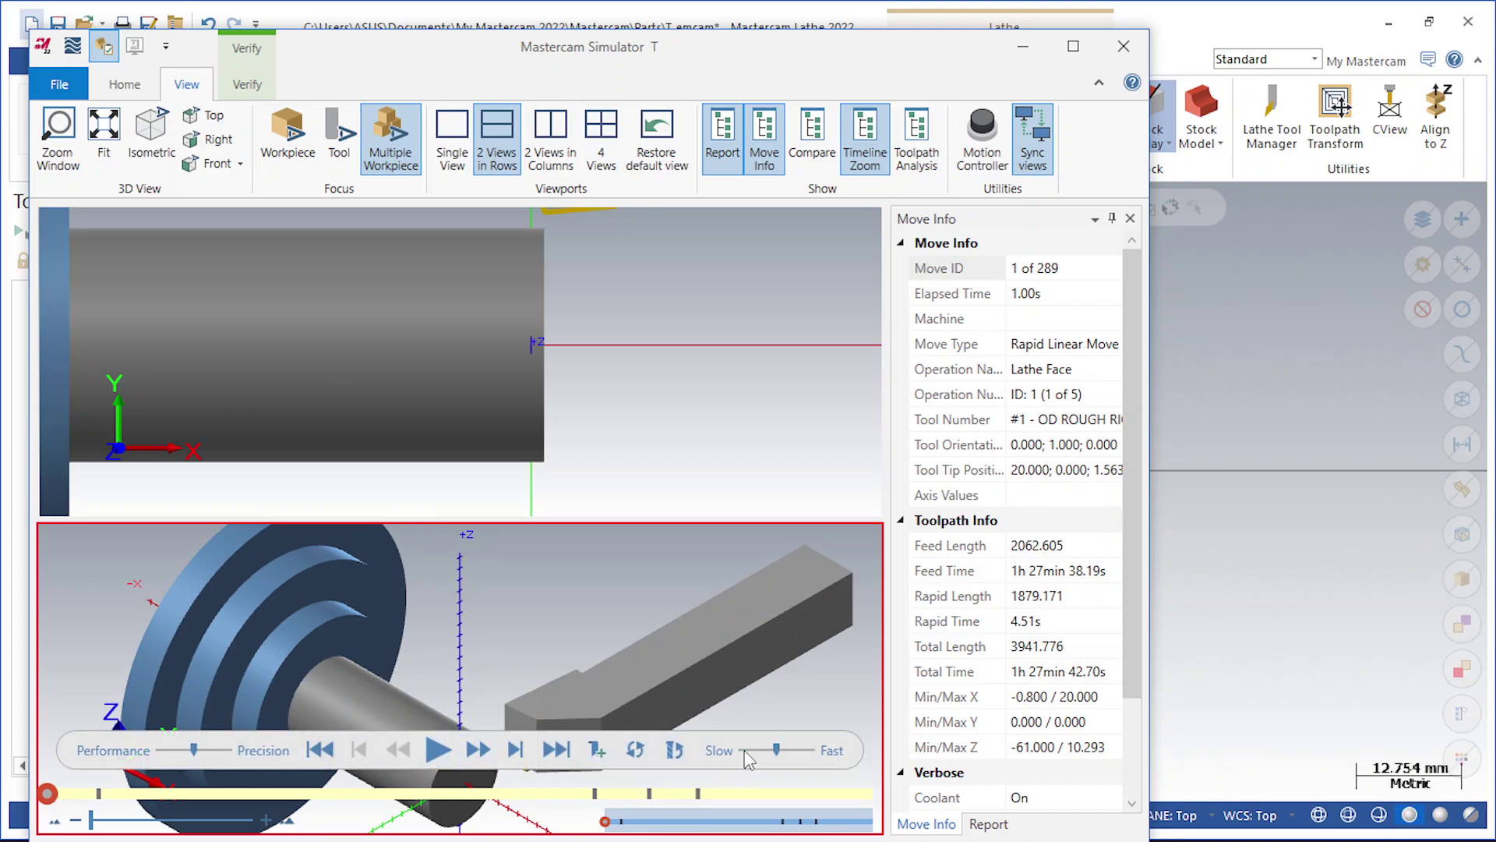
Run the Verify simulation at slow speed through all five lathe operations and inspect the machined part in both views
{"action": "left_click", "coordinate": [431, 753]}
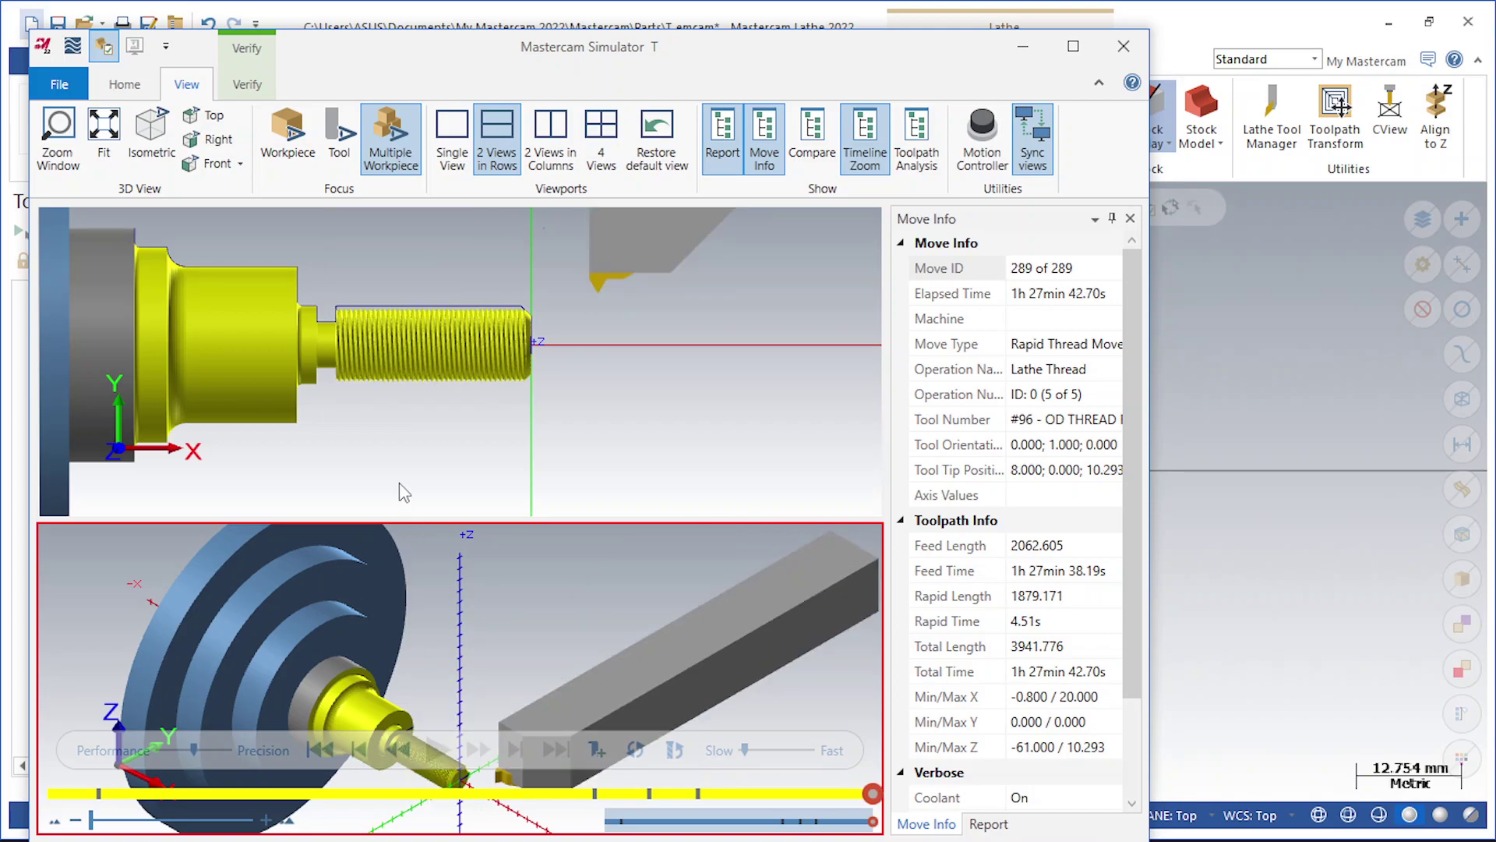
{"action": "left_click", "coordinate": [329, 435]}
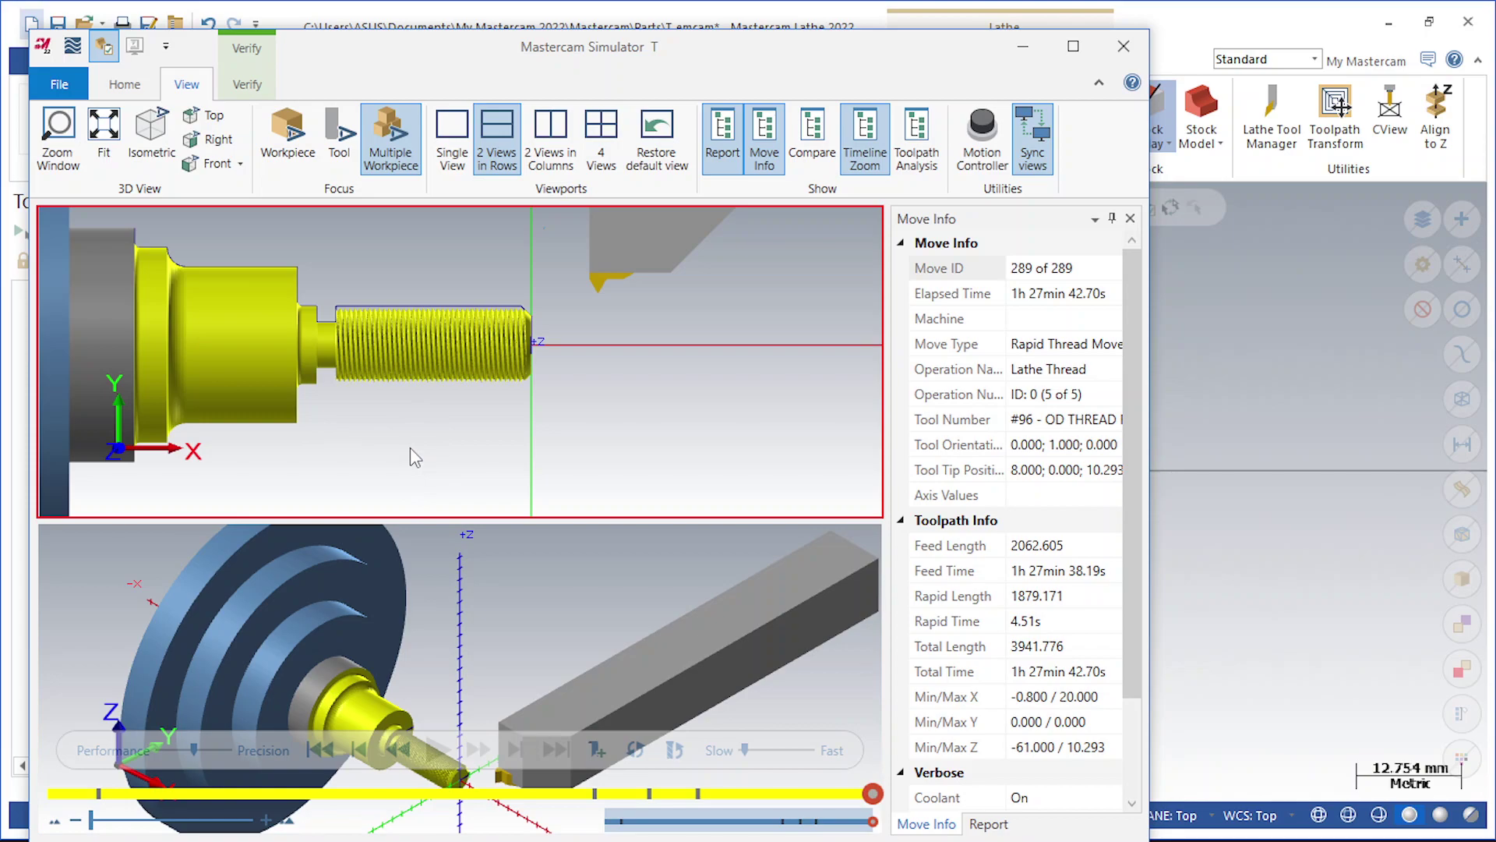
{"action": "left_click", "coordinate": [546, 706]}
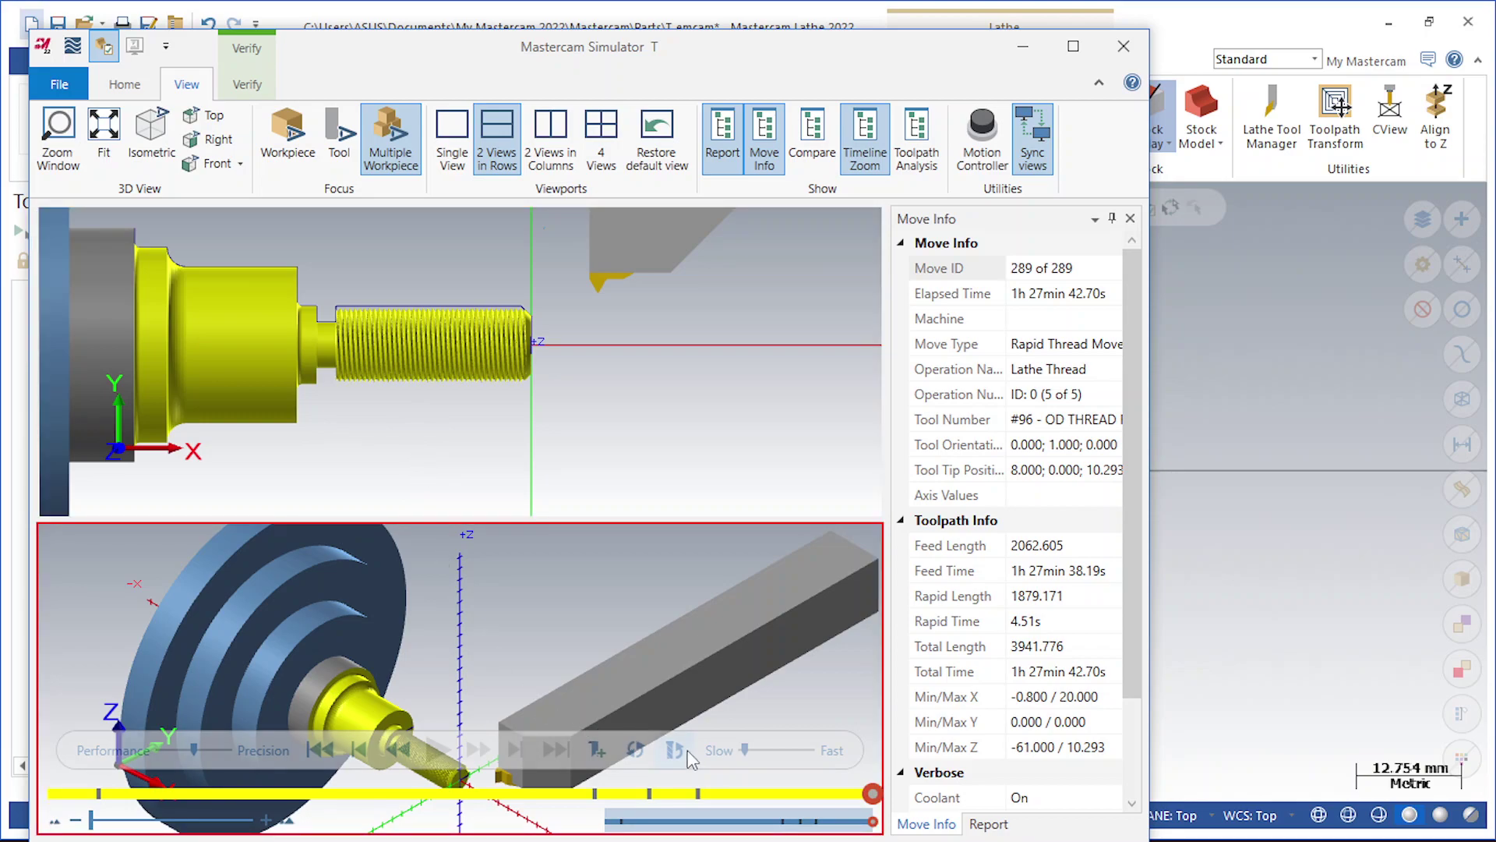
{"action": "left_click", "coordinate": [942, 823]}
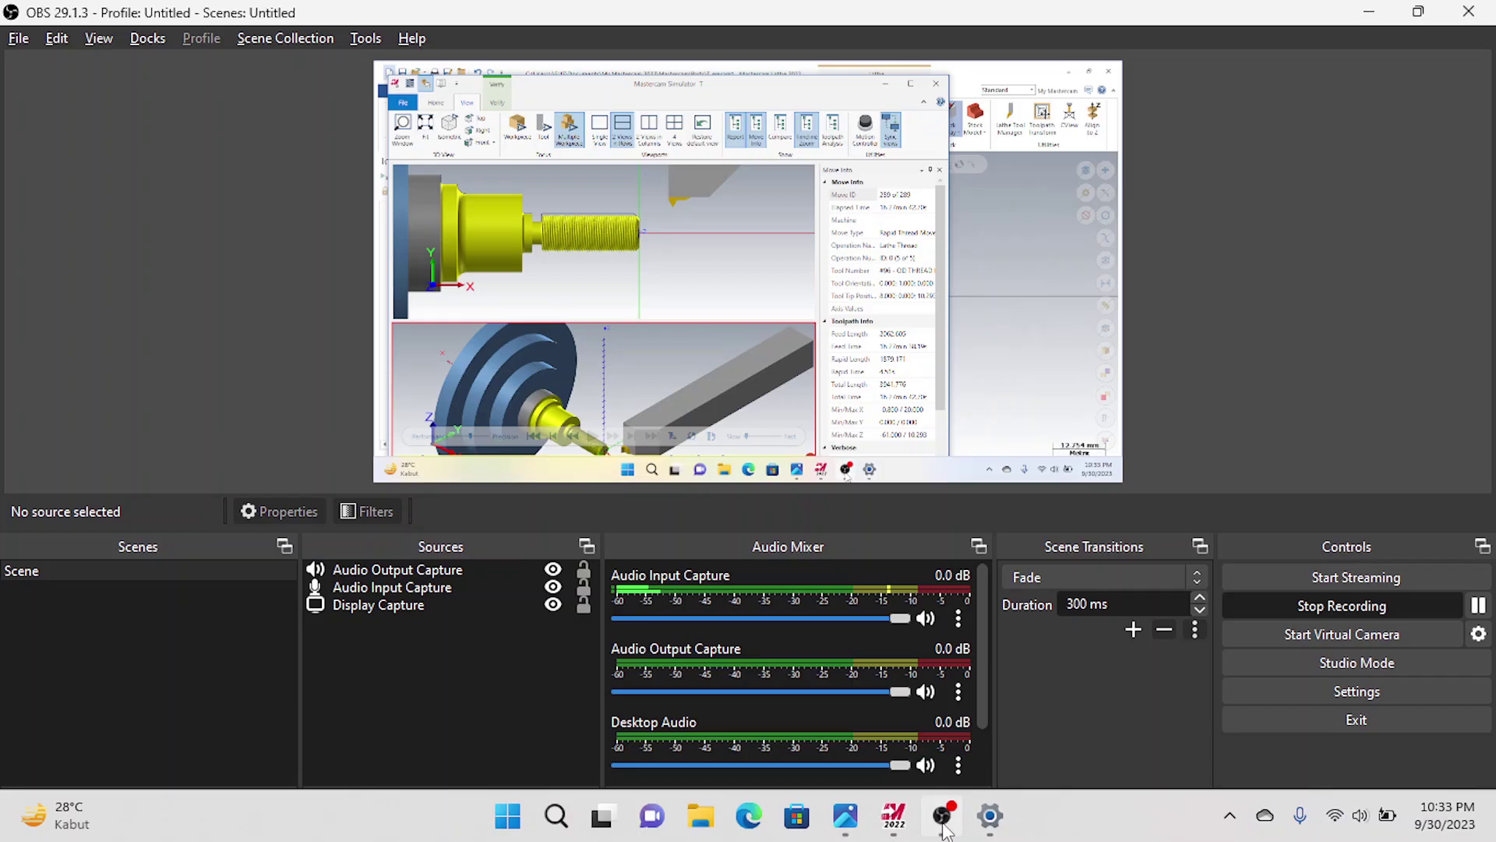